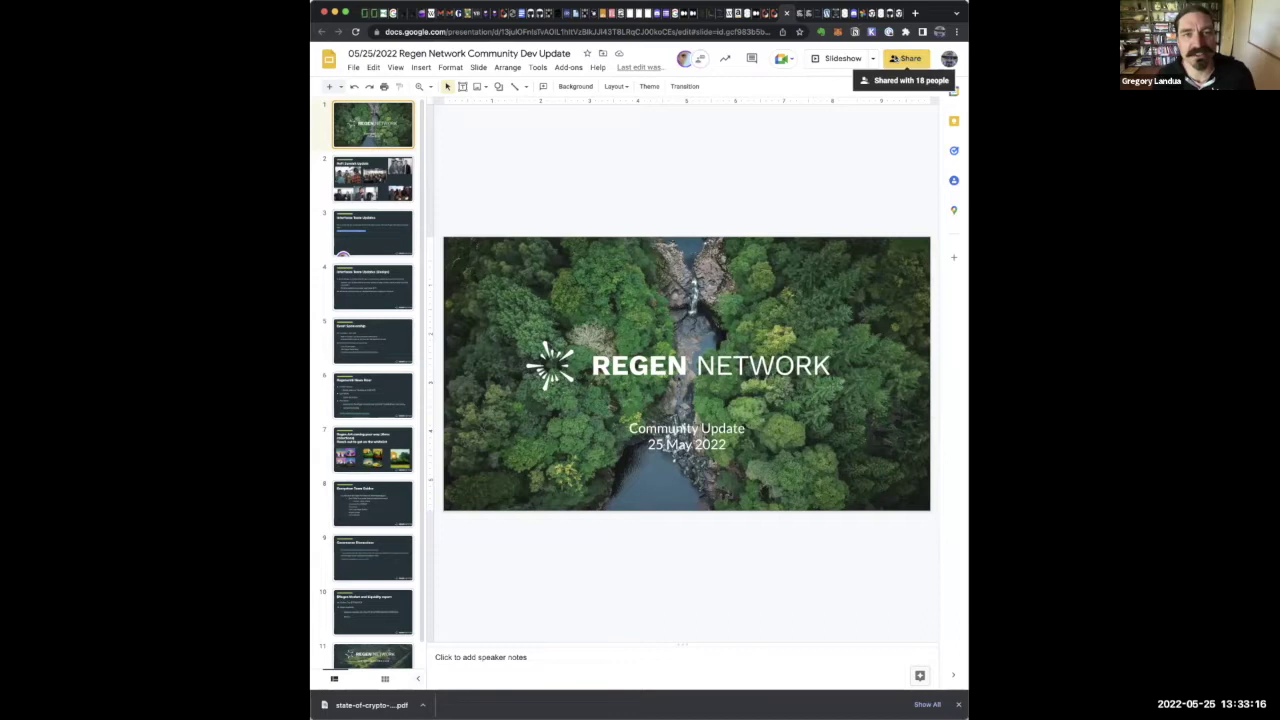
Check who the Community Update deck is shared with, then close the sharing dialog
{"action": "left_click", "coordinate": [896, 58]}
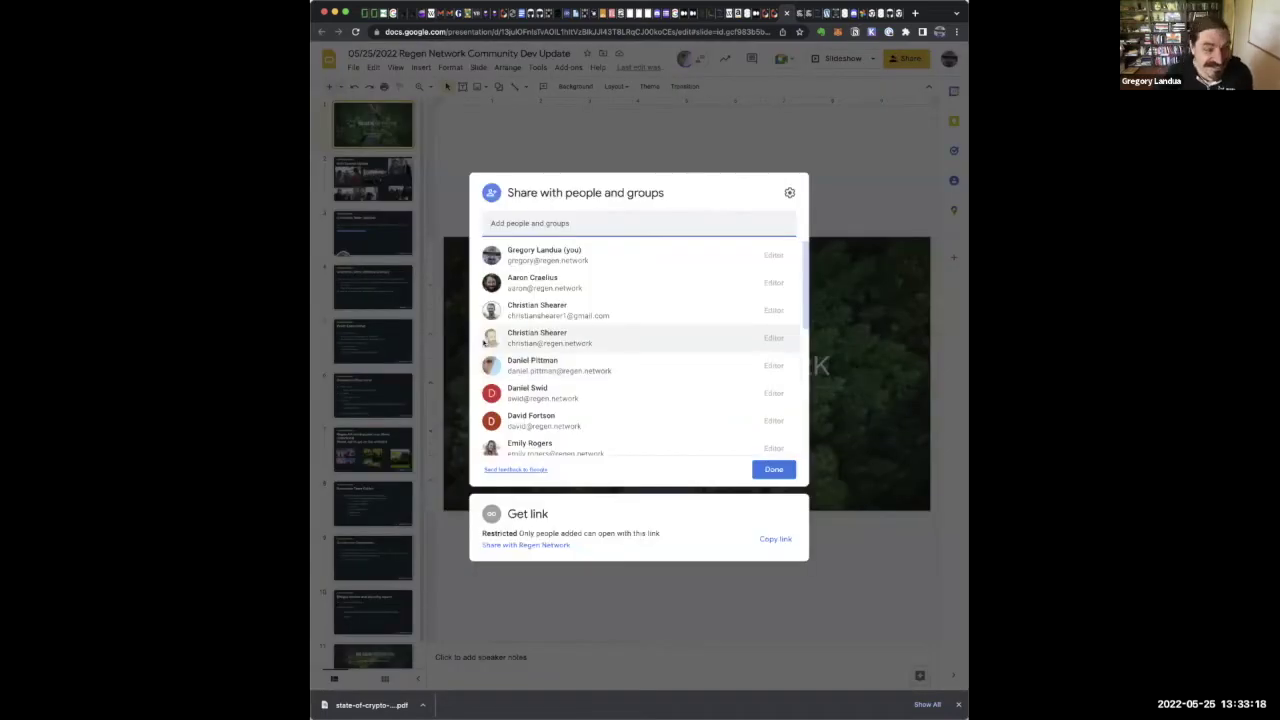
{"action": "left_click", "coordinate": [611, 623]}
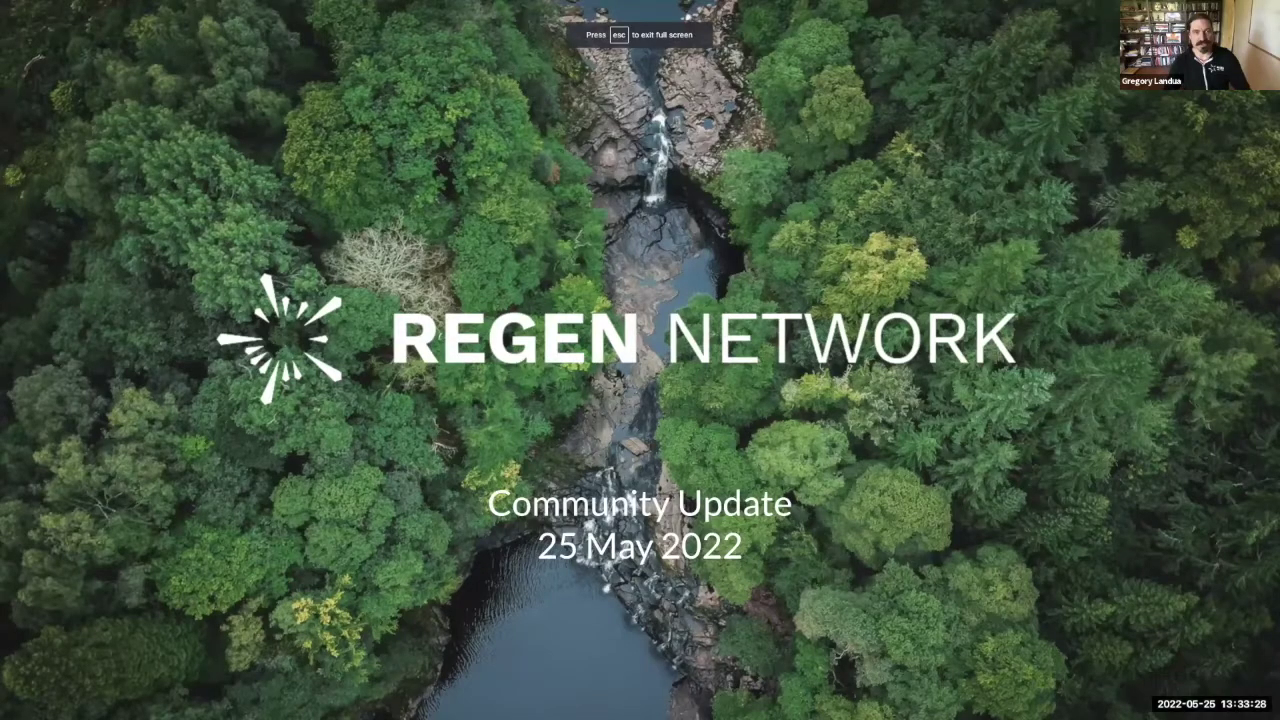
Advance the slideshow to the Interfaces Team Updates slide
{"action": "key", "text": "Right"}
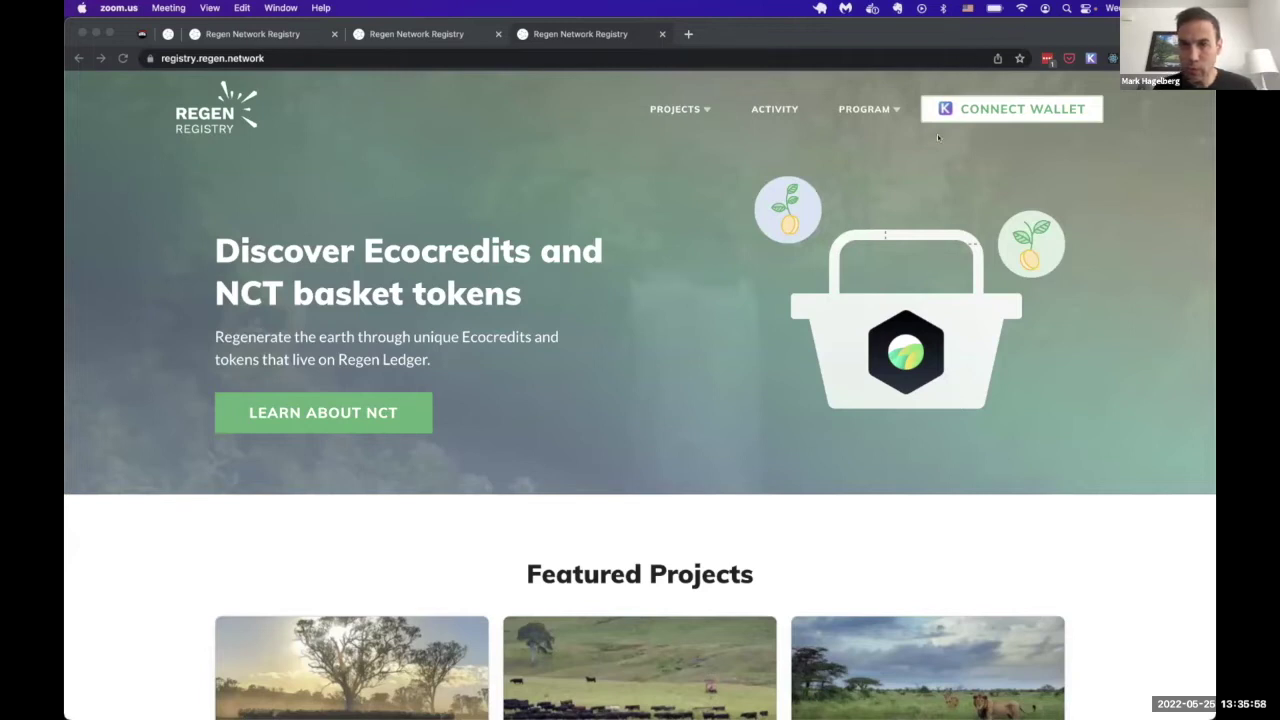
Connect a wallet on the Regen Registry homepage so its shortened address shows in the header
{"action": "left_click", "coordinate": [750, 217]}
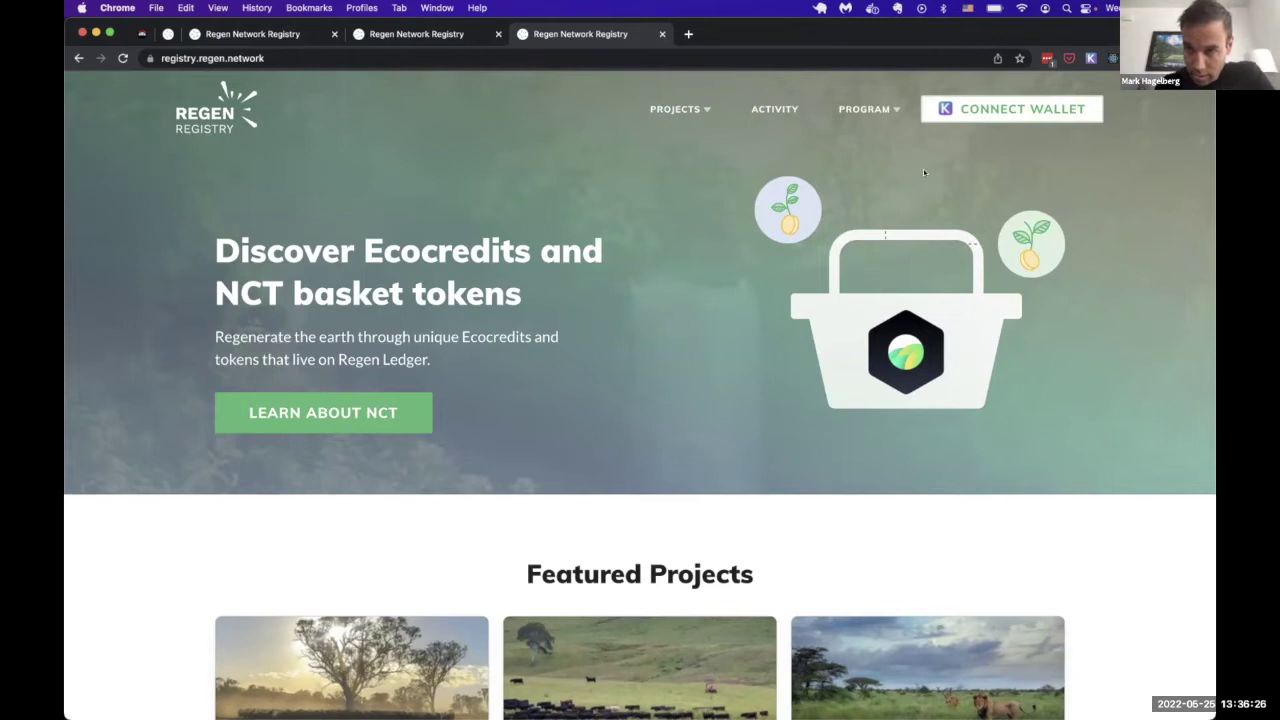
{"action": "double_click", "coordinate": [924, 173]}
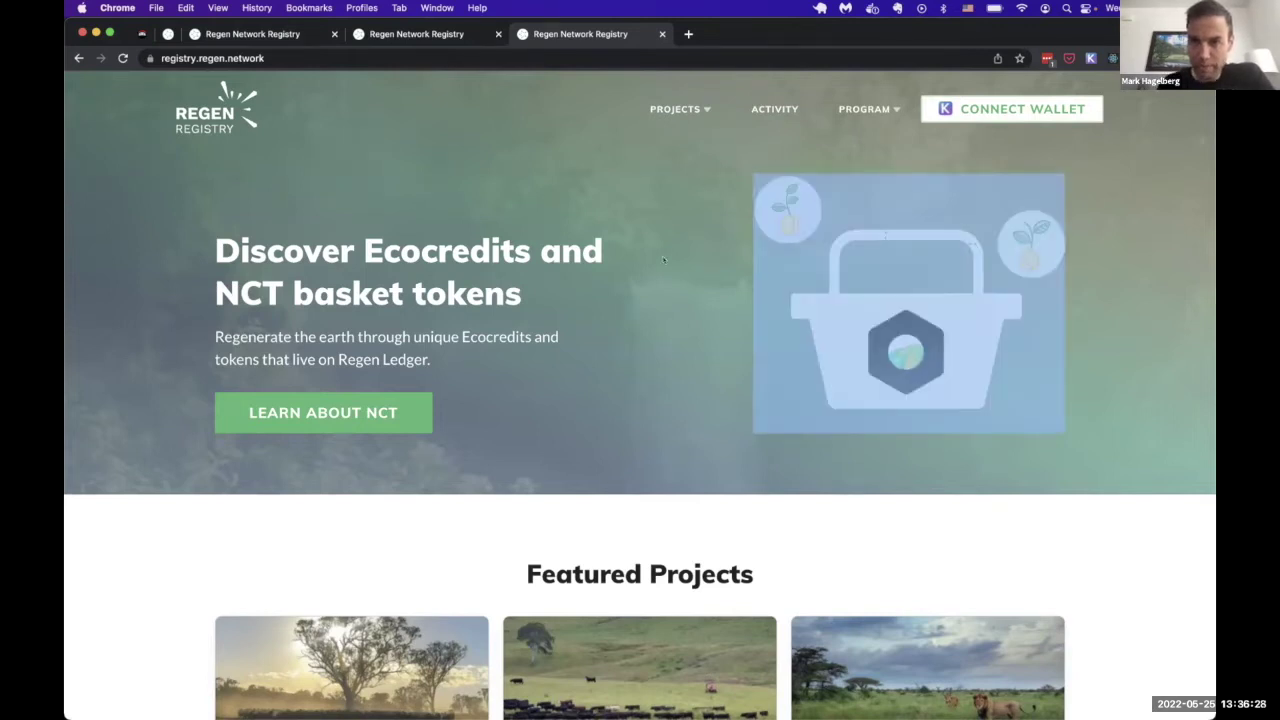
{"action": "left_click", "coordinate": [764, 388]}
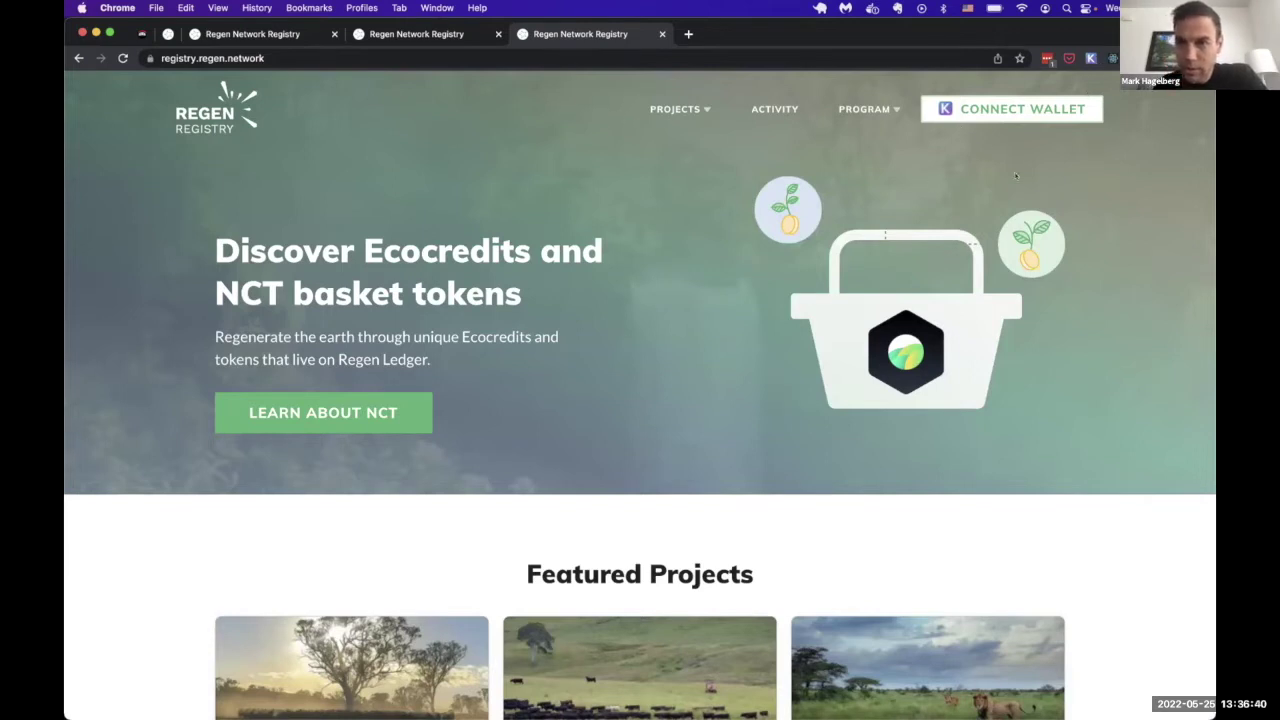
{"action": "left_click", "coordinate": [1020, 109]}
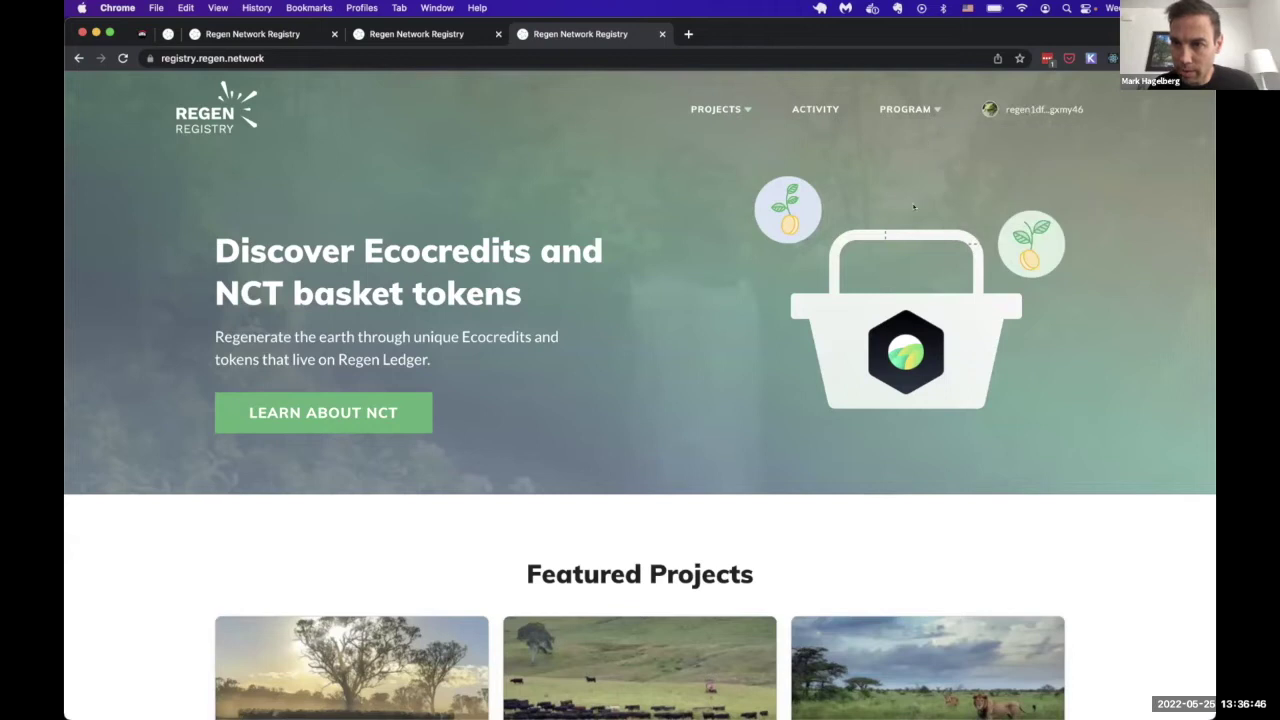
{"action": "mouse_move", "coordinate": [1072, 108]}
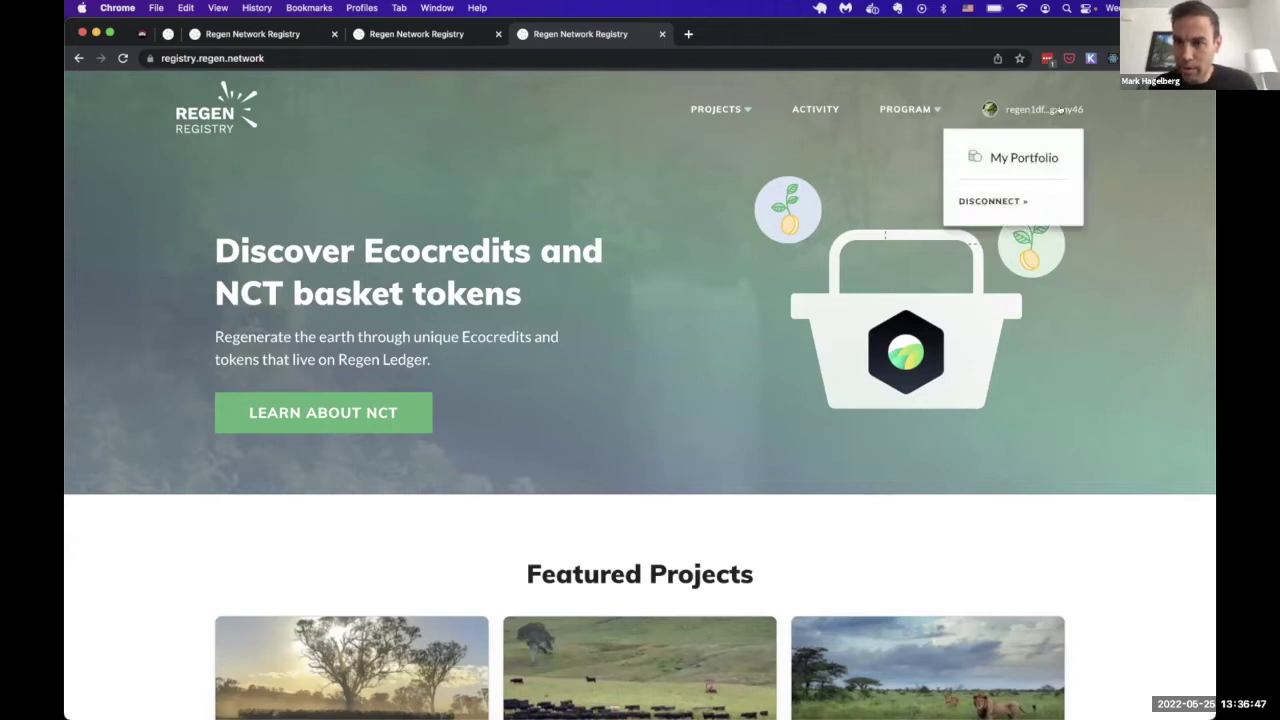
Open My Portfolio to view the wallet's ecocredit batches
{"action": "left_click", "coordinate": [1025, 160]}
{"action": "scroll", "coordinate": [654, 274], "scroll_direction": "down", "scroll_amount": 2}
{"action": "scroll", "coordinate": [654, 272], "scroll_direction": "up", "scroll_amount": 2}
{"action": "scroll", "coordinate": [654, 274], "scroll_direction": "down", "scroll_amount": 1}
{"action": "scroll", "coordinate": [583, 223], "scroll_direction": "up", "scroll_amount": 1}
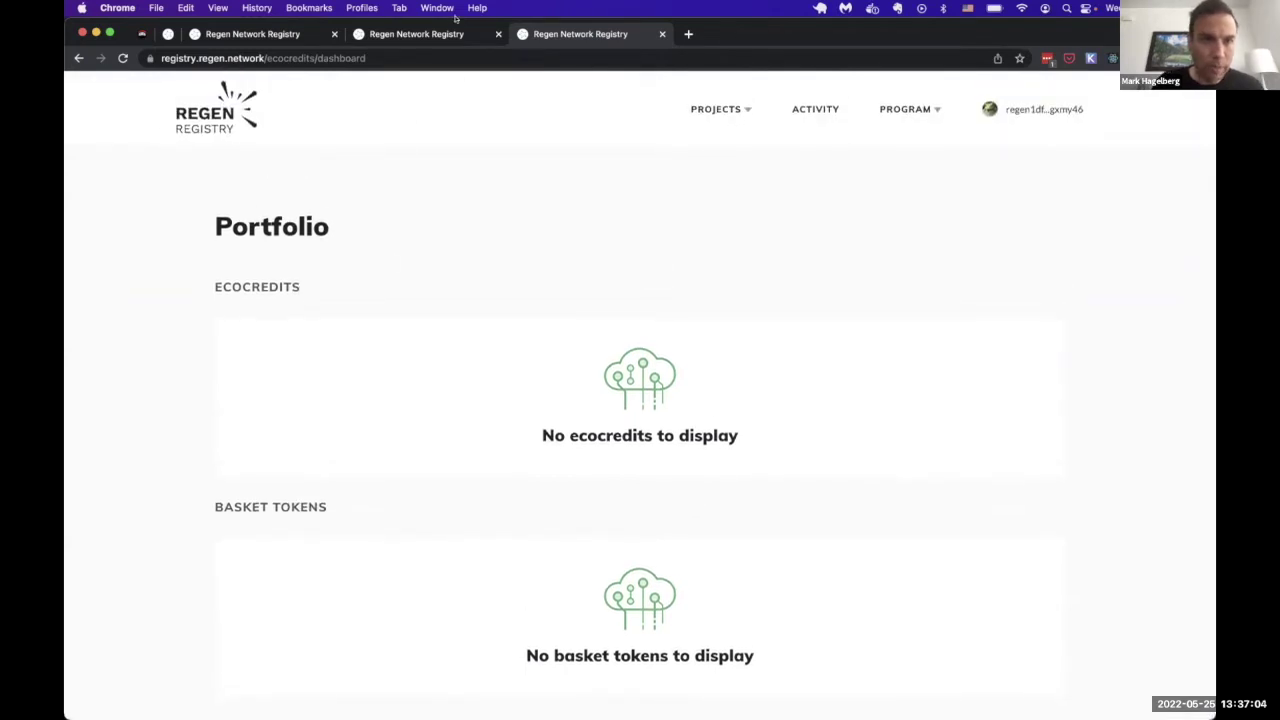
On the Redwood registry, review the 13 batches and basket tokens and show the first batch's actions
{"action": "left_click", "coordinate": [256, 34]}
{"action": "left_click", "coordinate": [258, 34]}
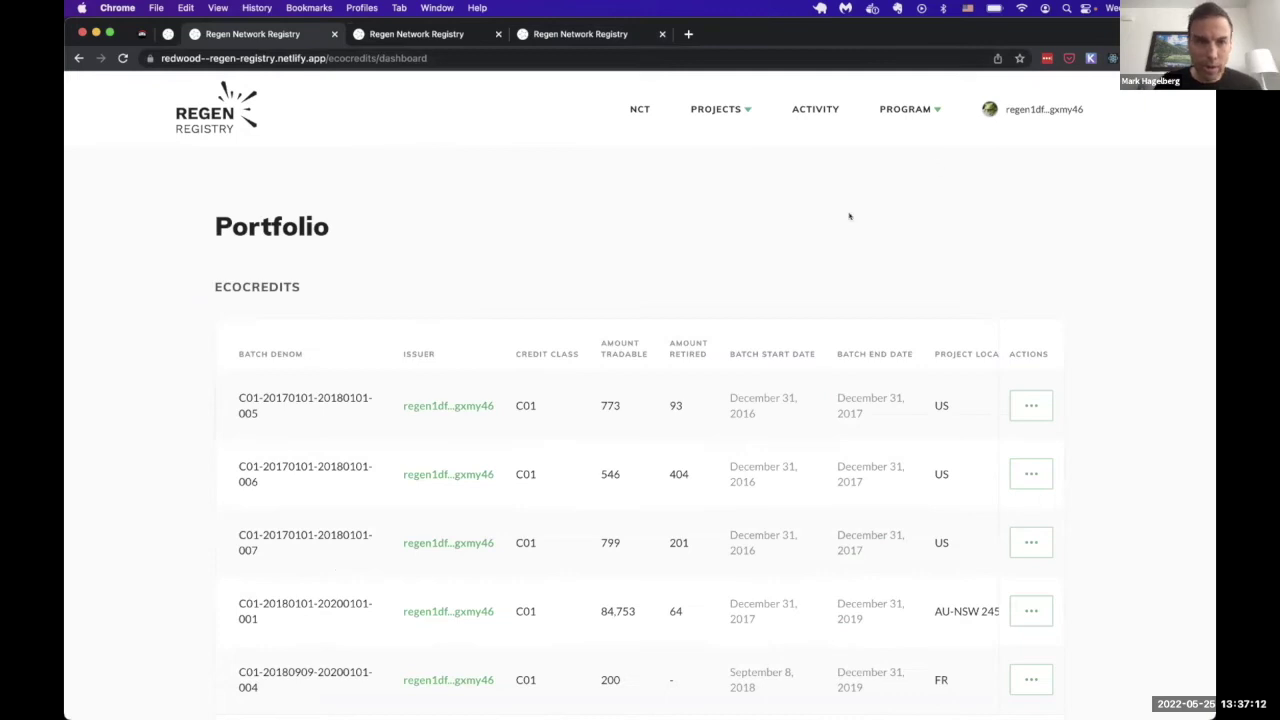
{"action": "scroll", "coordinate": [849, 216], "scroll_direction": "down", "scroll_amount": 1}
{"action": "scroll", "coordinate": [849, 216], "scroll_direction": "down", "scroll_amount": 1}
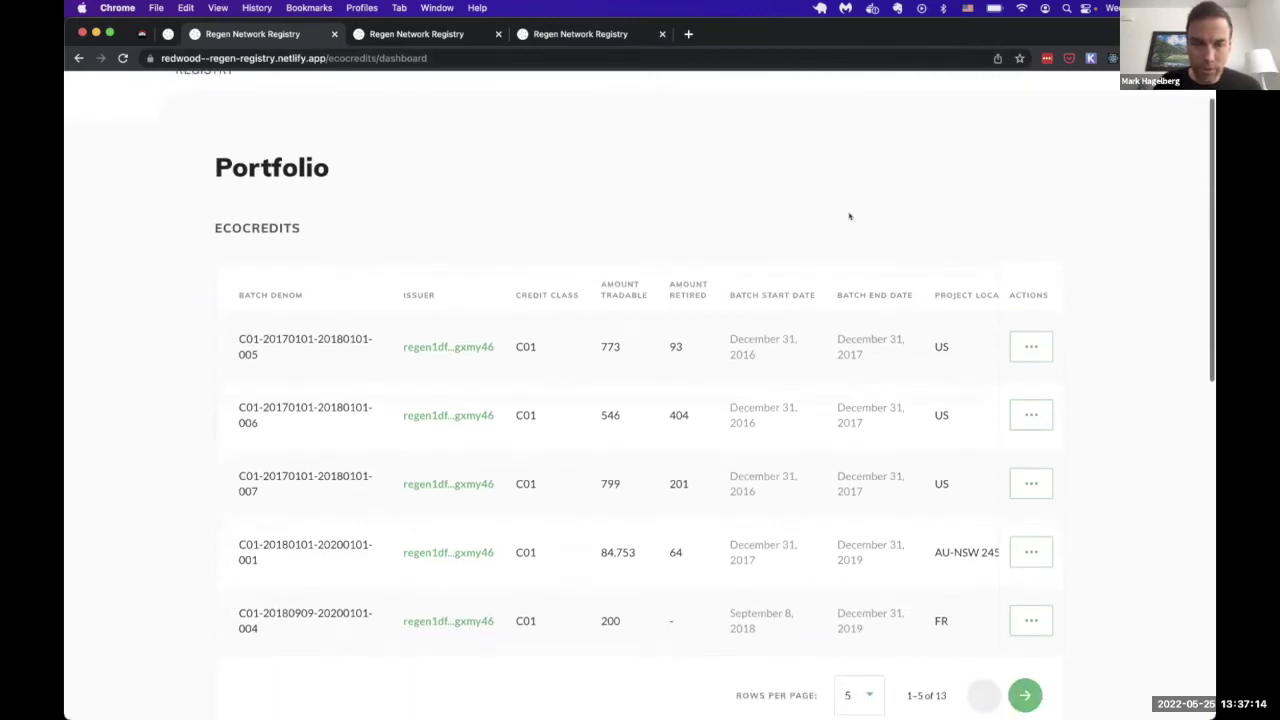
{"action": "scroll", "coordinate": [849, 216], "scroll_direction": "down", "scroll_amount": 2}
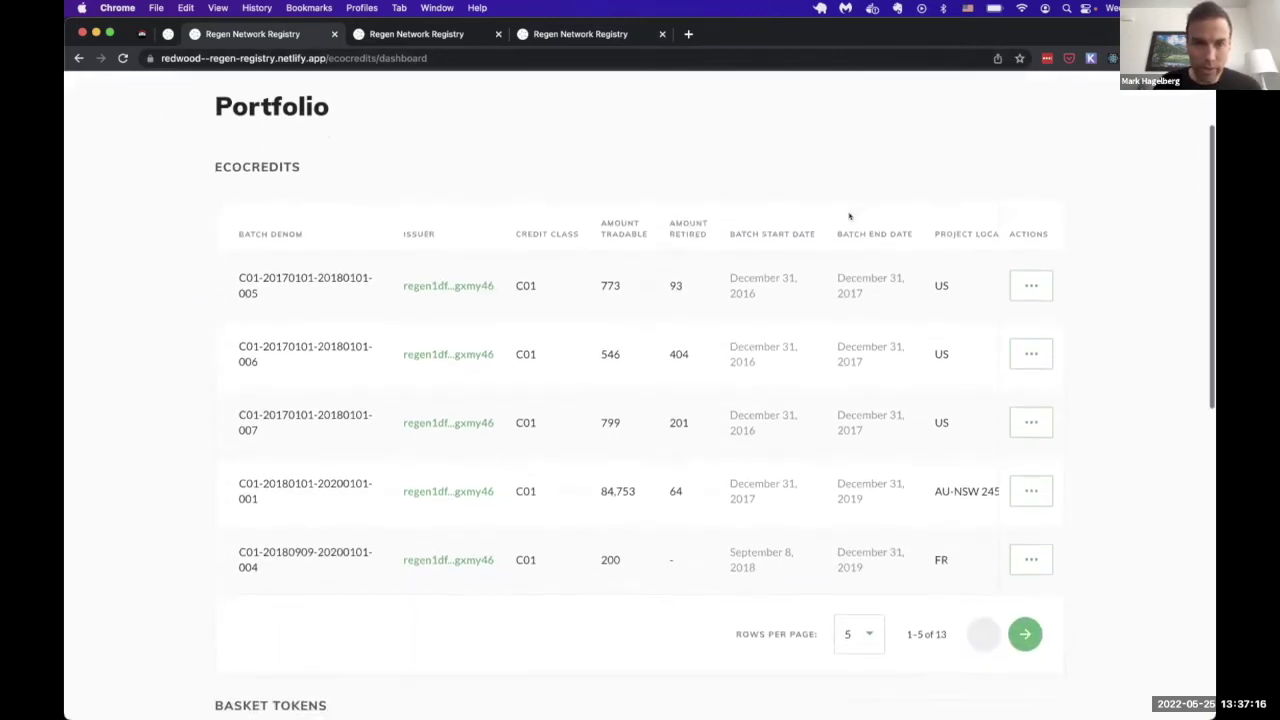
{"action": "scroll", "coordinate": [849, 216], "scroll_direction": "down", "scroll_amount": 7}
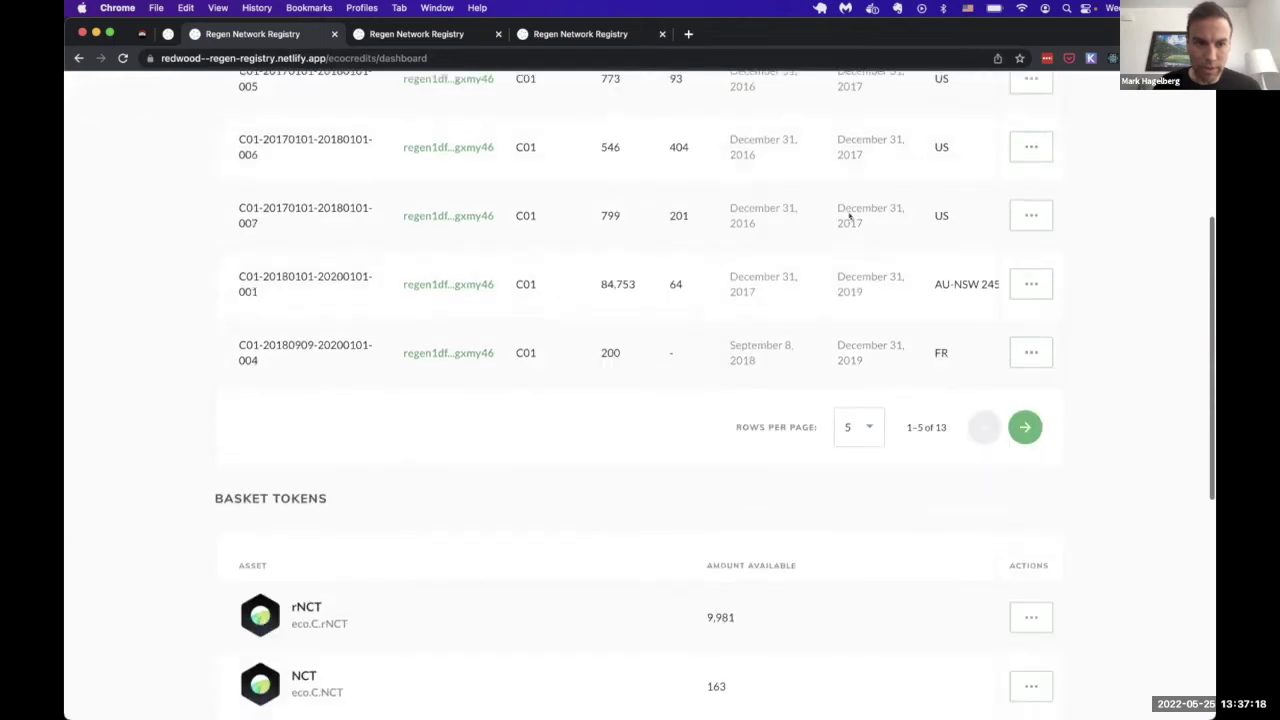
{"action": "scroll", "coordinate": [849, 216], "scroll_direction": "down", "scroll_amount": 7}
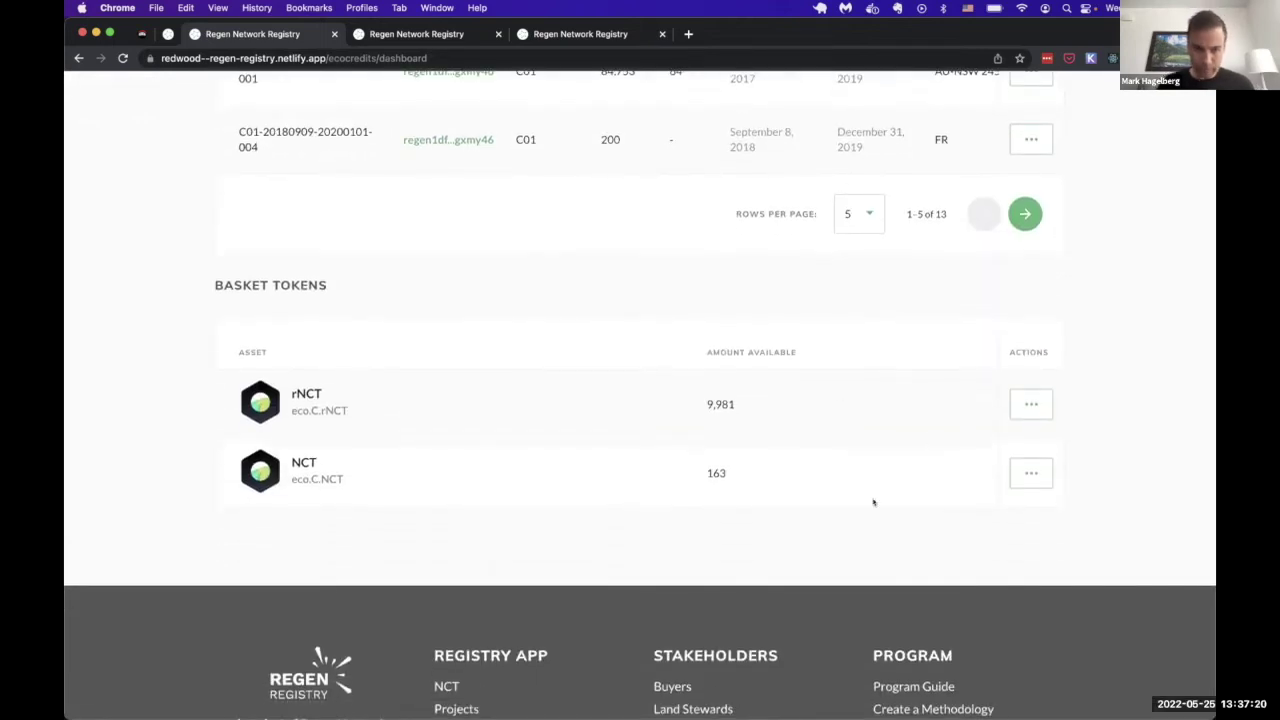
{"action": "scroll", "coordinate": [828, 527], "scroll_direction": "up", "scroll_amount": 10}
{"action": "scroll", "coordinate": [828, 524], "scroll_direction": "up", "scroll_amount": 6}
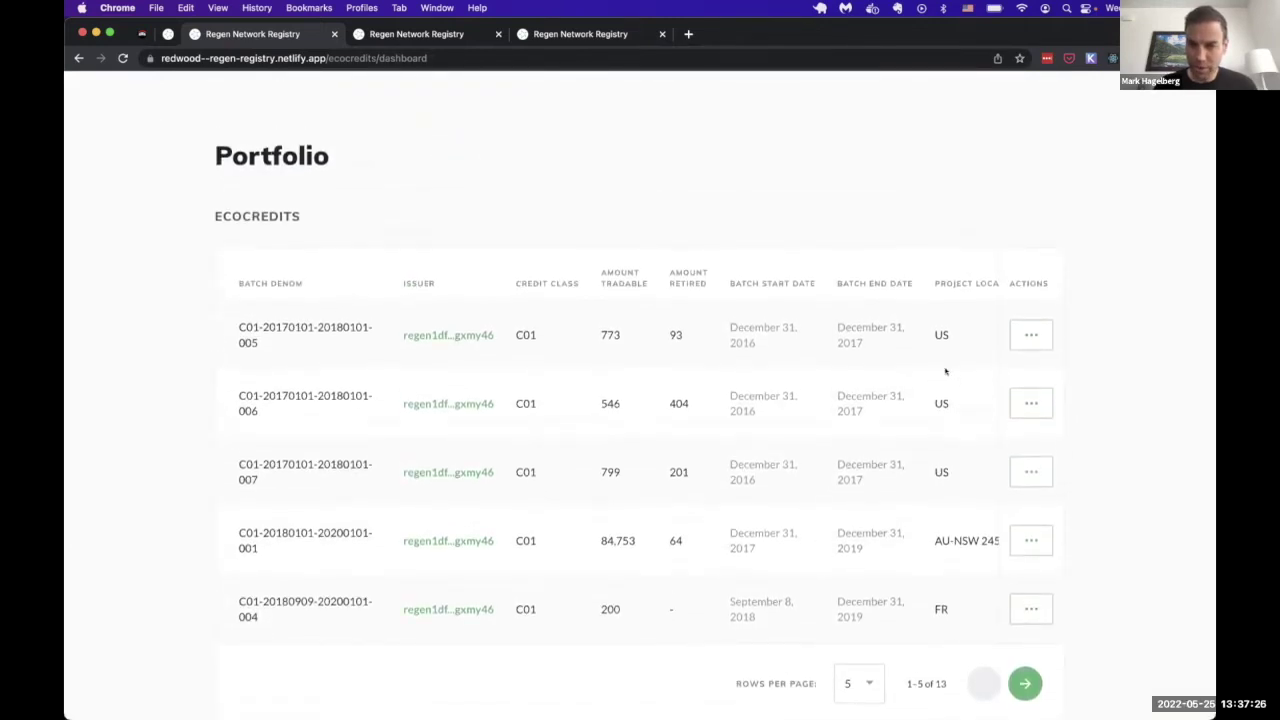
{"action": "scroll", "coordinate": [943, 366], "scroll_direction": "down", "scroll_amount": 3}
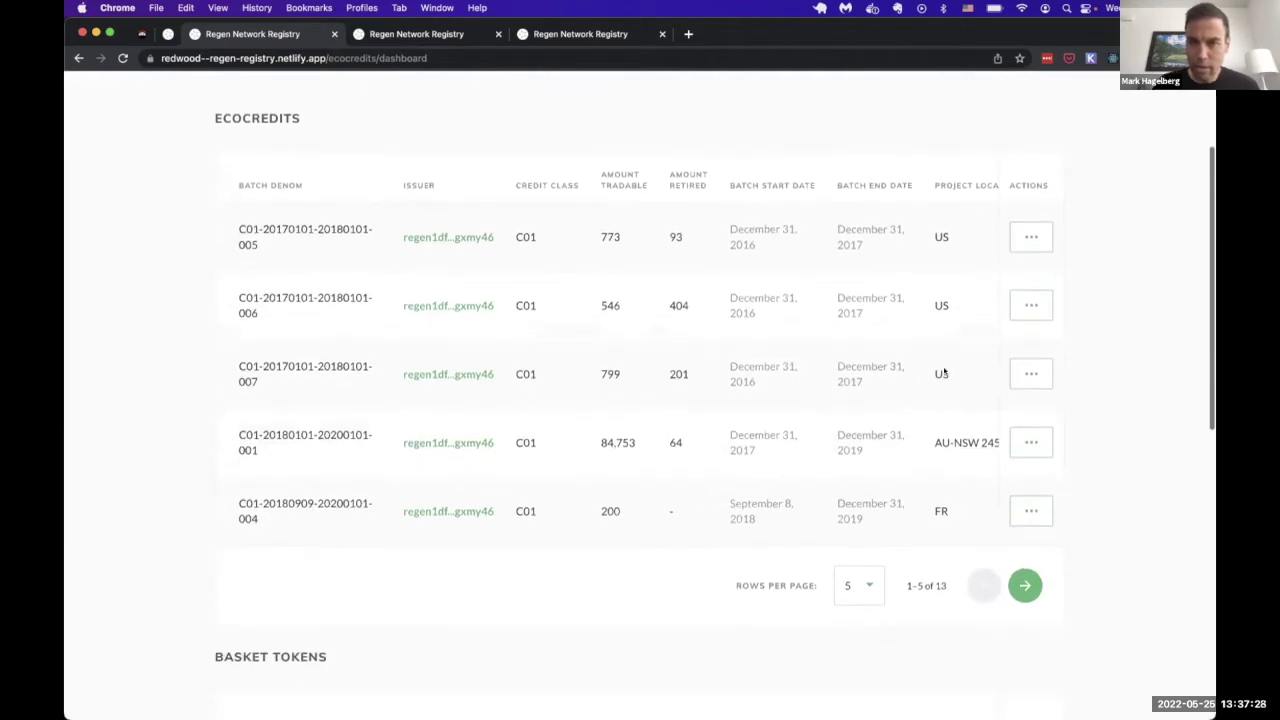
{"action": "left_click", "coordinate": [1034, 240]}
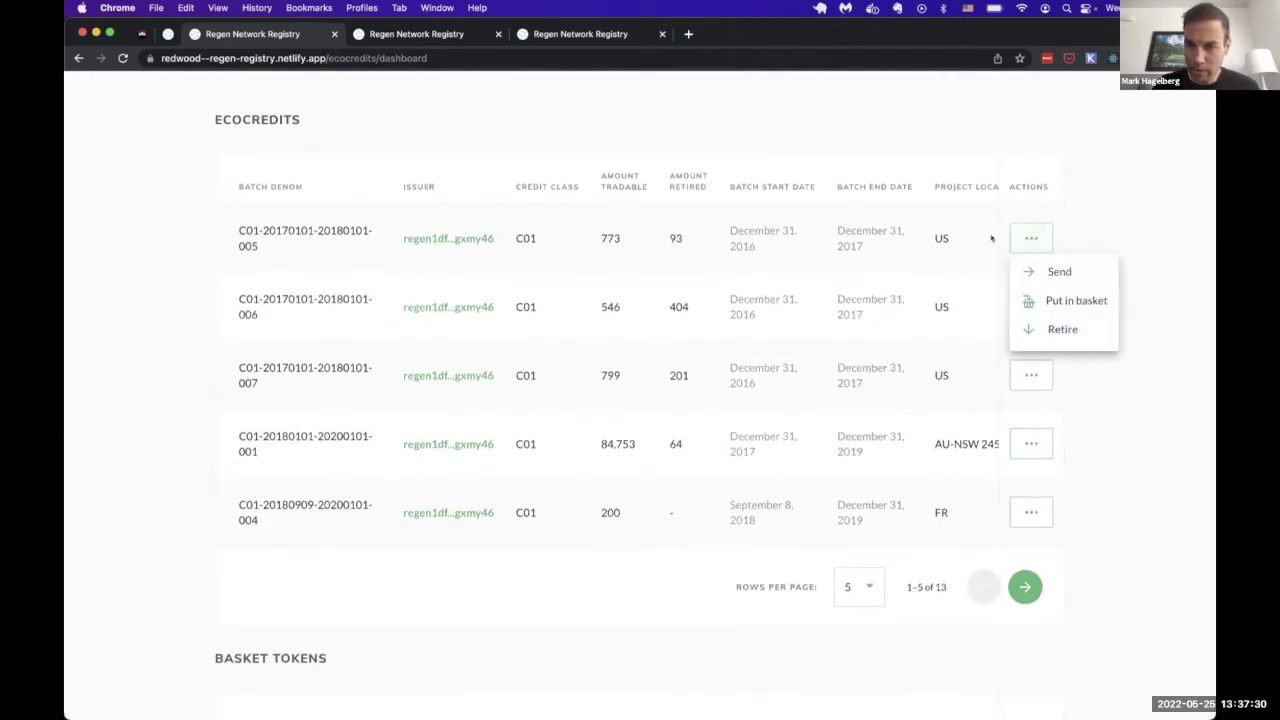
{"action": "left_click", "coordinate": [1062, 302]}
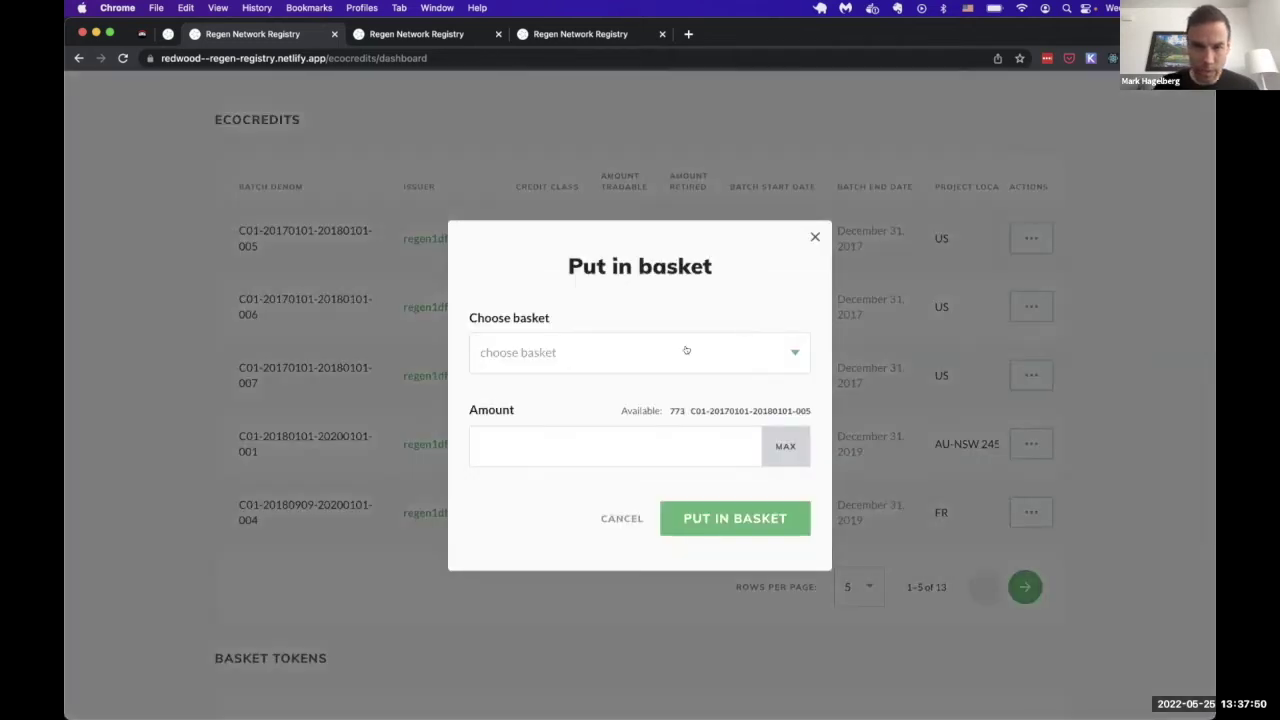
{"action": "left_click", "coordinate": [690, 352]}
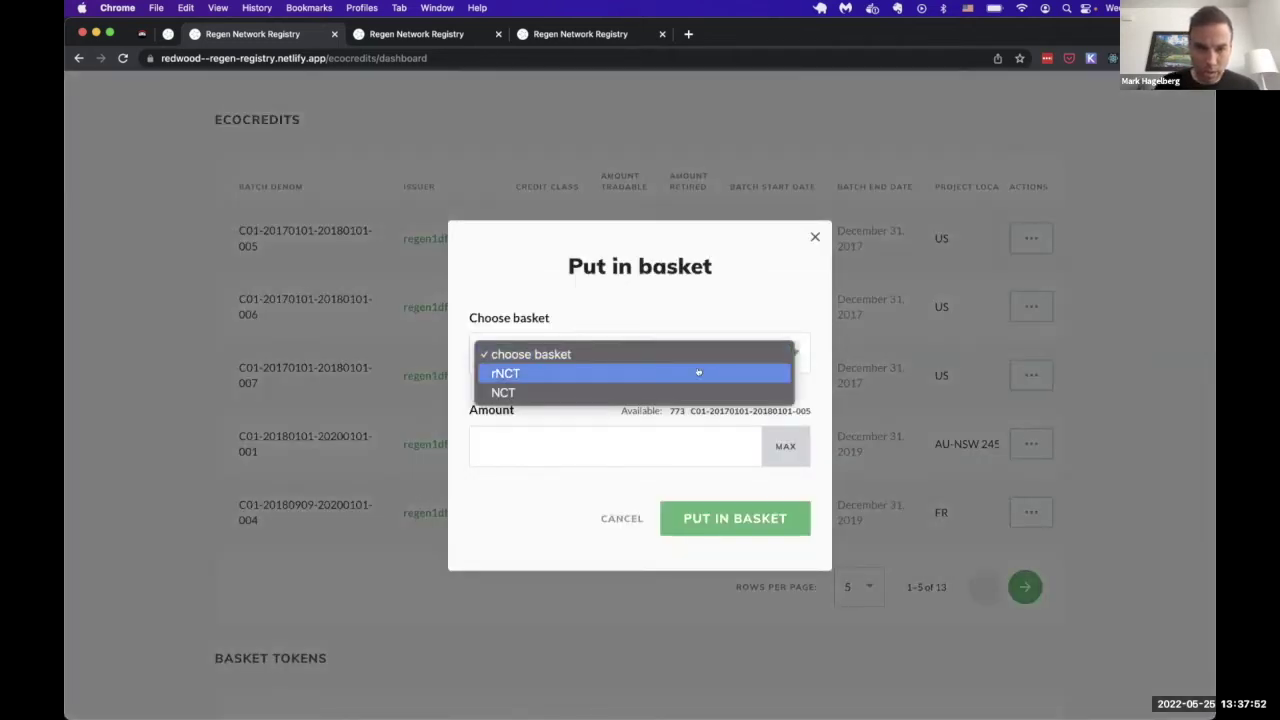
{"action": "left_click", "coordinate": [578, 372]}
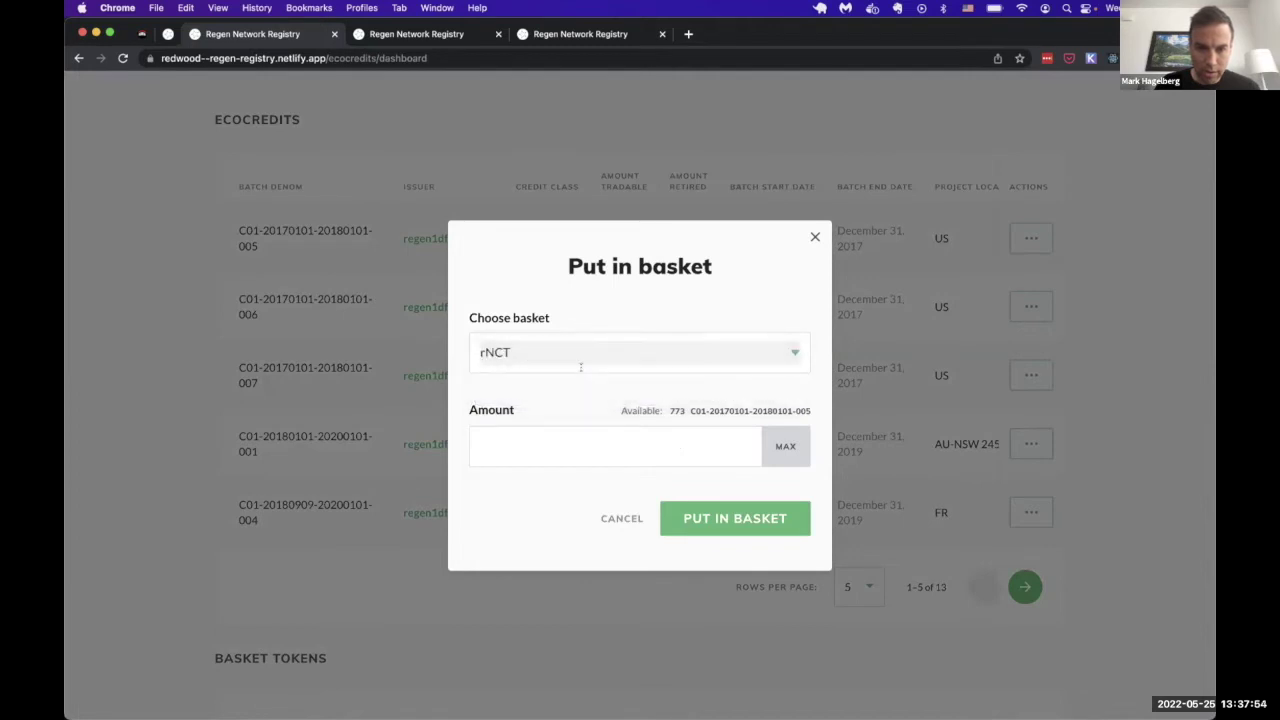
{"action": "left_click", "coordinate": [603, 448]}
{"action": "type", "text": "1"}
{"action": "left_click", "coordinate": [735, 522]}
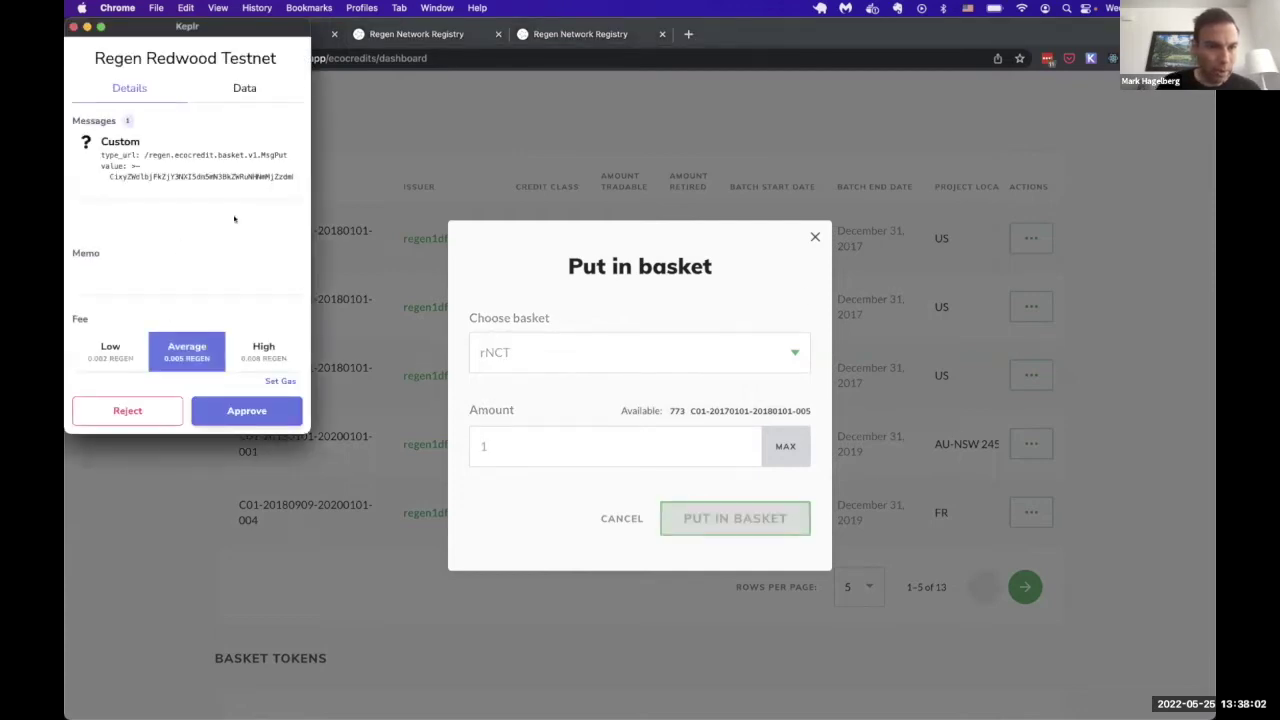
{"action": "left_click", "coordinate": [247, 411]}
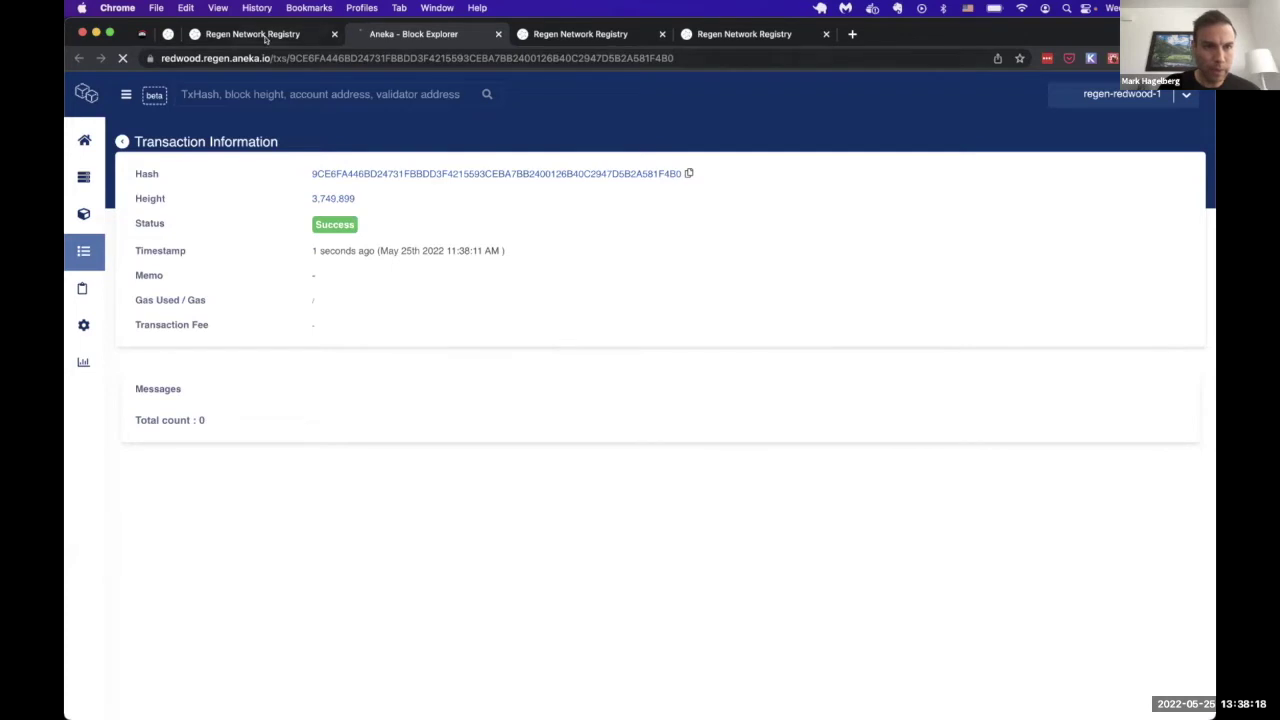
Dismiss the deposit success message and view the redwood registry's Activity page
{"action": "left_click", "coordinate": [266, 38]}
{"action": "left_click", "coordinate": [823, 185]}
{"action": "scroll", "coordinate": [767, 324], "scroll_direction": "down", "scroll_amount": 5}
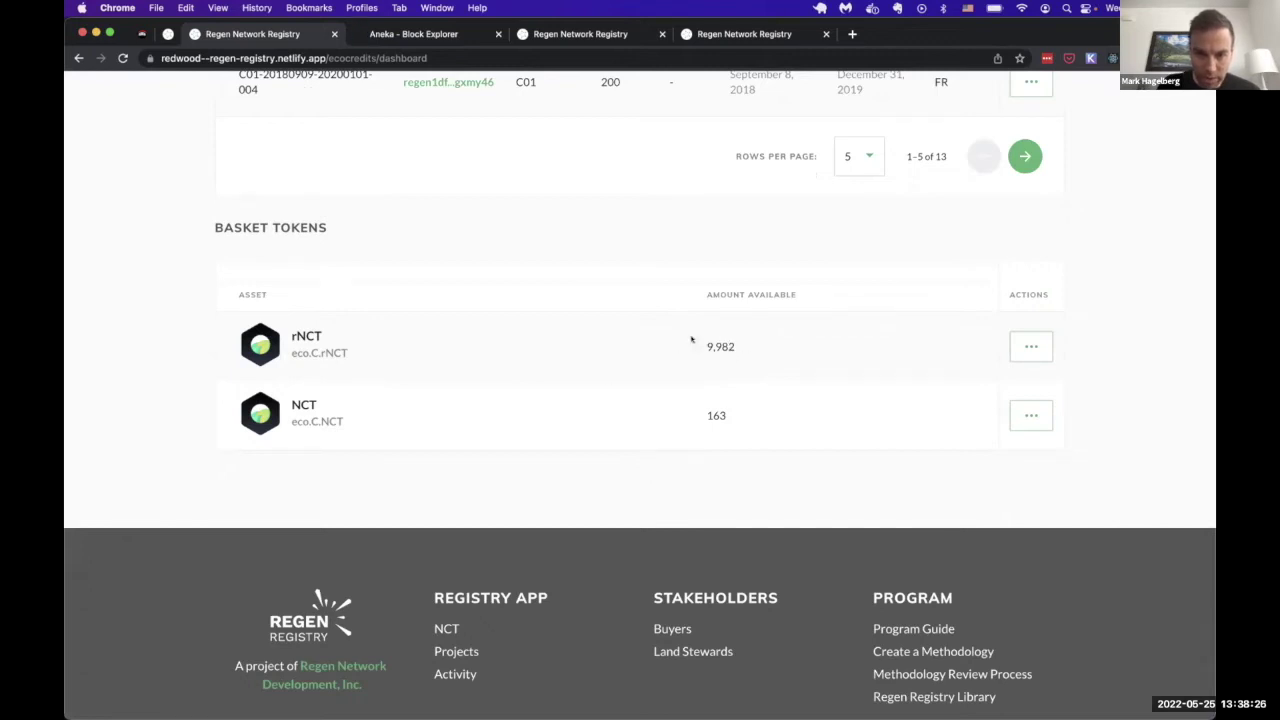
{"action": "scroll", "coordinate": [672, 415], "scroll_direction": "up", "scroll_amount": 7}
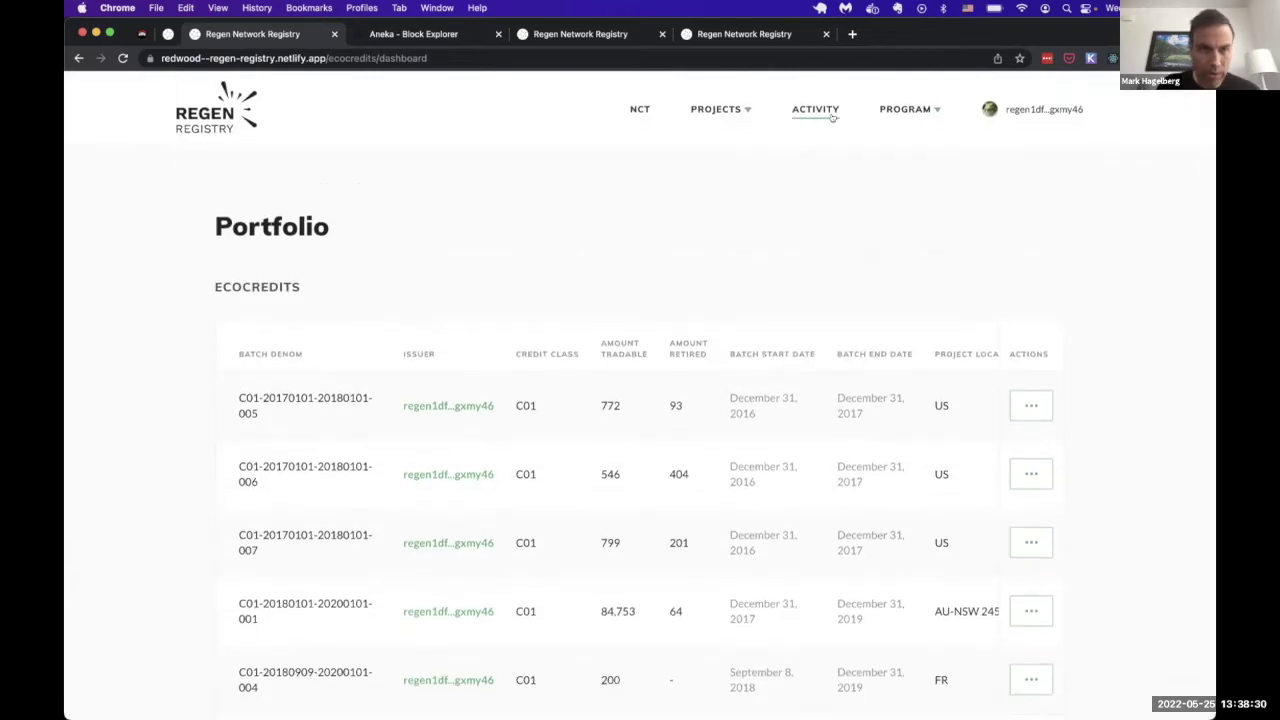
{"action": "left_click", "coordinate": [815, 110]}
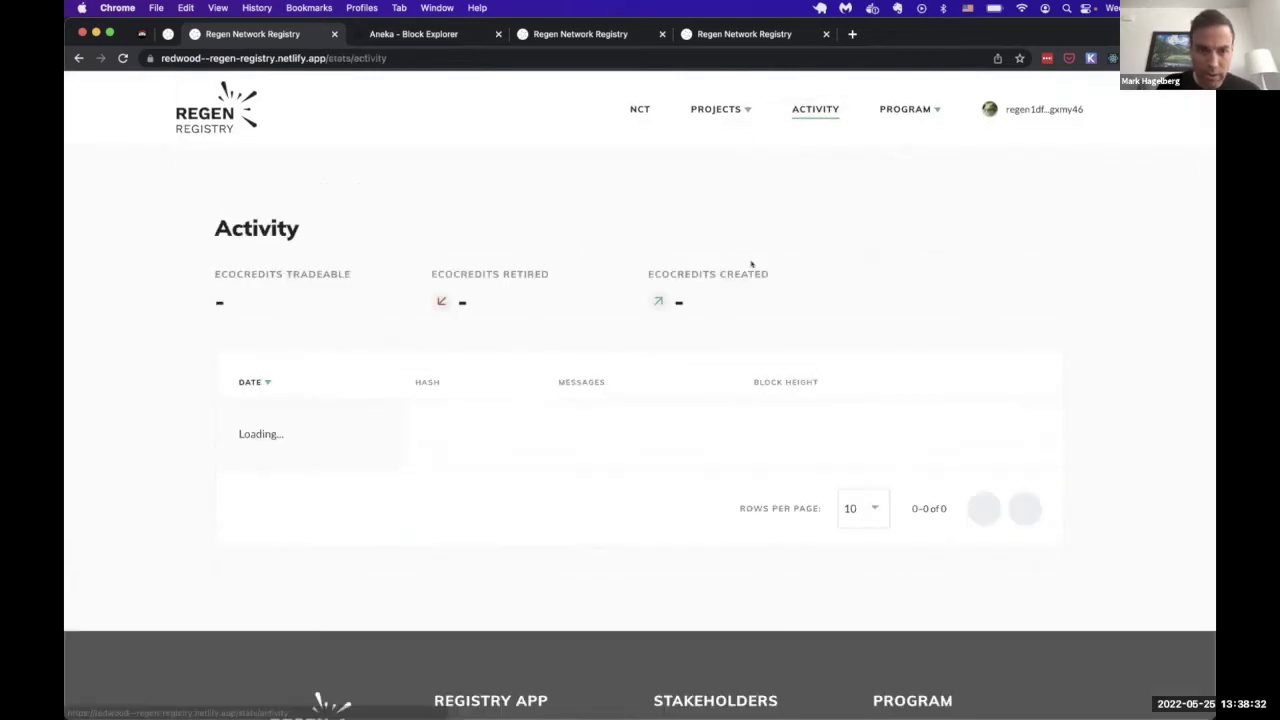
{"action": "scroll", "coordinate": [640, 360], "scroll_direction": "down", "scroll_amount": 1}
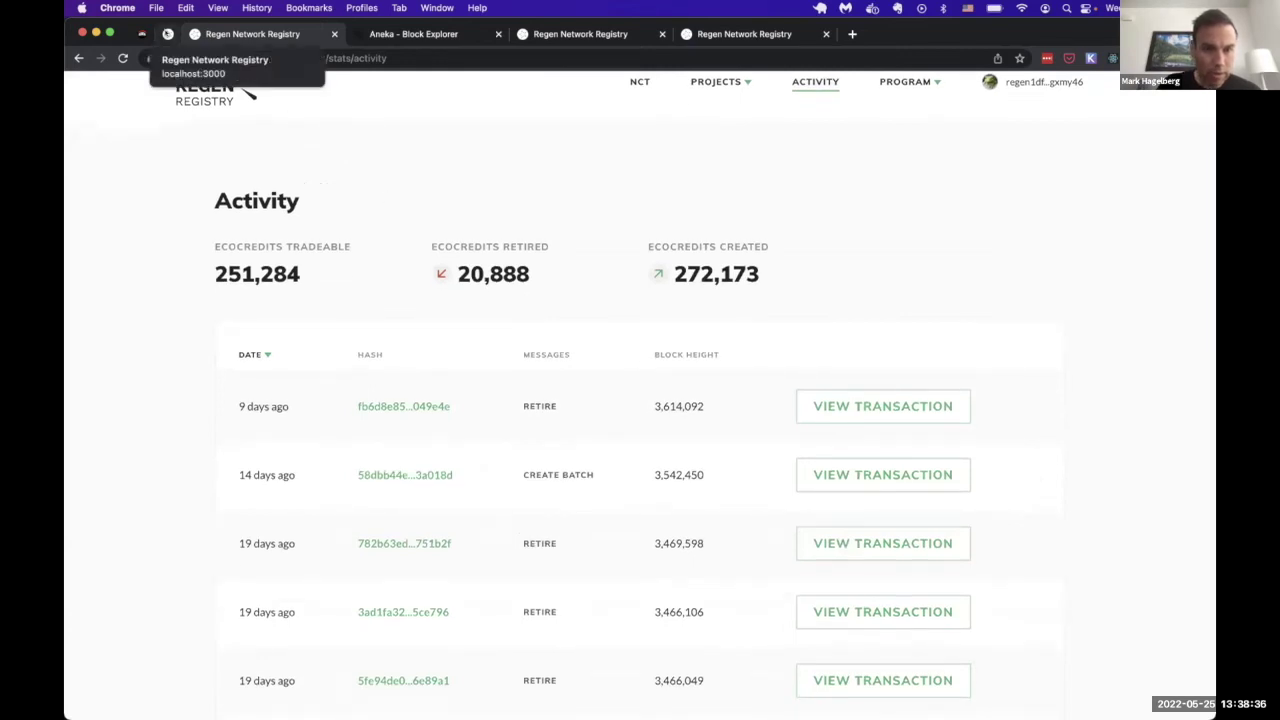
Compare the Activity pages on localhost (reloaded), deploy-preview and redwood registries
{"action": "left_click", "coordinate": [168, 34]}
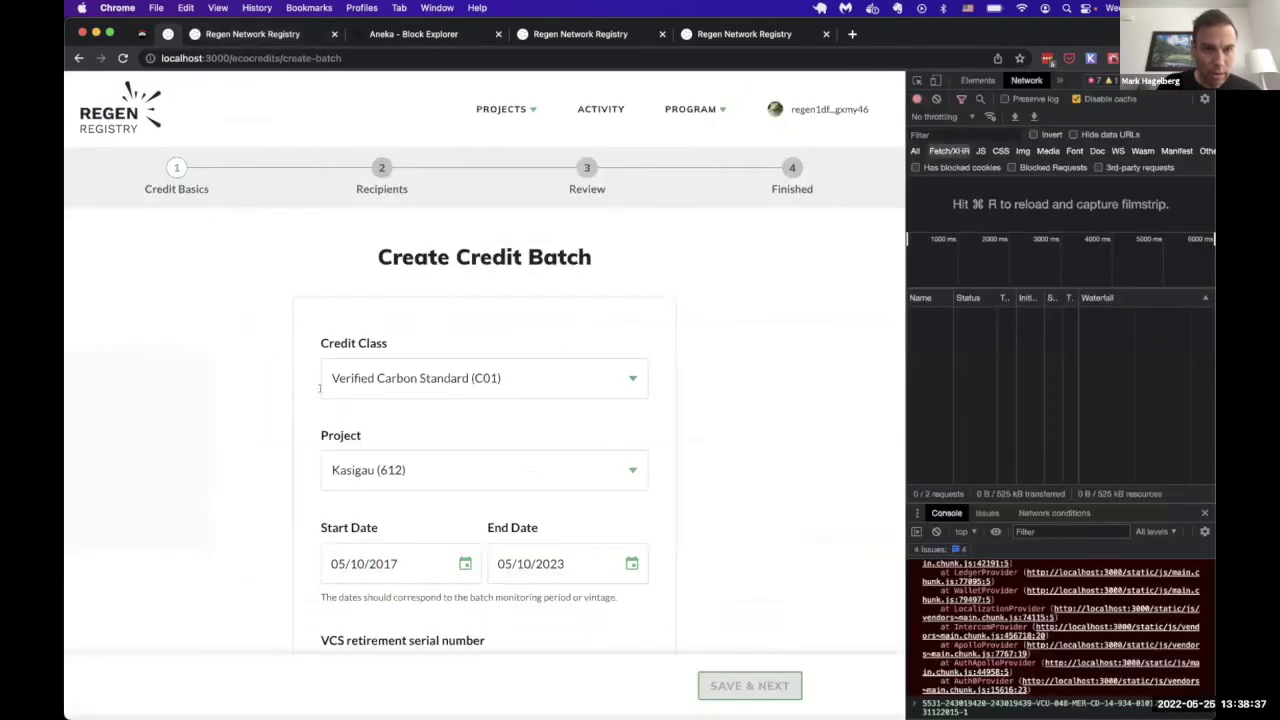
{"action": "left_click", "coordinate": [600, 109]}
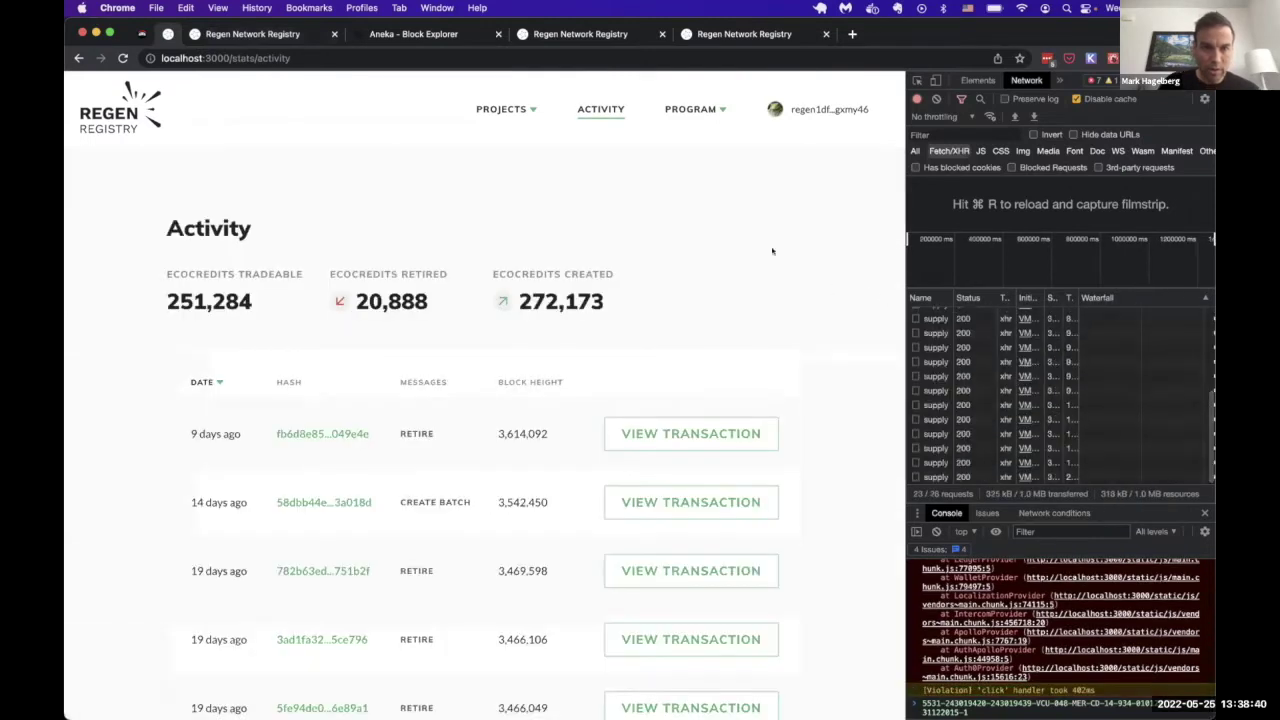
{"action": "scroll", "coordinate": [771, 249], "scroll_direction": "down", "scroll_amount": 2}
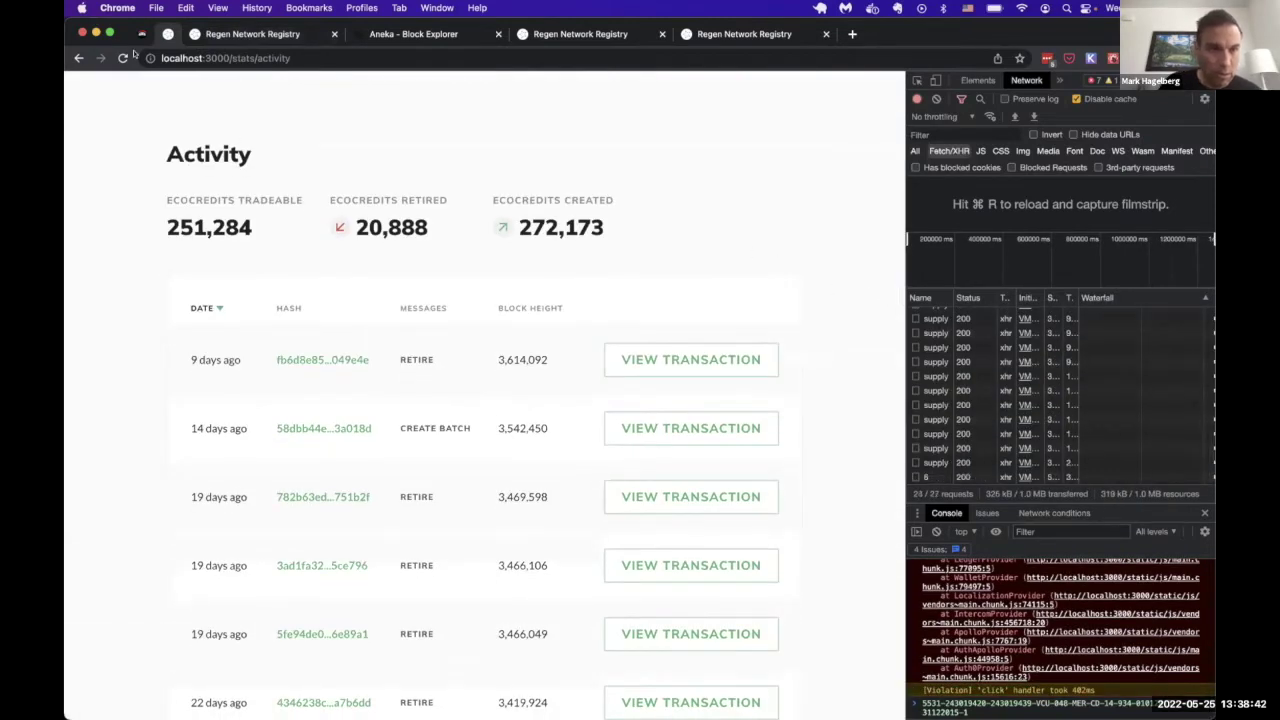
{"action": "left_click", "coordinate": [122, 57]}
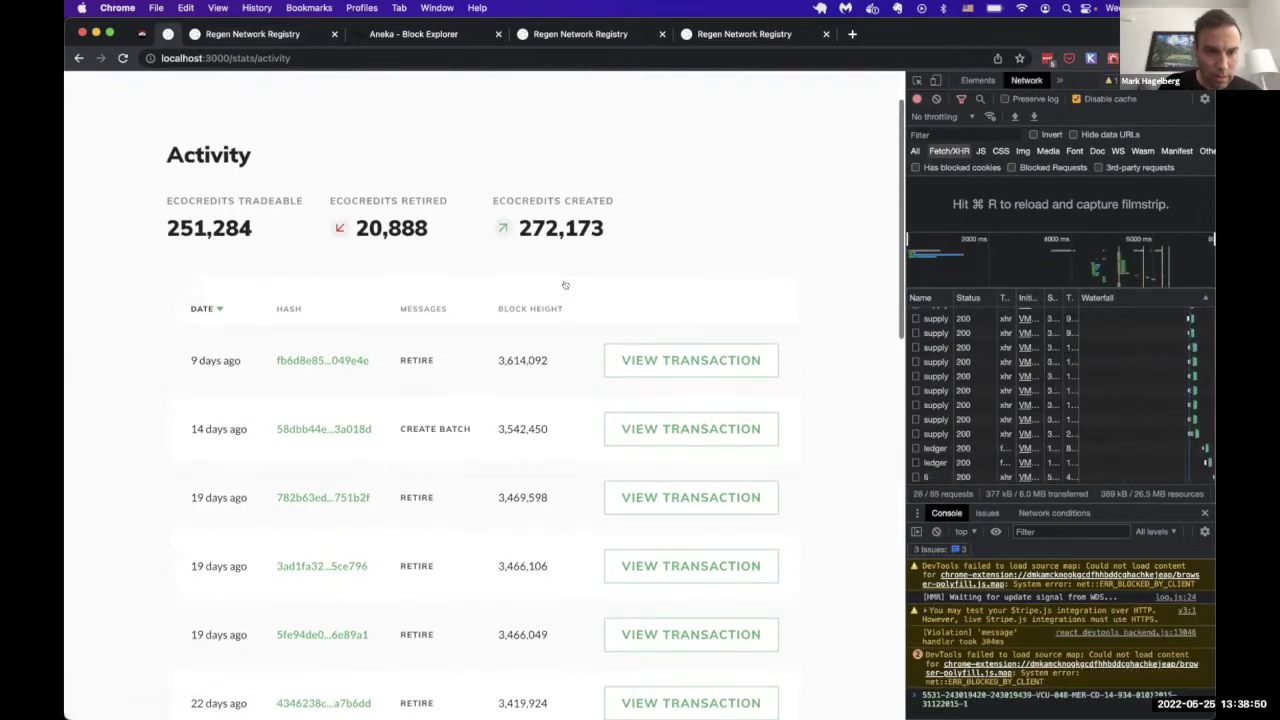
{"action": "left_click", "coordinate": [545, 30]}
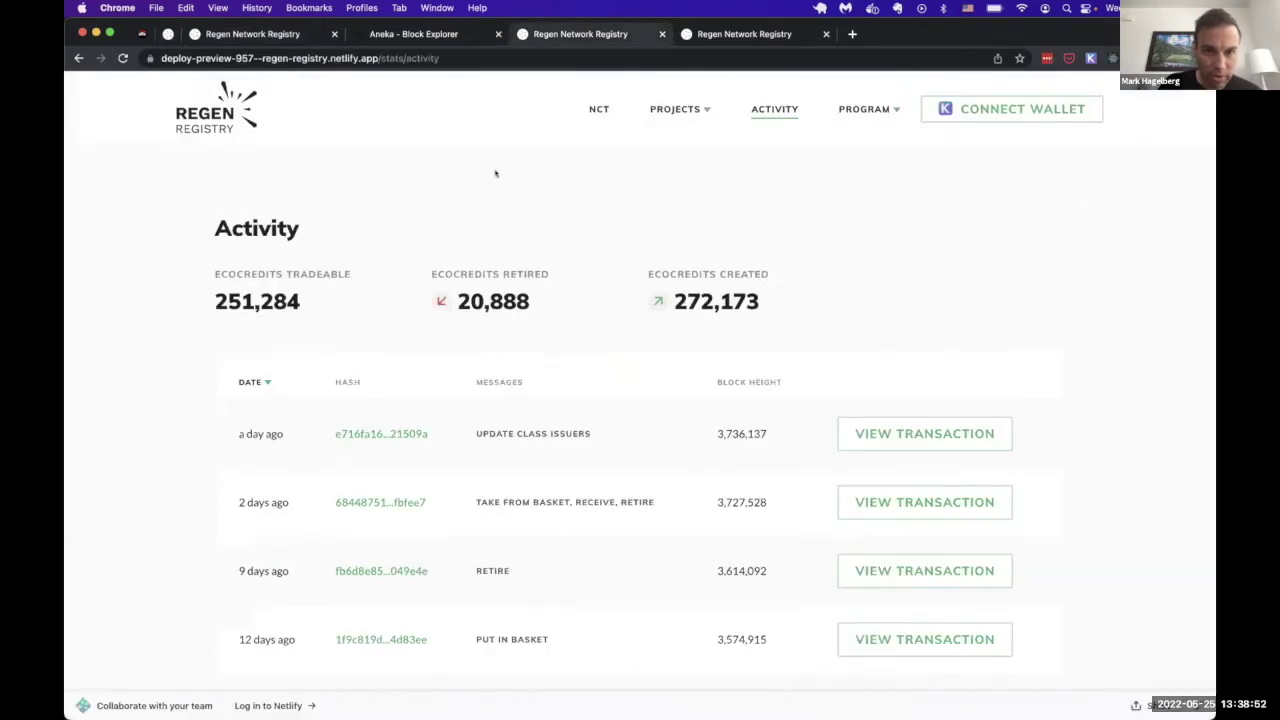
{"action": "left_click", "coordinate": [289, 37]}
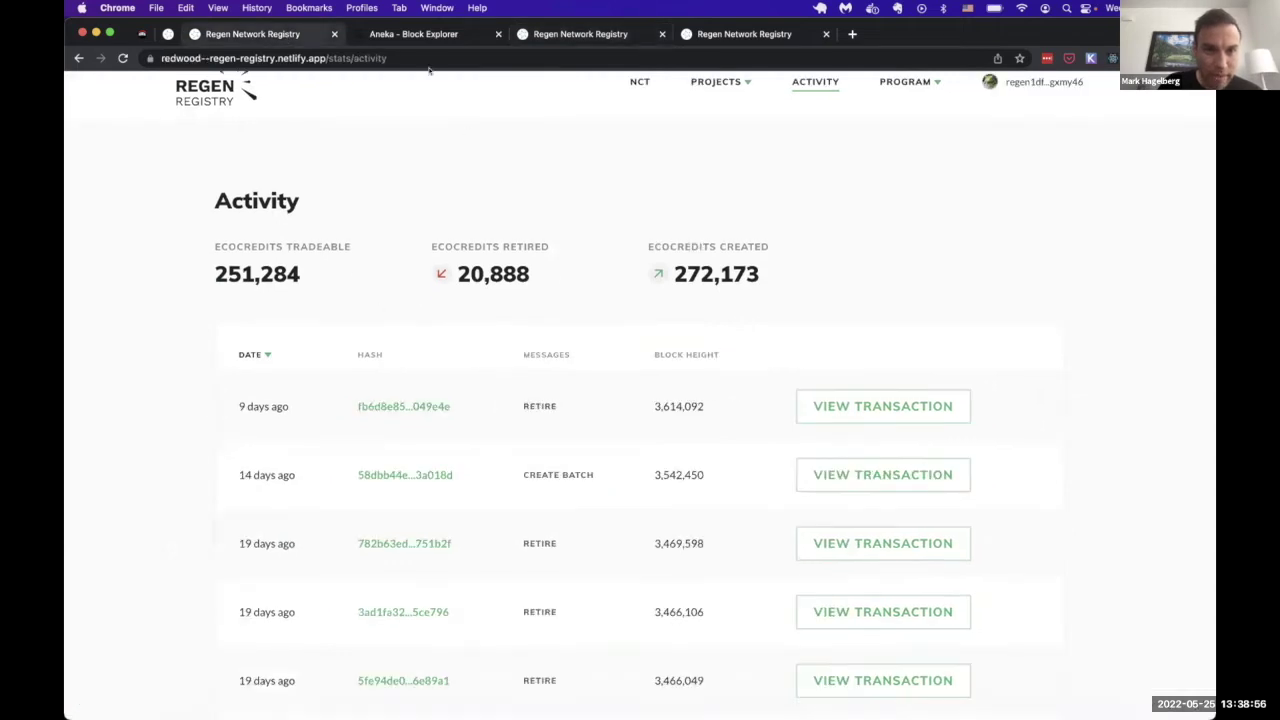
{"action": "scroll", "coordinate": [586, 272], "scroll_direction": "down", "scroll_amount": 1}
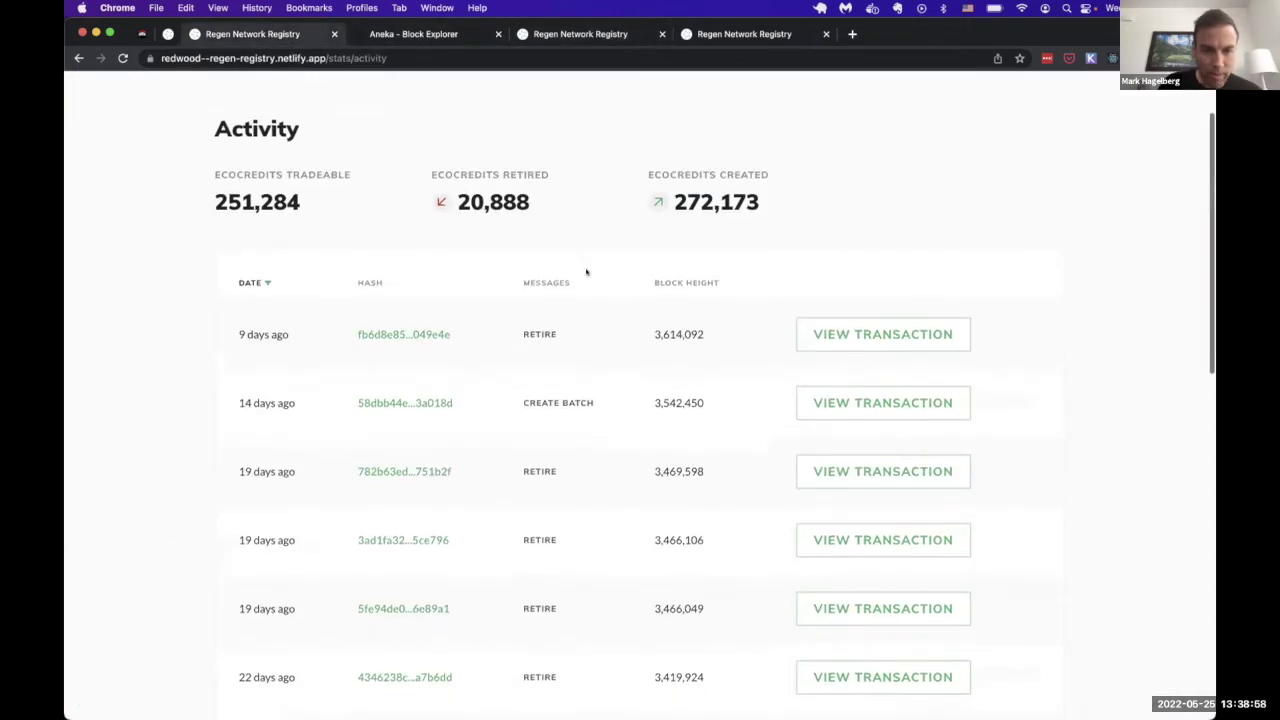
Back on the Portfolio, show the rNCT basket token's actions with 9,982 rNCT and 163 NCT listed
{"action": "left_click", "coordinate": [79, 58]}
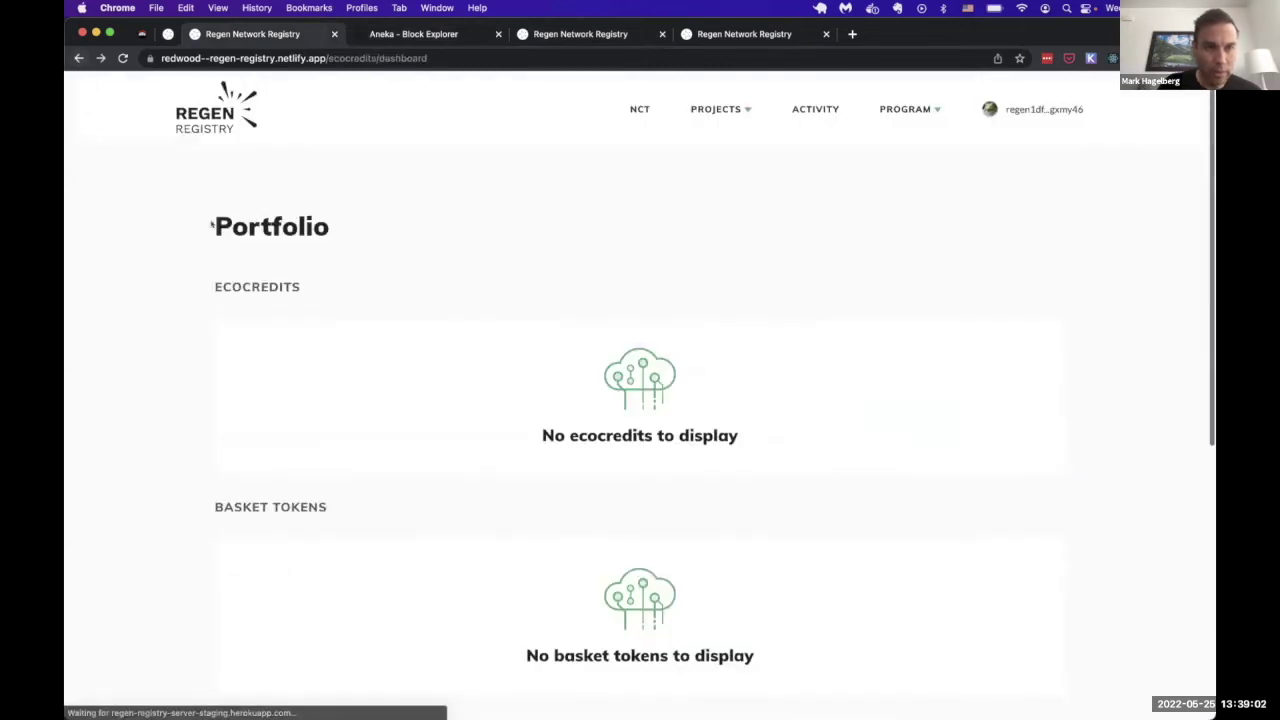
{"action": "scroll", "coordinate": [647, 249], "scroll_direction": "down", "scroll_amount": 3}
{"action": "scroll", "coordinate": [647, 249], "scroll_direction": "down", "scroll_amount": 3}
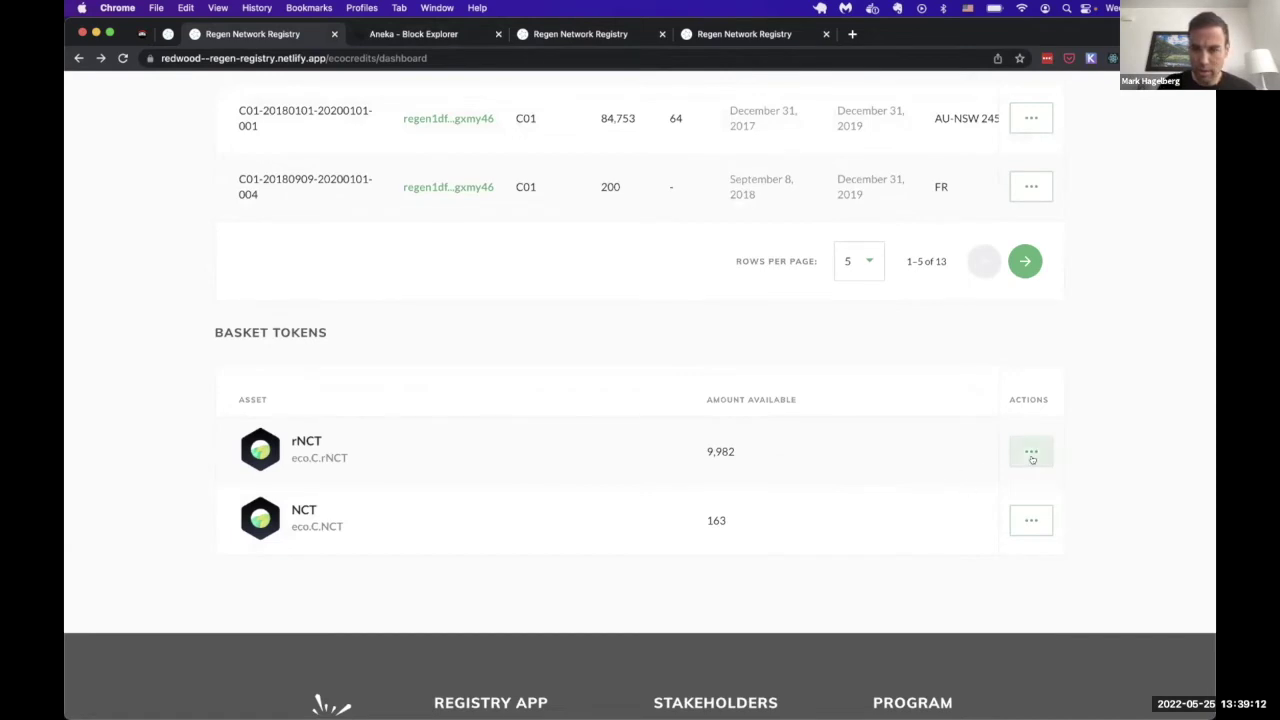
{"action": "left_click", "coordinate": [1021, 460]}
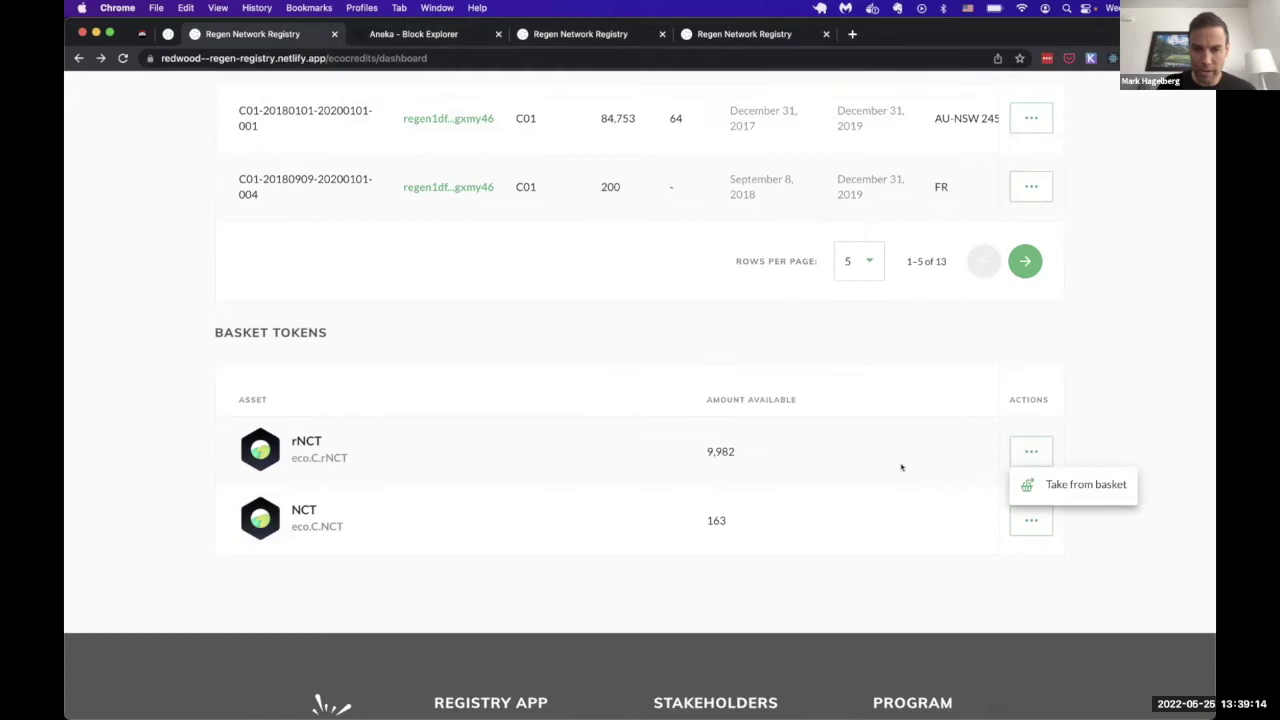
{"action": "left_click", "coordinate": [1066, 486]}
{"action": "left_click", "coordinate": [810, 124]}
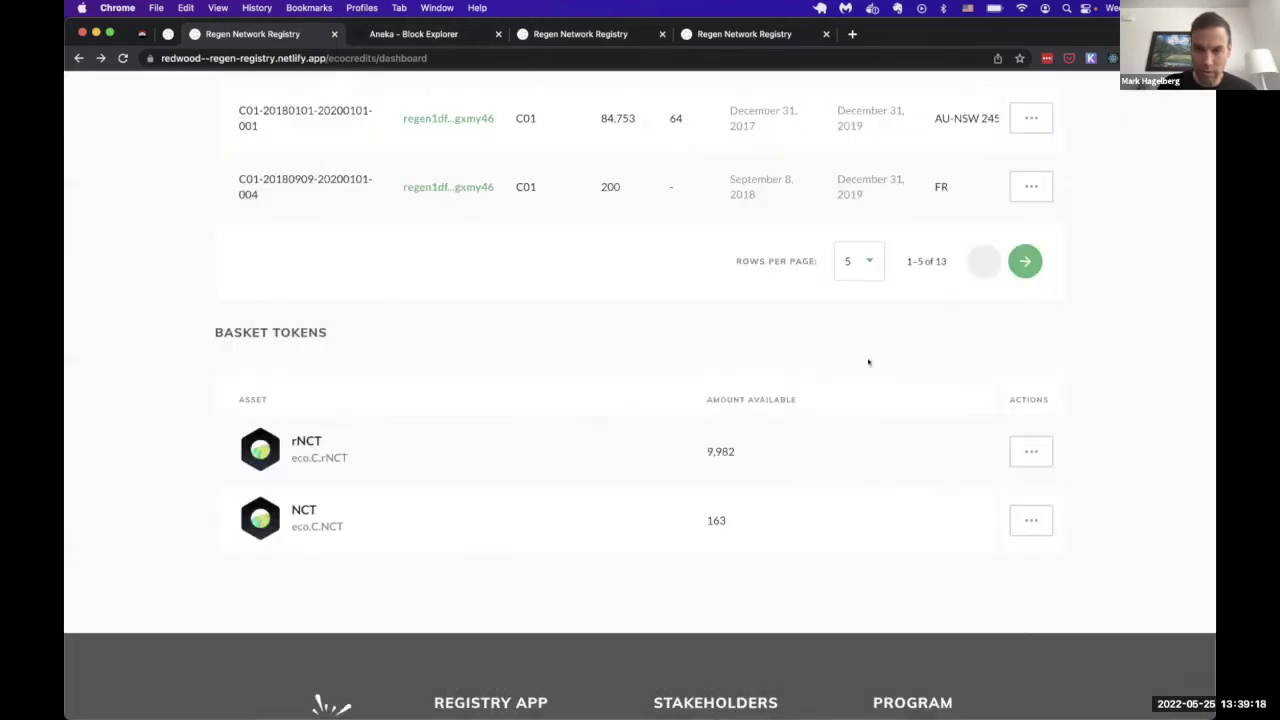
{"action": "scroll", "coordinate": [870, 413], "scroll_direction": "down", "scroll_amount": 2}
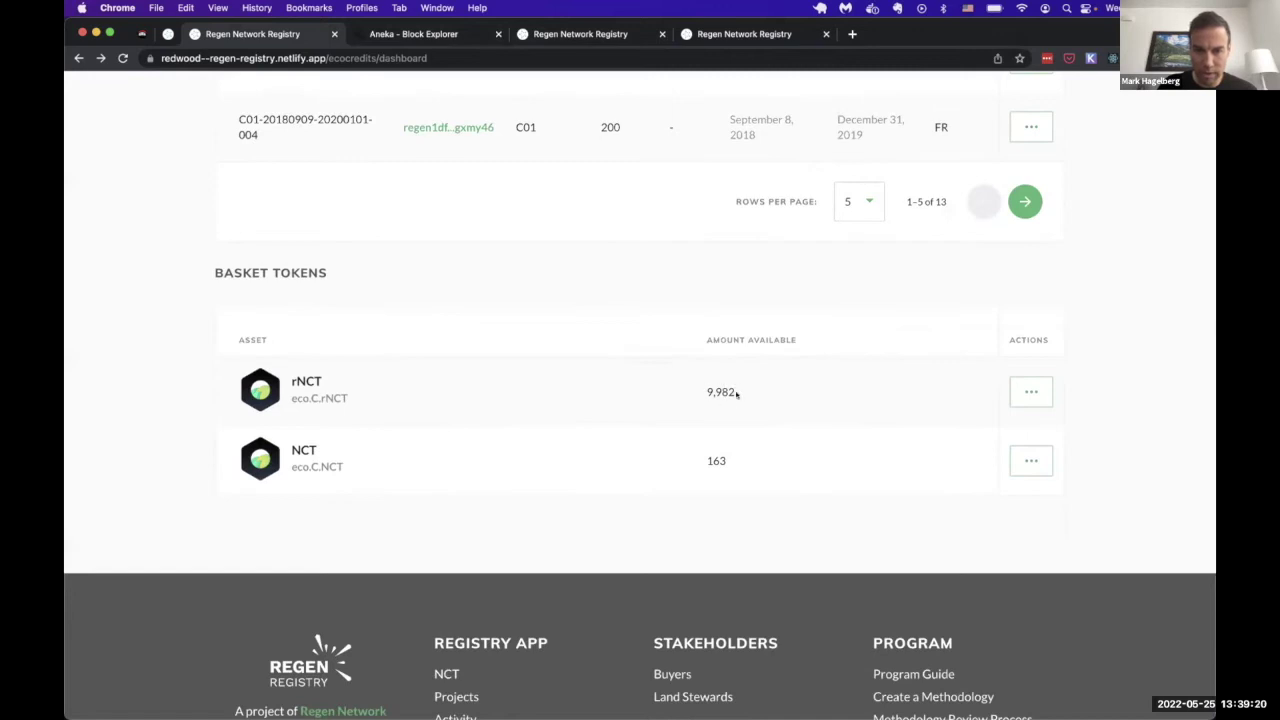
{"action": "left_click", "coordinate": [1031, 392]}
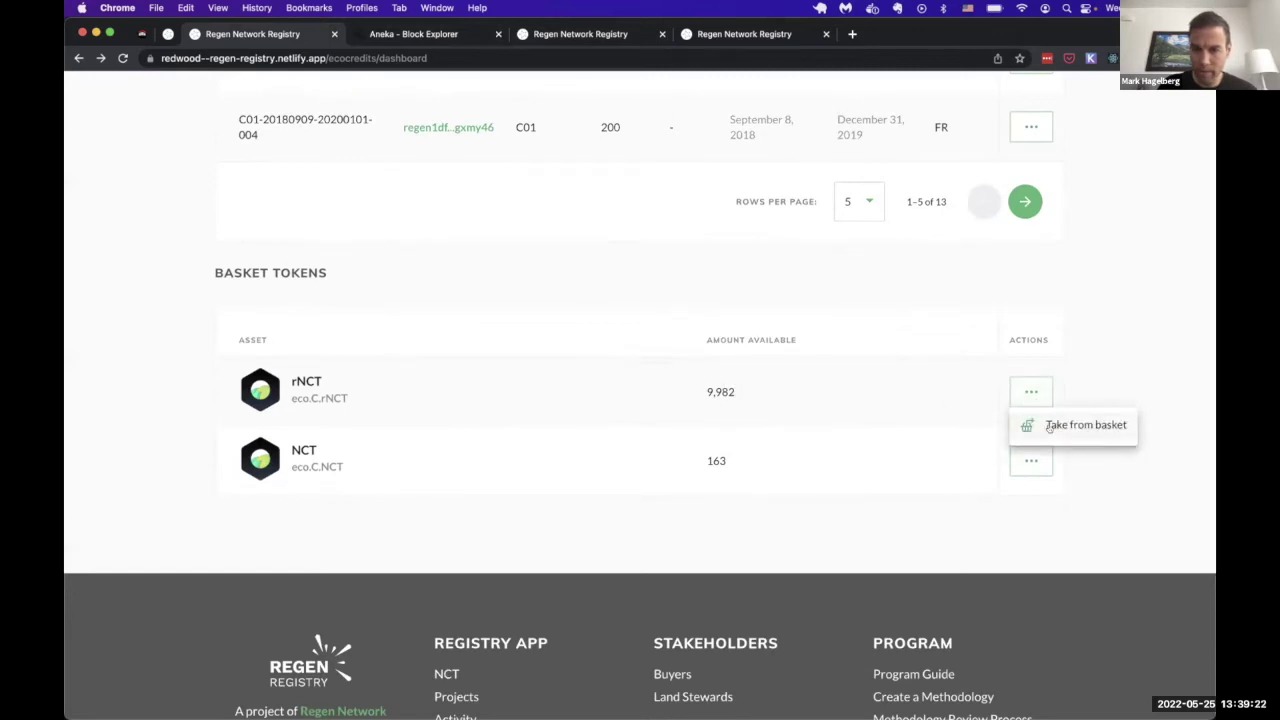
Start Take from basket for rNCT with an amount of 1
{"action": "left_click", "coordinate": [1080, 425]}
{"action": "left_click", "coordinate": [556, 302]}
{"action": "key", "text": "BackSpace"}
{"action": "type", "text": "1"}
{"action": "scroll", "coordinate": [740, 358], "scroll_direction": "down", "scroll_amount": 1}
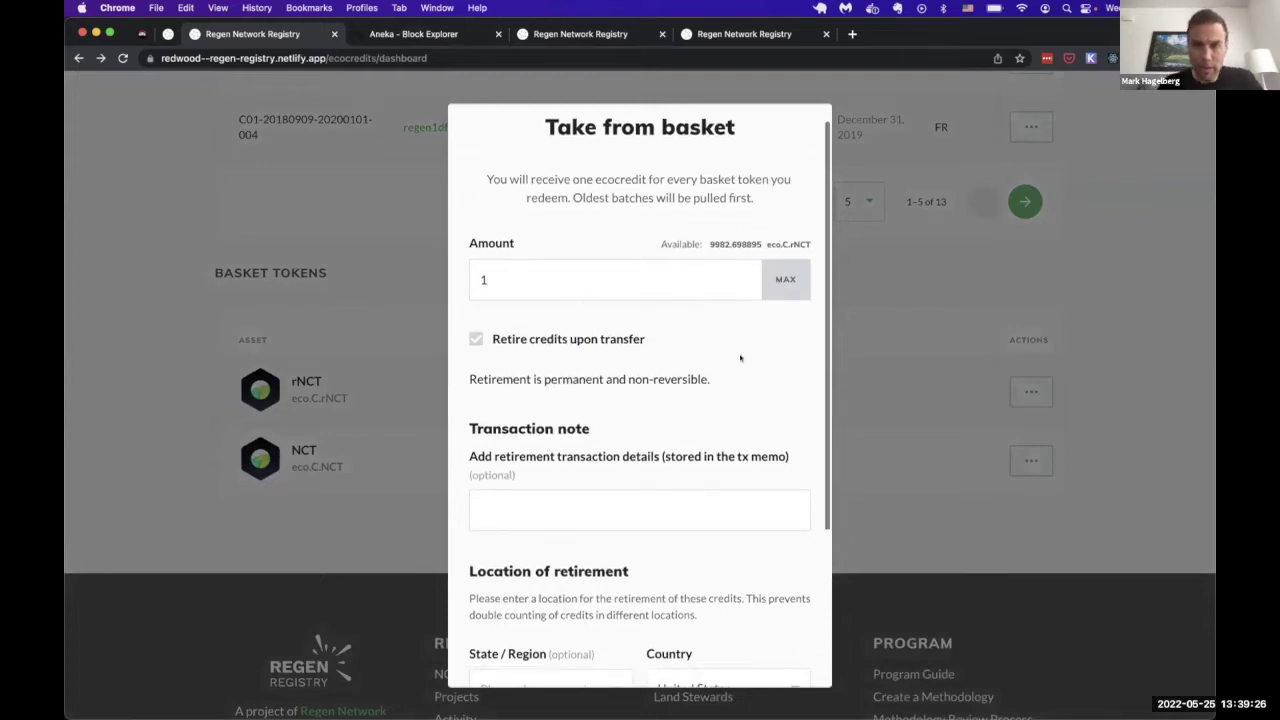
{"action": "scroll", "coordinate": [738, 358], "scroll_direction": "up", "scroll_amount": 1}
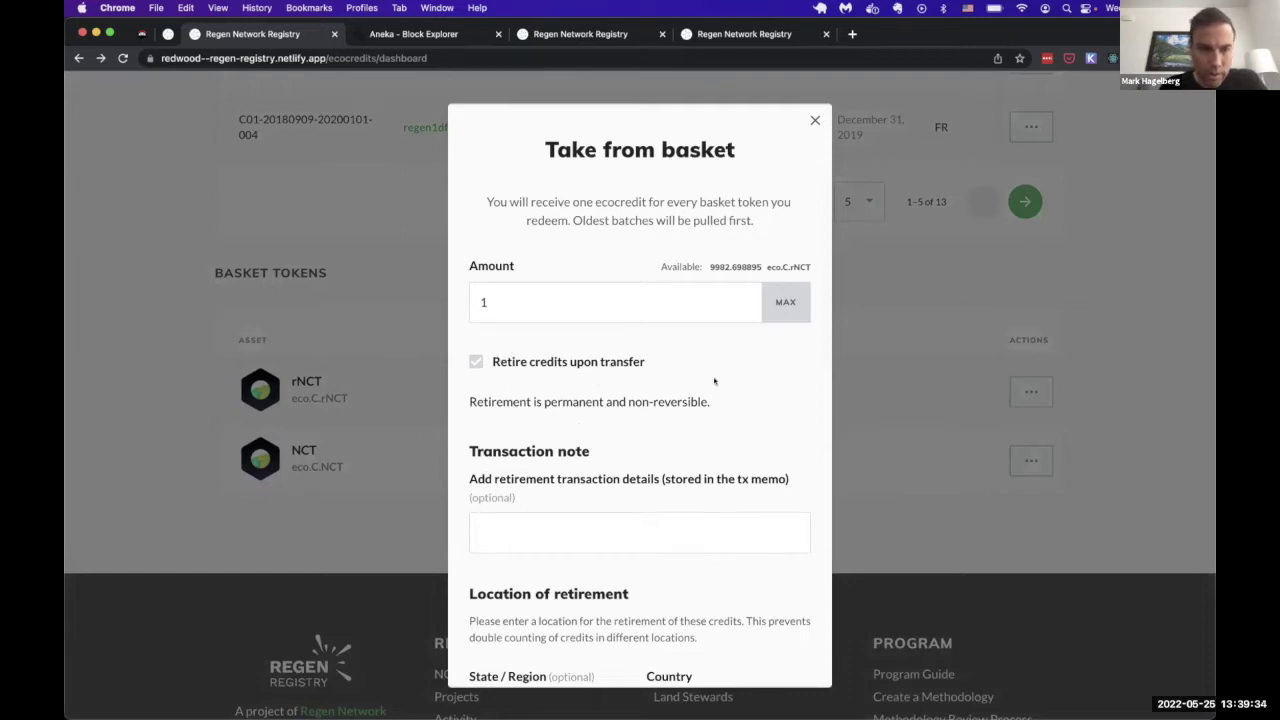
{"action": "scroll", "coordinate": [714, 380], "scroll_direction": "down", "scroll_amount": 2}
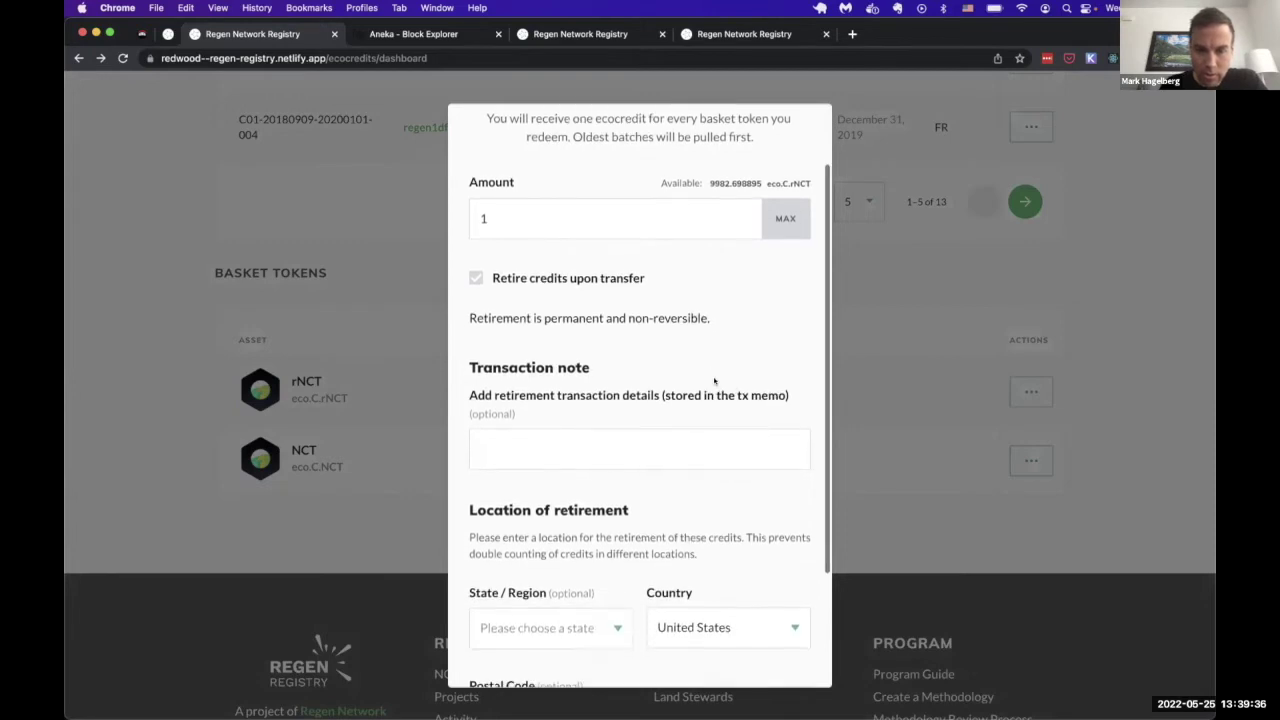
Add the memo 'test memo', set the retirement location to California, and submit
{"action": "left_click", "coordinate": [651, 447]}
{"action": "type", "text": "test memo"}
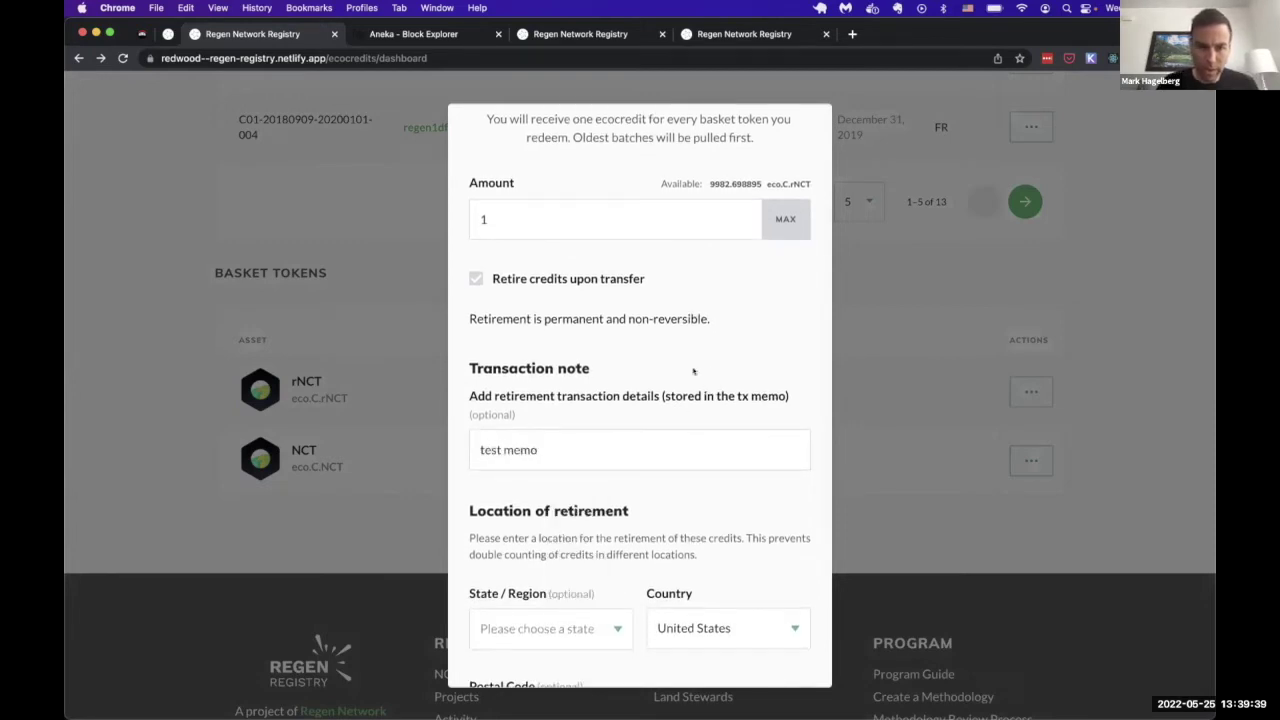
{"action": "scroll", "coordinate": [693, 371], "scroll_direction": "down", "scroll_amount": 4}
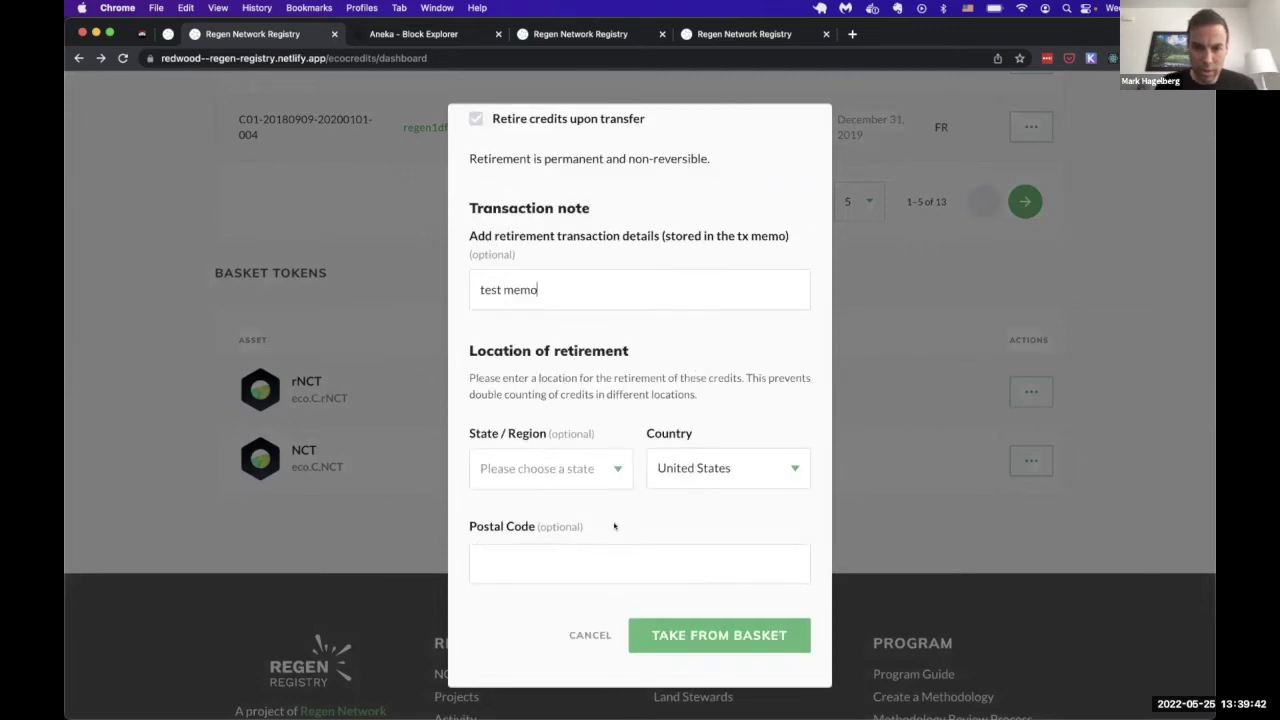
{"action": "left_click", "coordinate": [610, 463]}
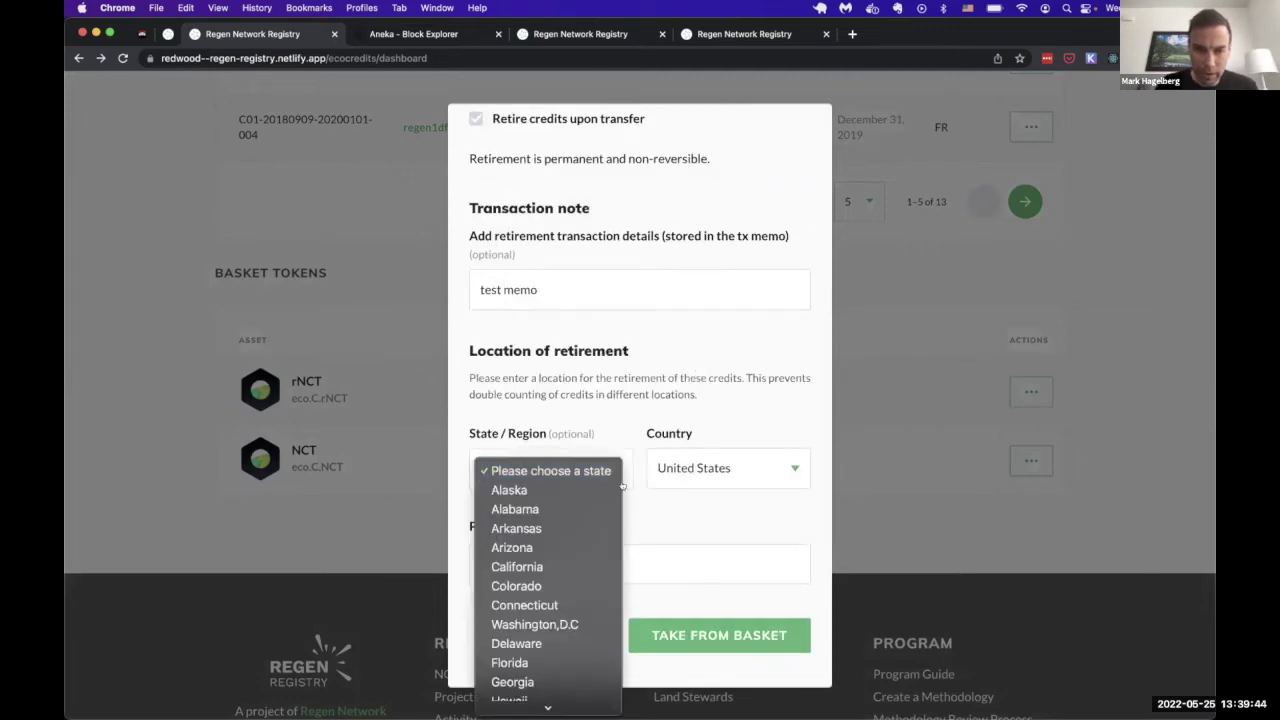
{"action": "left_click", "coordinate": [557, 566]}
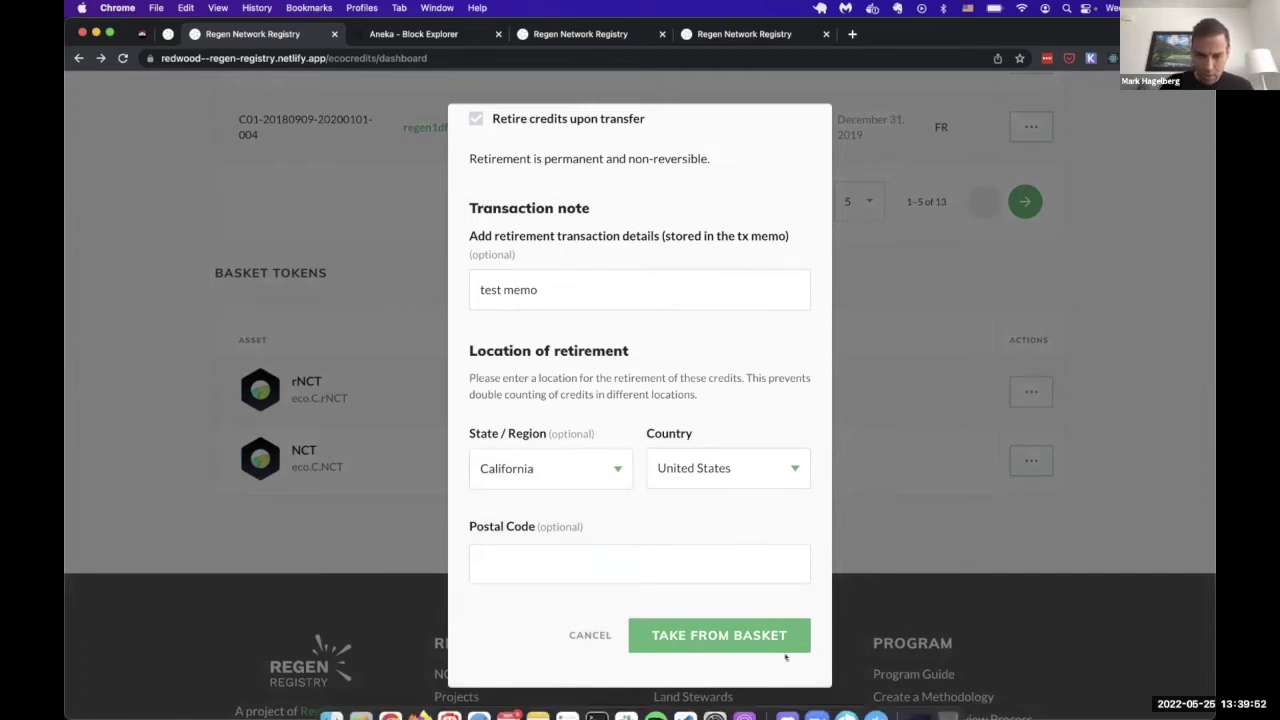
{"action": "left_click", "coordinate": [692, 641]}
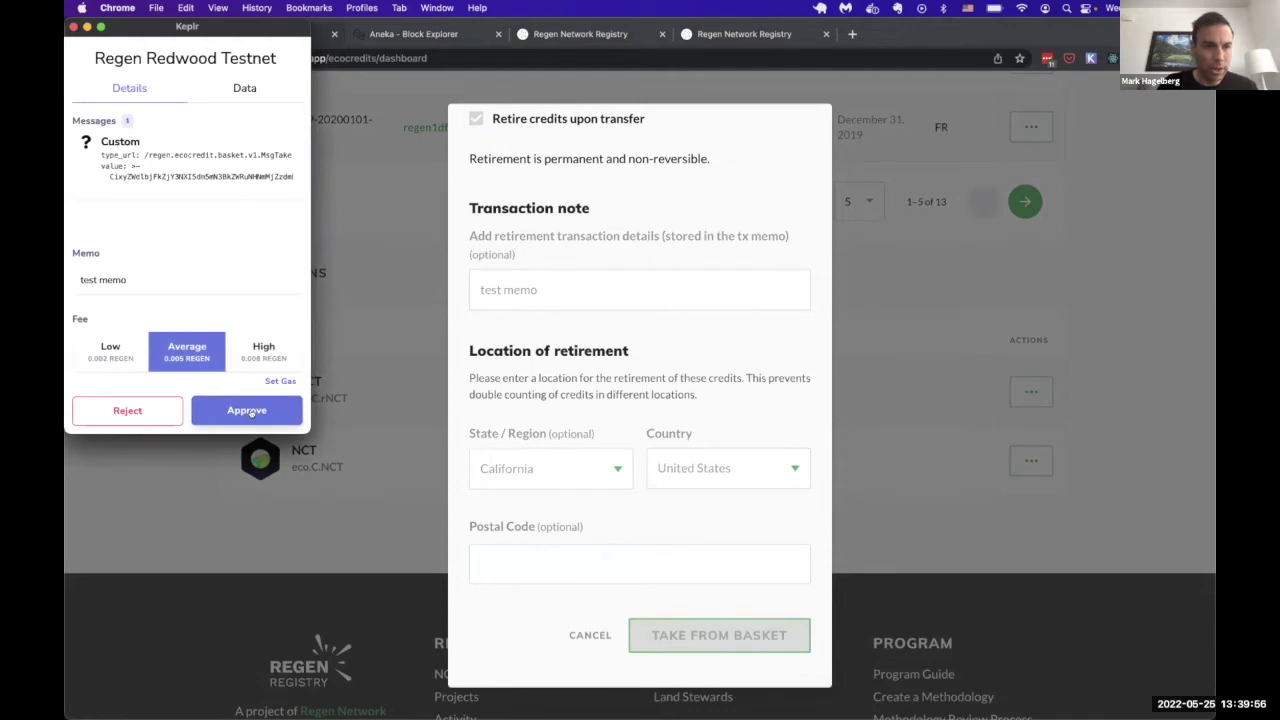
Approve the take-from-basket transaction for 1 rNCT in Keplr
{"action": "left_click", "coordinate": [247, 411]}
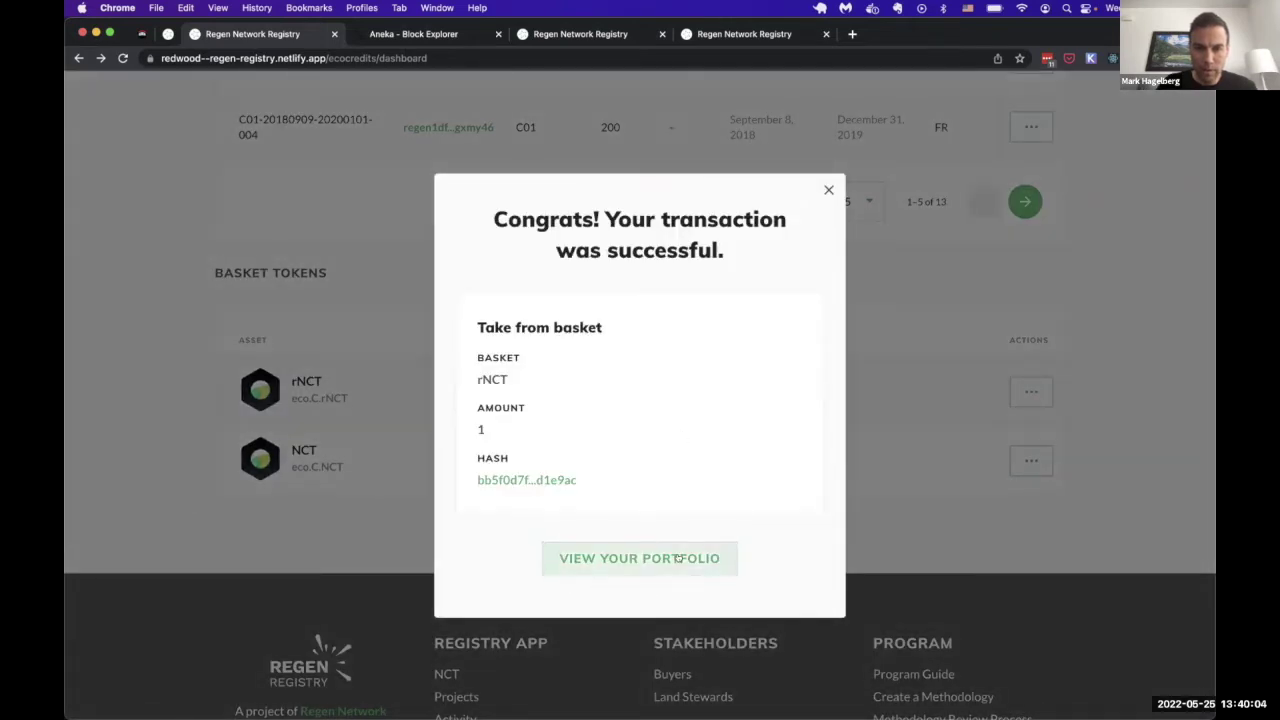
Dismiss the success dialog, confirm the rNCT balance of 9,981, and go to Activity
{"action": "left_click", "coordinate": [678, 558]}
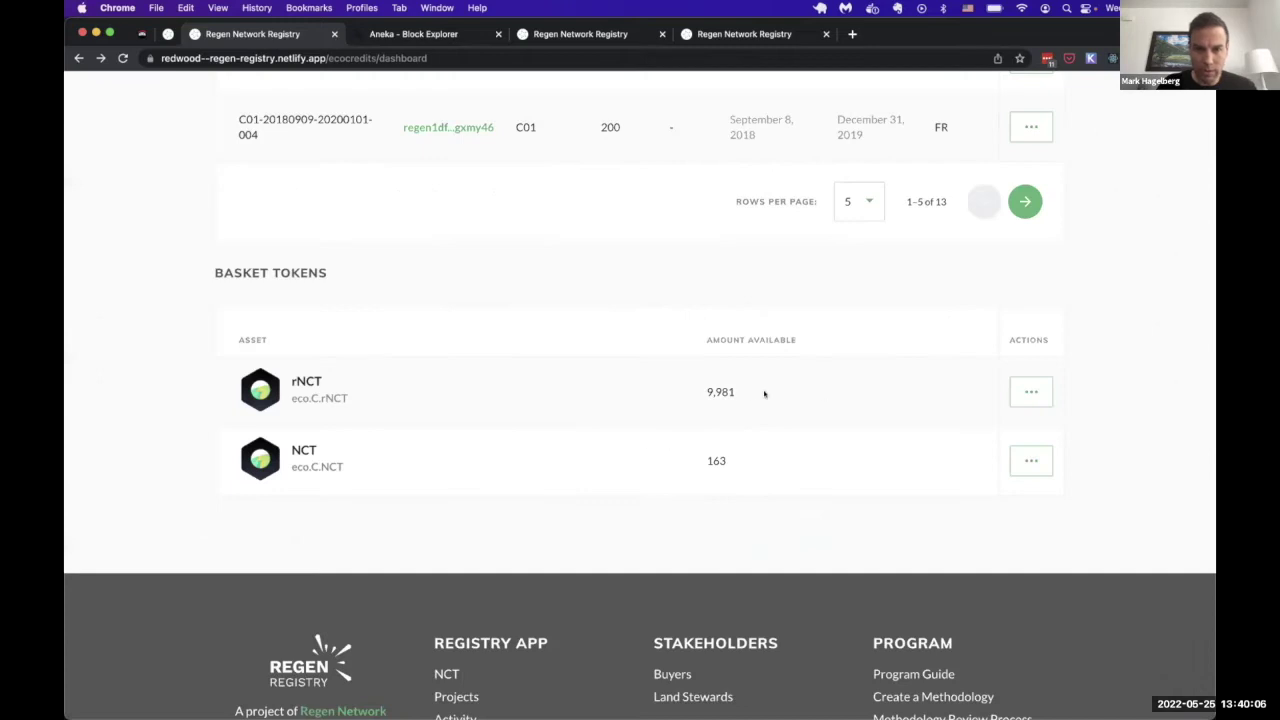
{"action": "left_click_drag", "start_coordinate": [746, 392], "coordinate": [718, 417]}
{"action": "scroll", "coordinate": [793, 472], "scroll_direction": "up", "scroll_amount": 8}
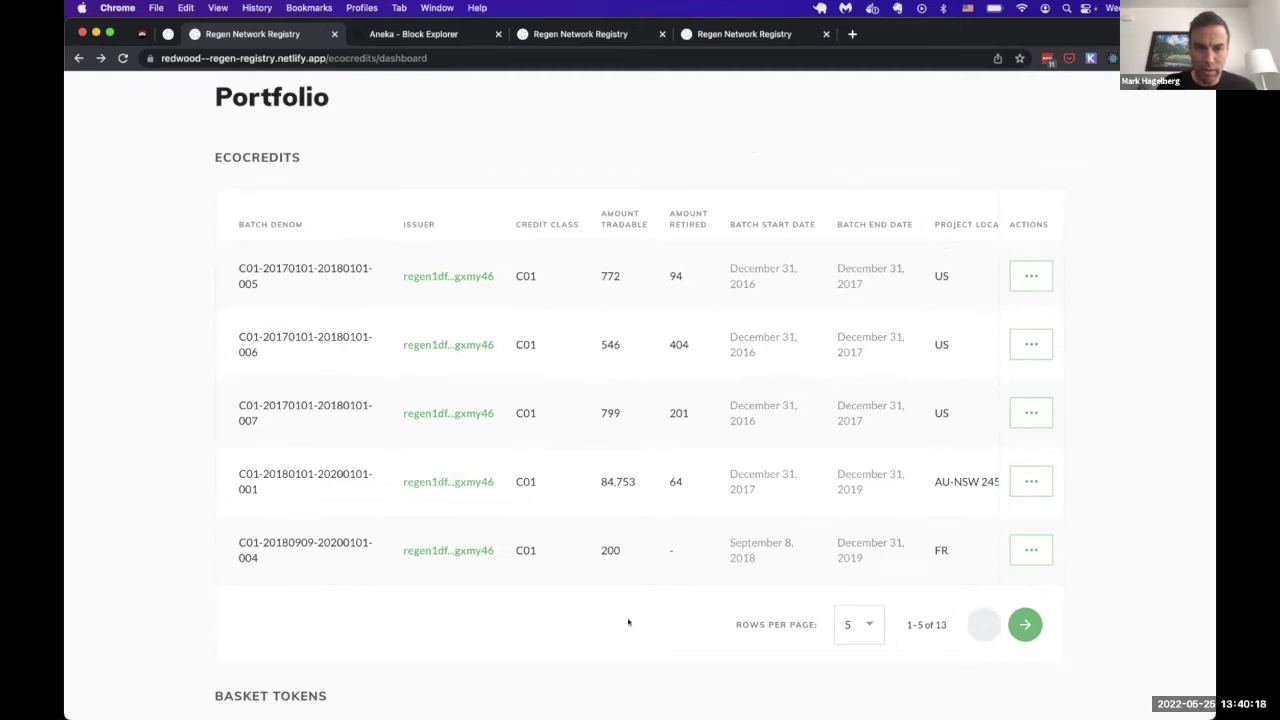
{"action": "scroll", "coordinate": [628, 622], "scroll_direction": "down", "scroll_amount": 1}
{"action": "scroll", "coordinate": [628, 622], "scroll_direction": "up", "scroll_amount": 2}
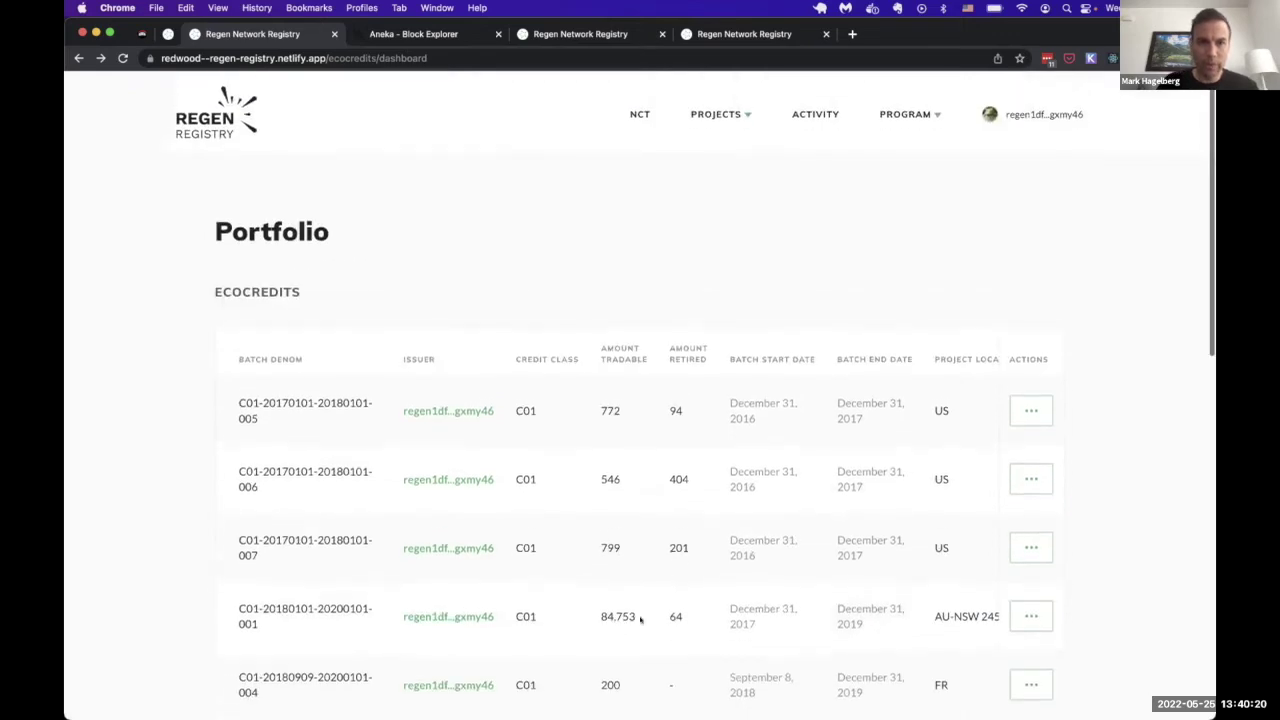
{"action": "left_click", "coordinate": [810, 108]}
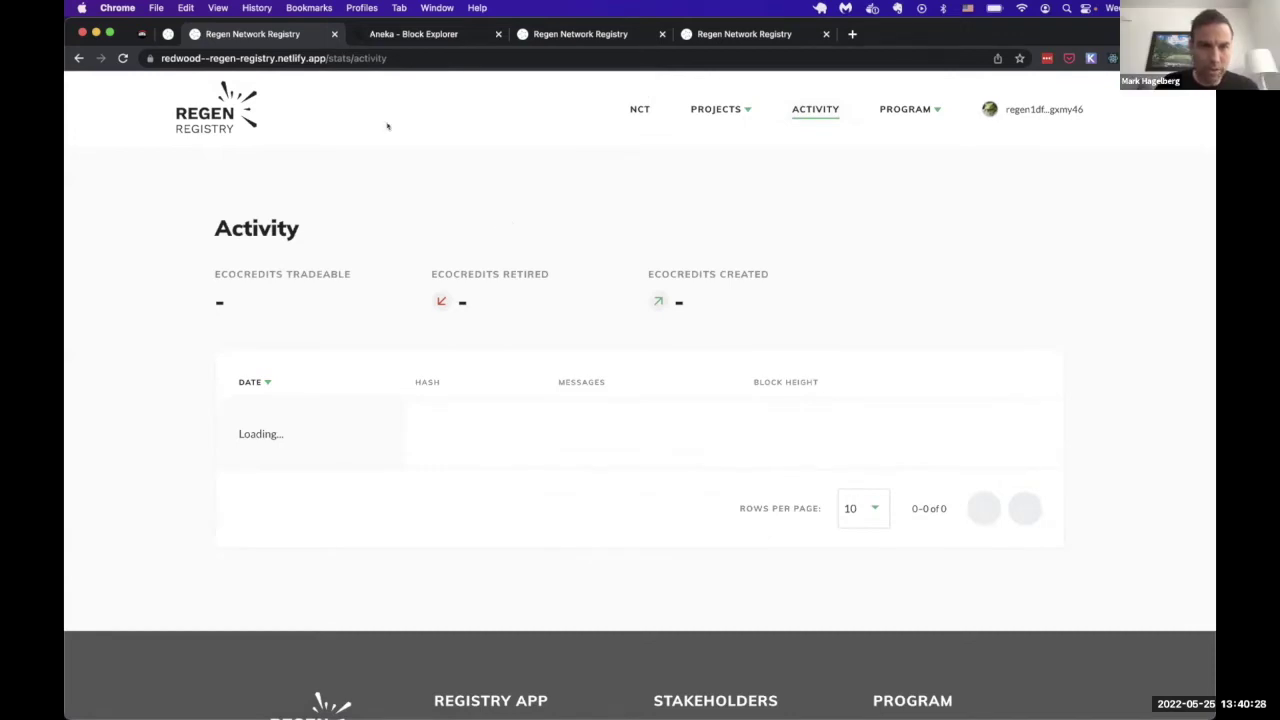
Move through the localhost and deploy-preview tabs to the live registry's empty Portfolio page
{"action": "key", "text": "super+grave"}
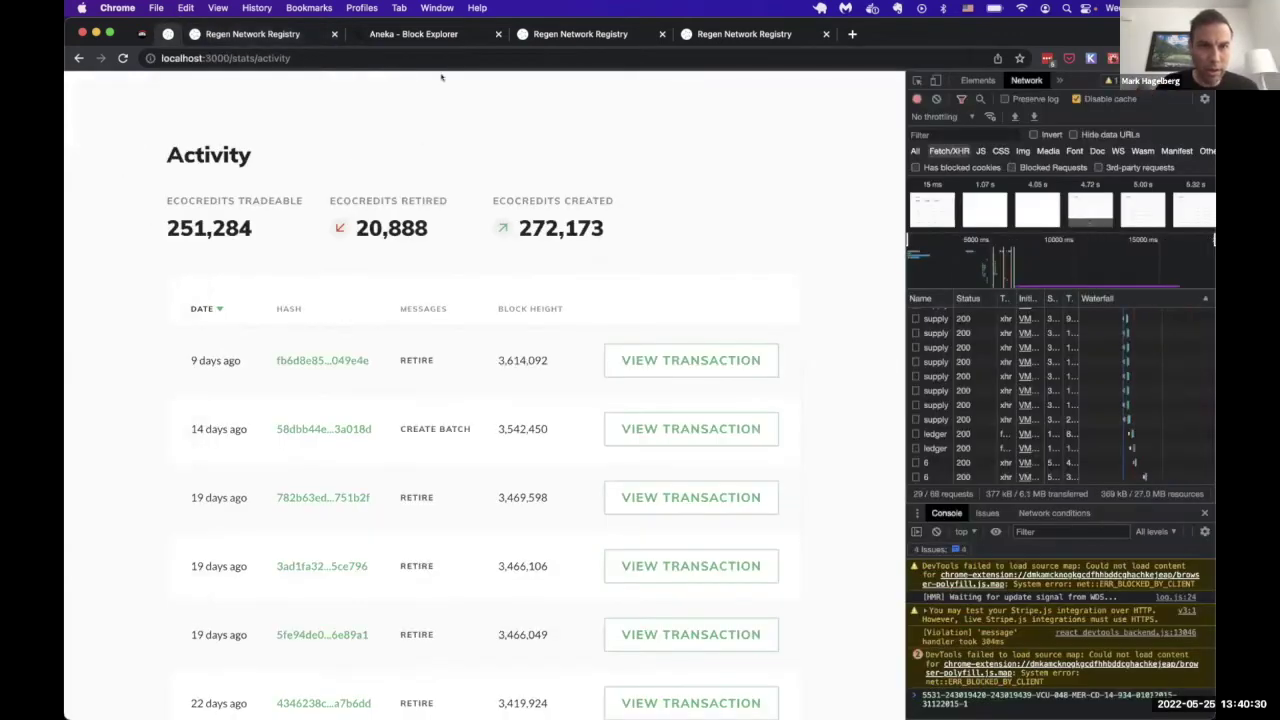
{"action": "key", "text": "super+3"}
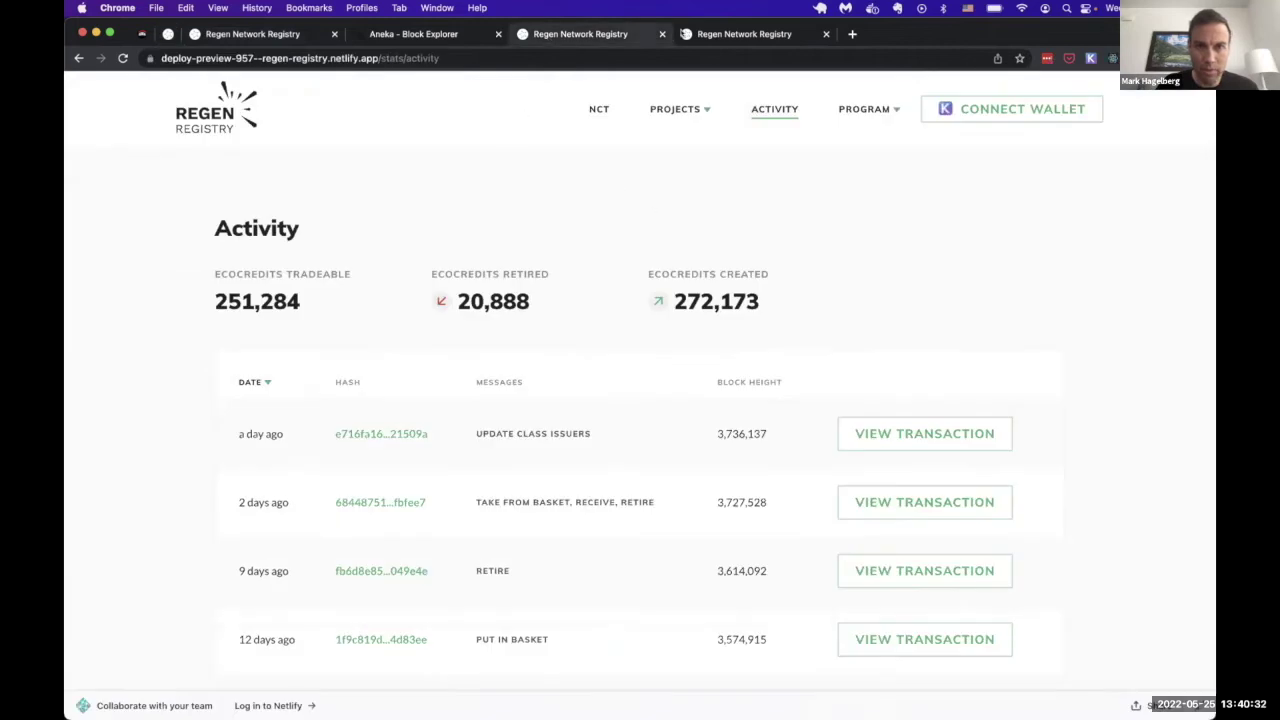
{"action": "left_click", "coordinate": [712, 36]}
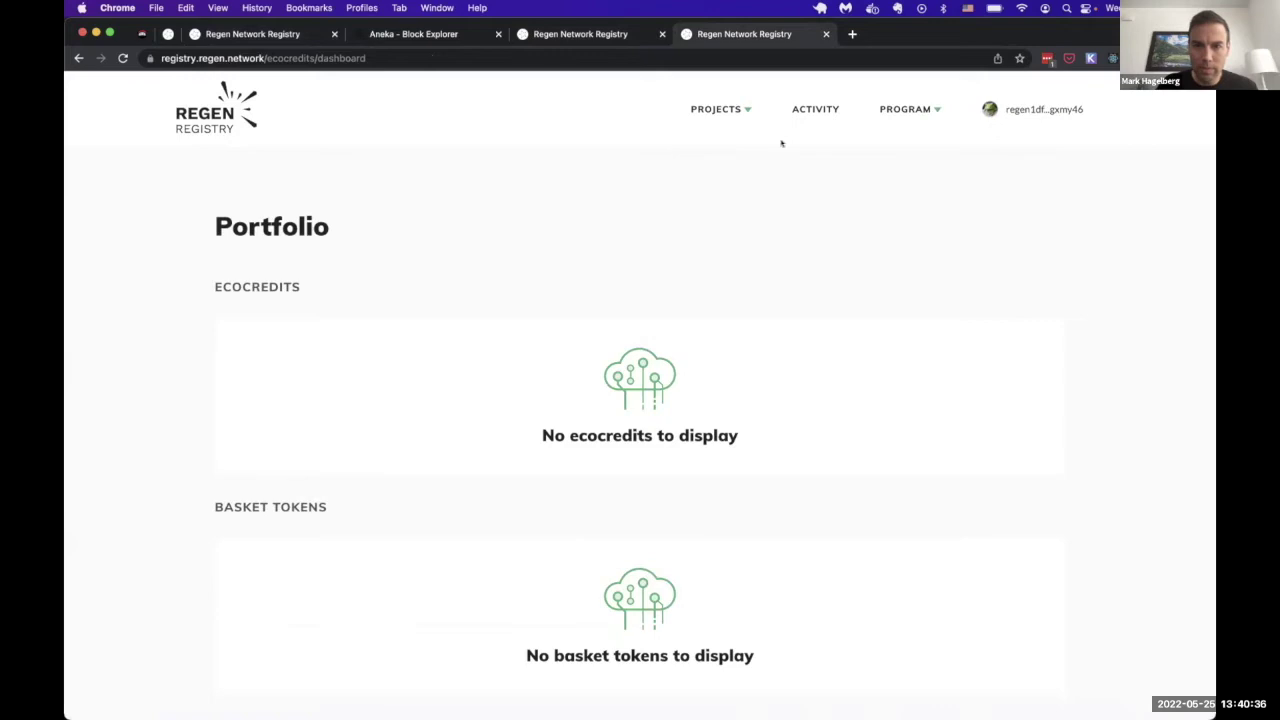
Open the live registry's Activity page and review 3,642 retired/created ecocredits and five transactions
{"action": "left_click", "coordinate": [815, 109]}
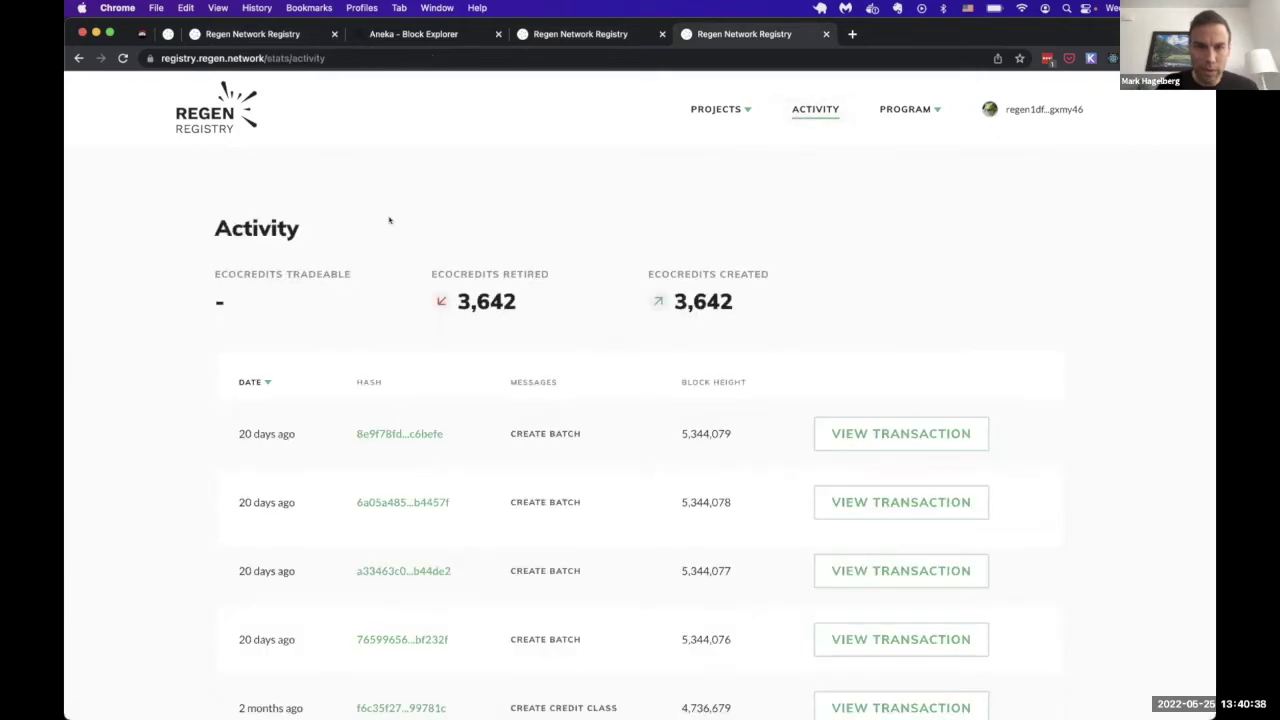
{"action": "scroll", "coordinate": [609, 492], "scroll_direction": "down", "scroll_amount": 2}
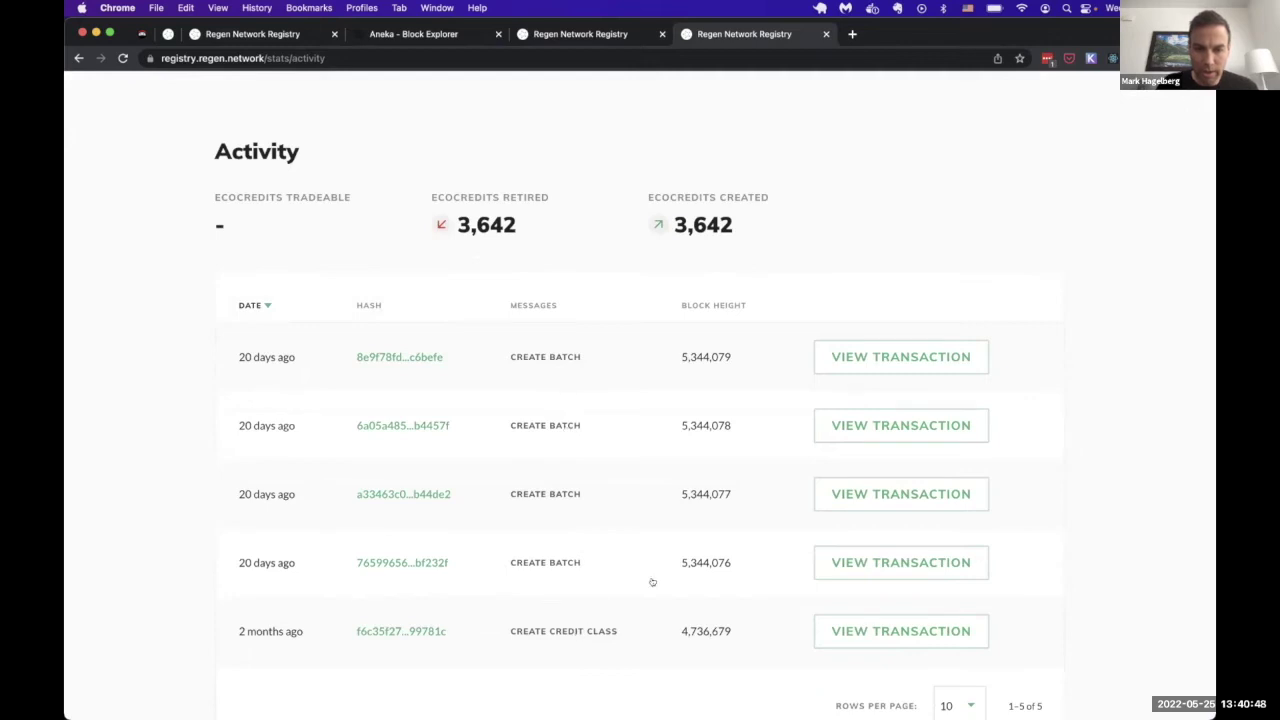
{"action": "scroll", "coordinate": [800, 600], "scroll_direction": "down", "scroll_amount": 2}
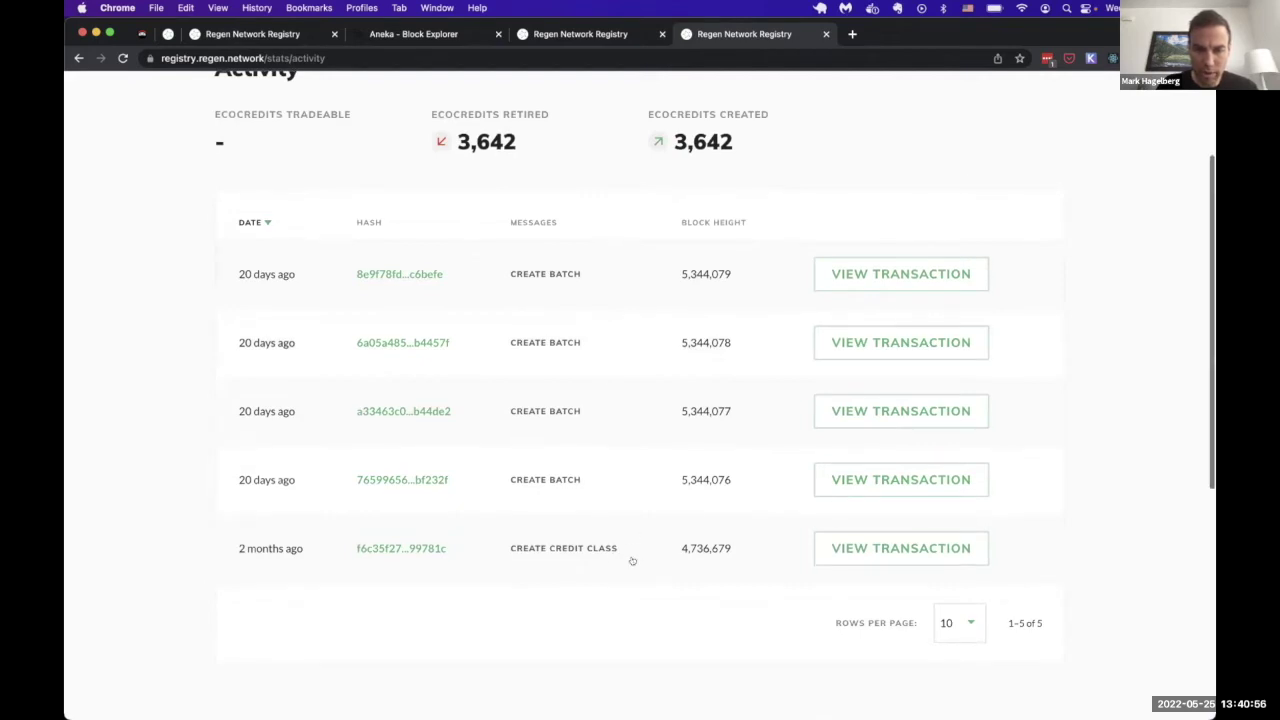
{"action": "scroll", "coordinate": [632, 561], "scroll_direction": "up", "scroll_amount": 3}
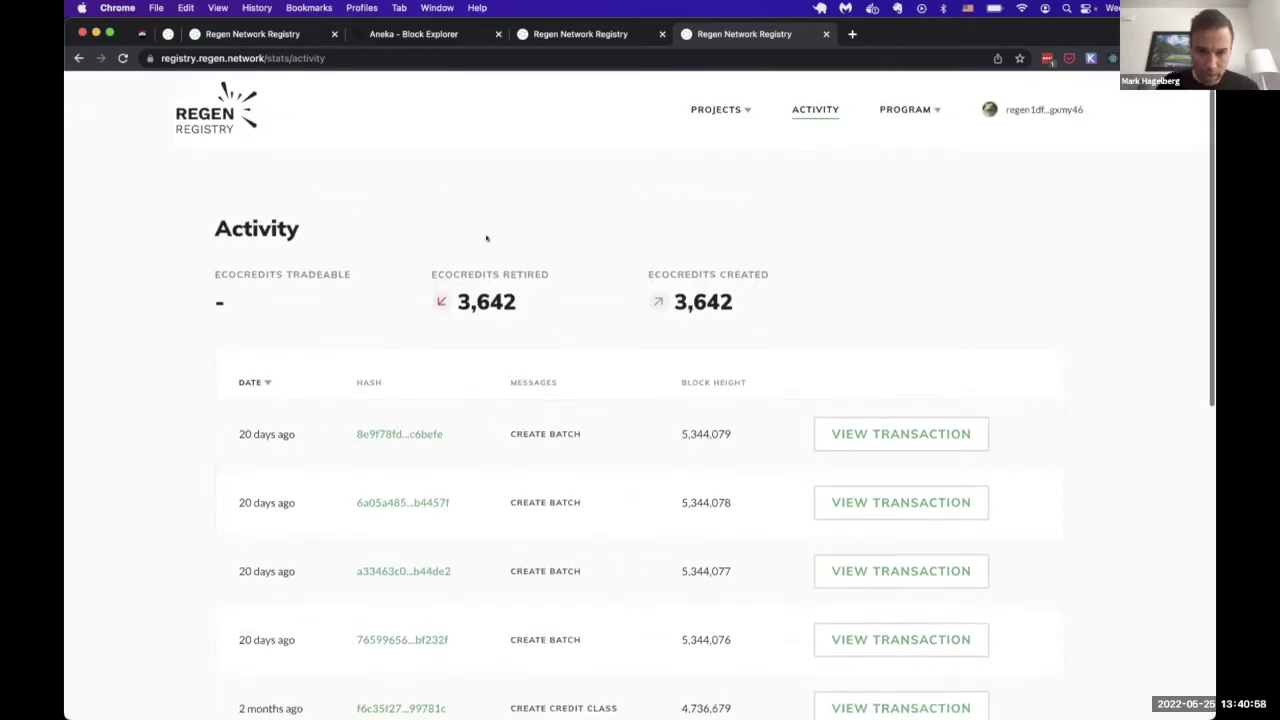
Reload the redwood preview's Activity page and review its 272,173 created ecocredits and transactions
{"action": "left_click", "coordinate": [258, 34]}
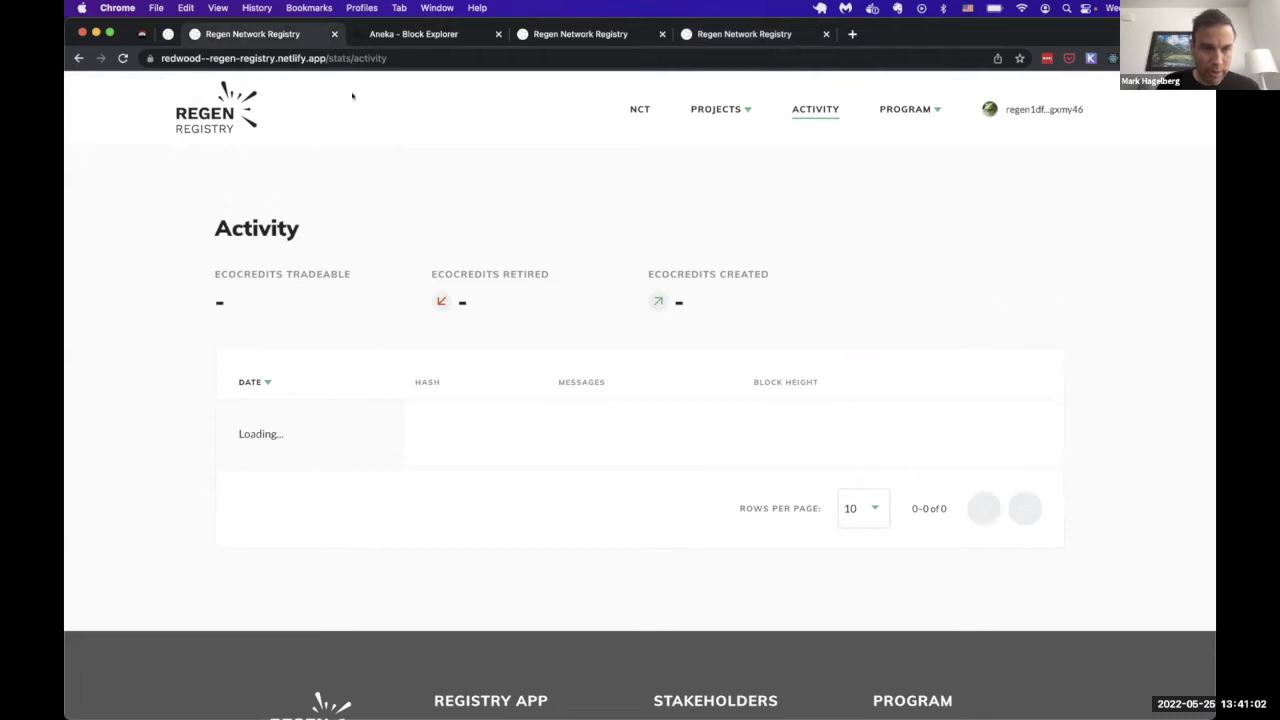
{"action": "left_click", "coordinate": [400, 59]}
{"action": "key", "text": "Return"}
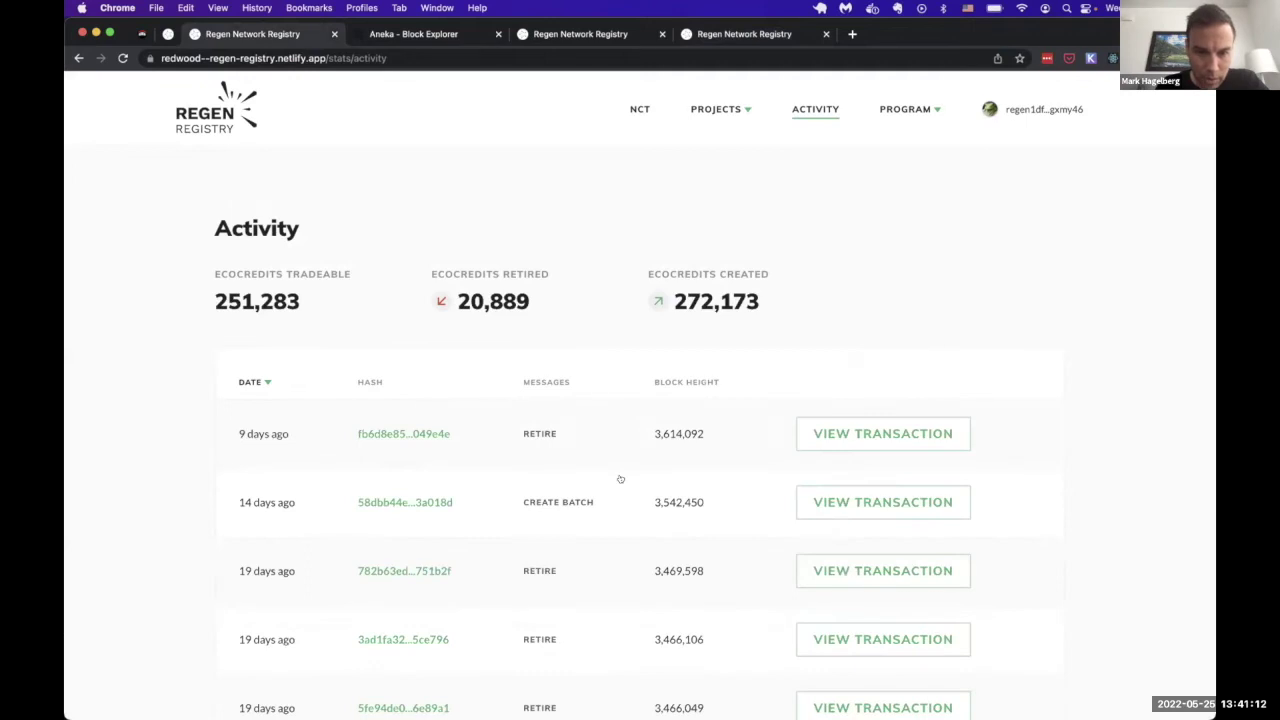
{"action": "scroll", "coordinate": [620, 477], "scroll_direction": "down", "scroll_amount": 4}
{"action": "scroll", "coordinate": [620, 477], "scroll_direction": "down", "scroll_amount": 2}
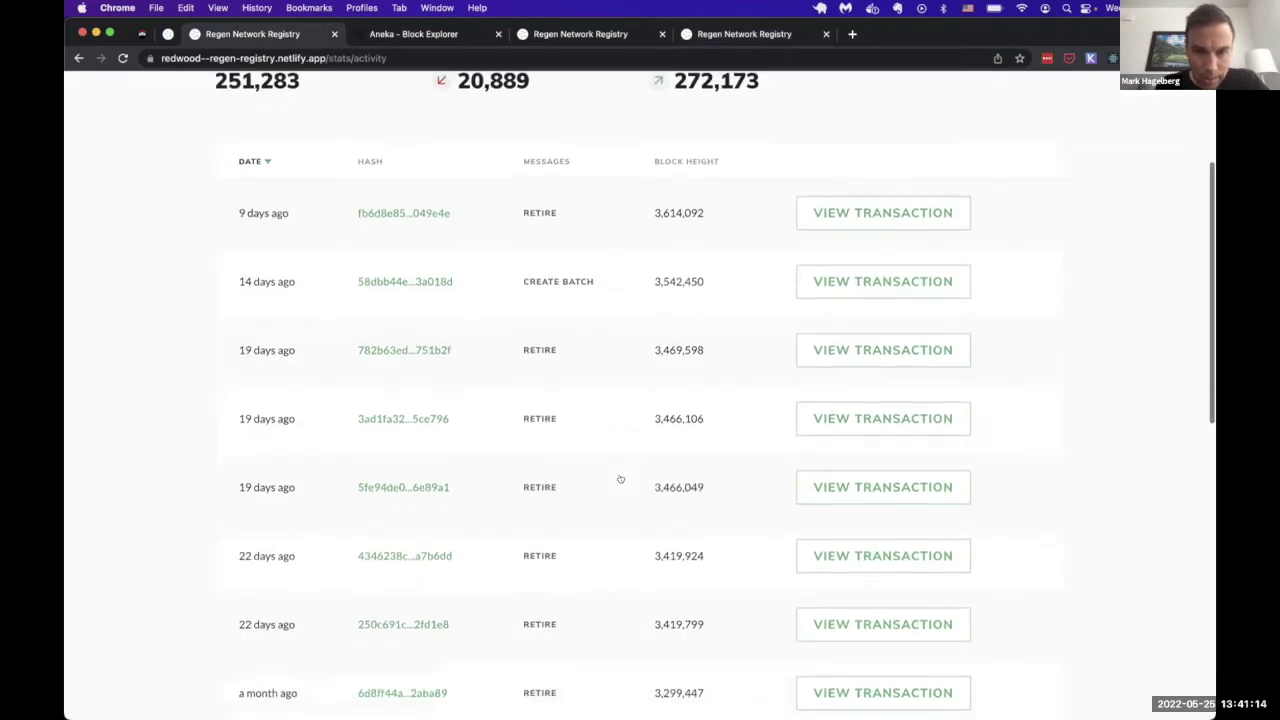
{"action": "scroll", "coordinate": [620, 480], "scroll_direction": "down", "scroll_amount": 3}
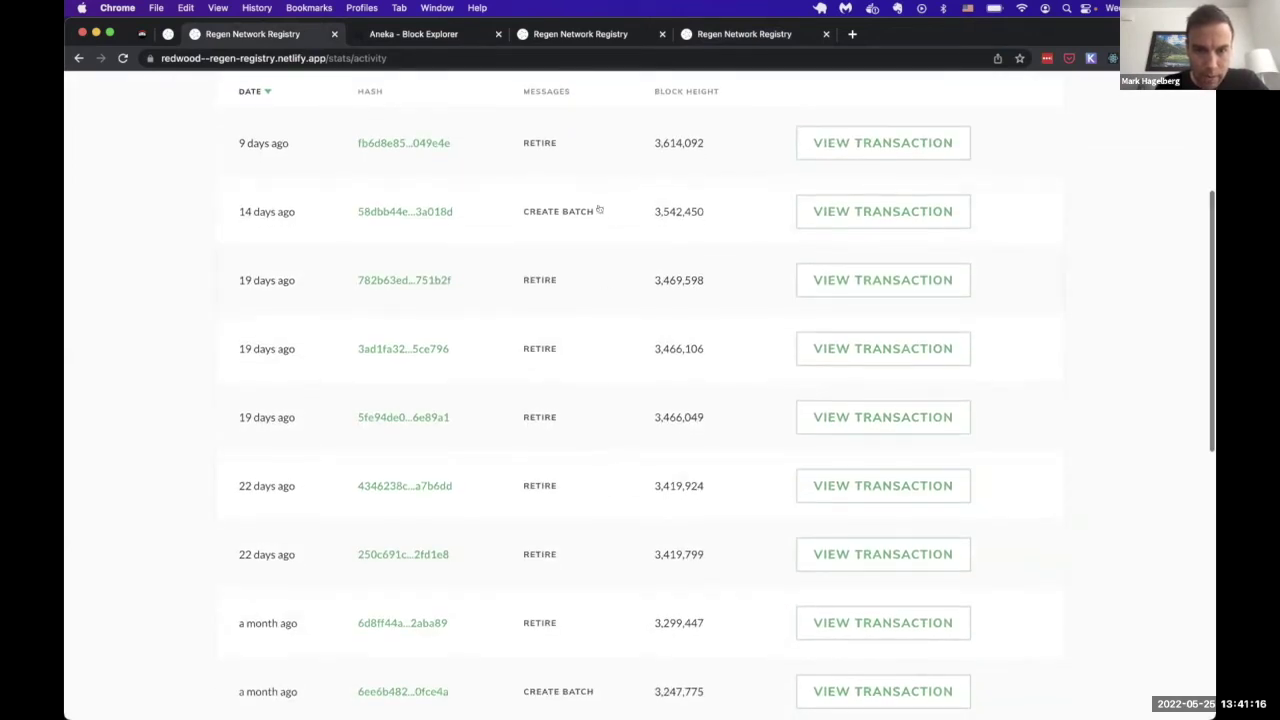
{"action": "scroll", "coordinate": [354, 209], "scroll_direction": "up", "scroll_amount": 5}
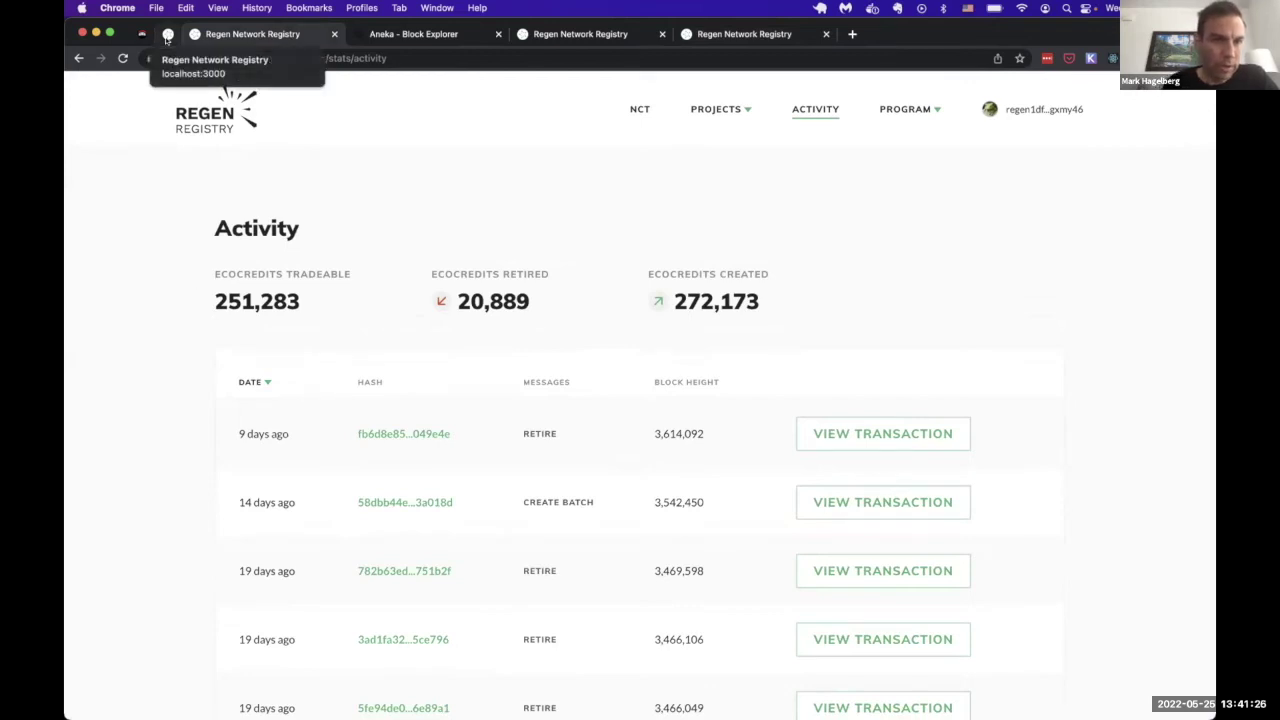
In the localhost tab with DevTools, change the URL path from stats/activity to ecocredits/create-batch
{"action": "key", "text": "super+alt+i"}
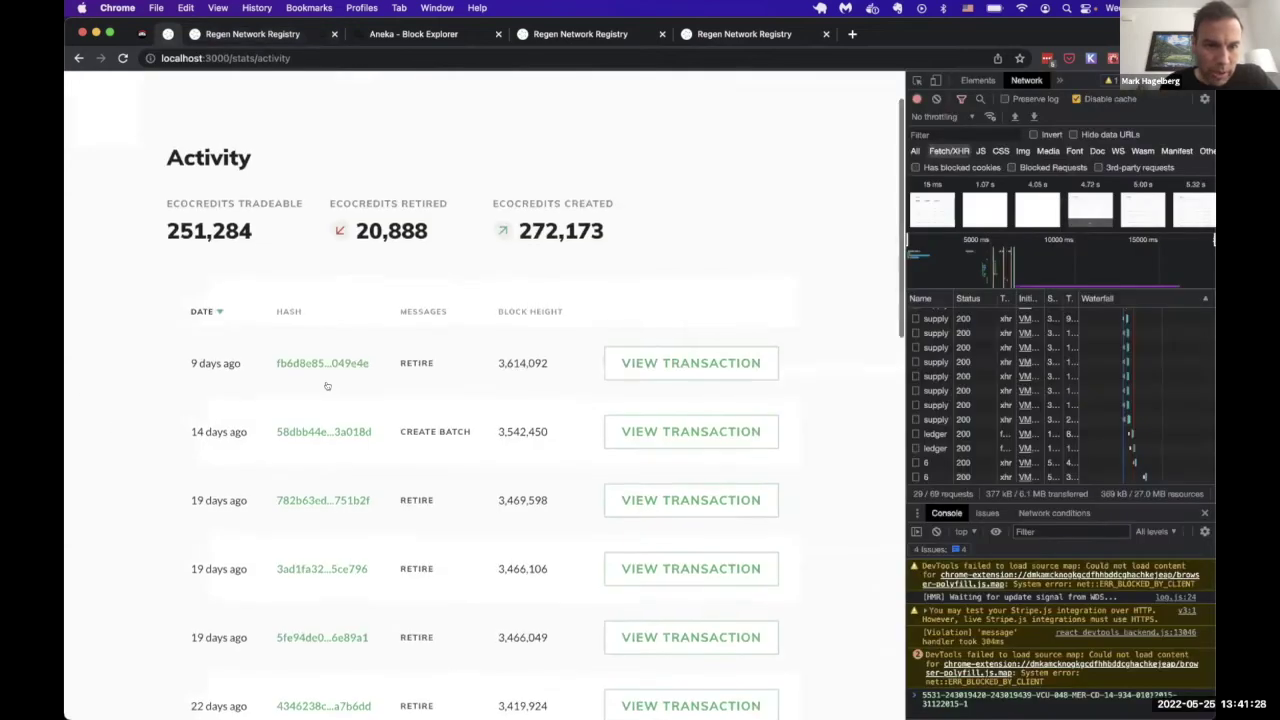
{"action": "scroll", "coordinate": [326, 386], "scroll_direction": "up", "scroll_amount": 2}
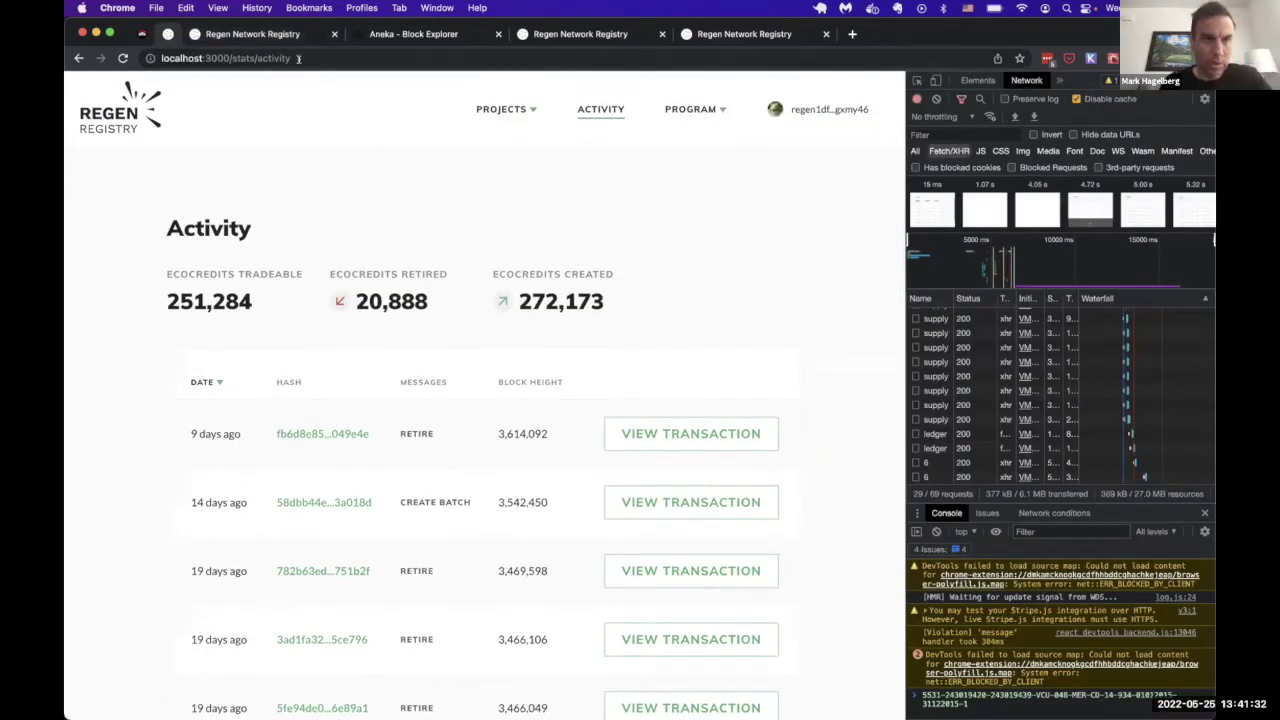
{"action": "left_click_drag", "start_coordinate": [290, 58], "coordinate": [235, 57]}
{"action": "key", "text": "BackSpace"}
{"action": "type", "text": "eco"}
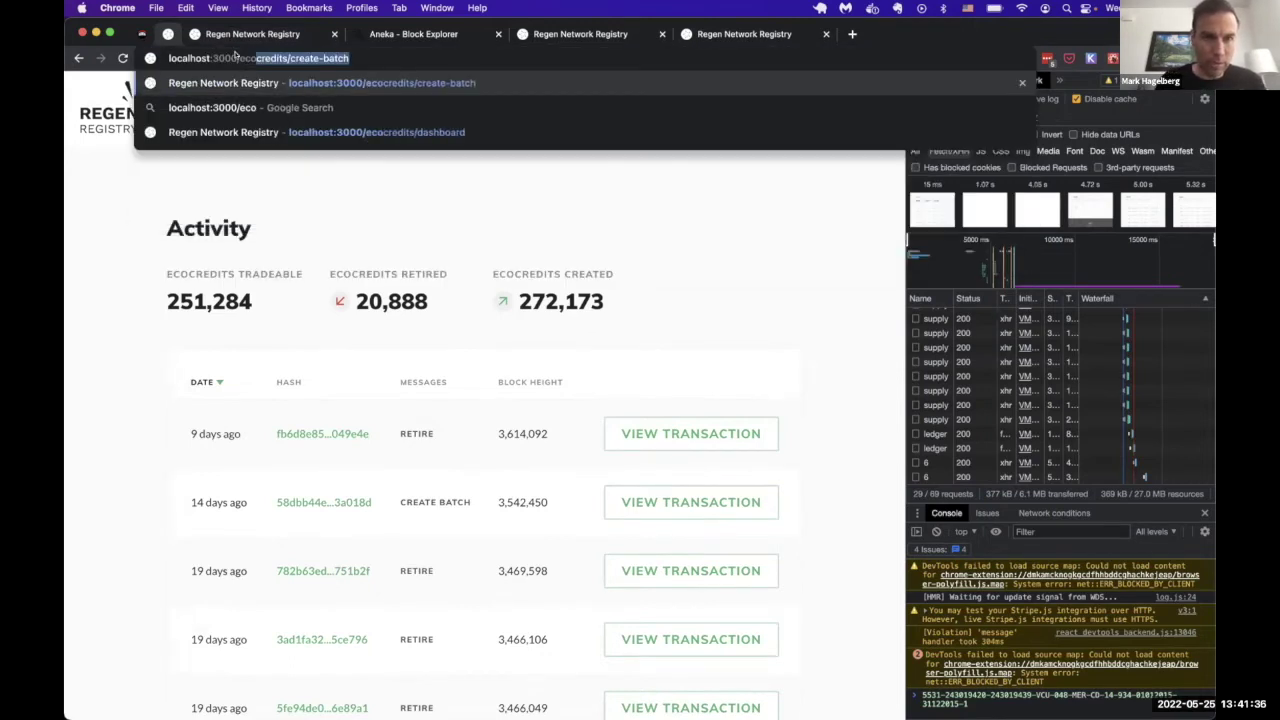
{"action": "key", "text": "Return"}
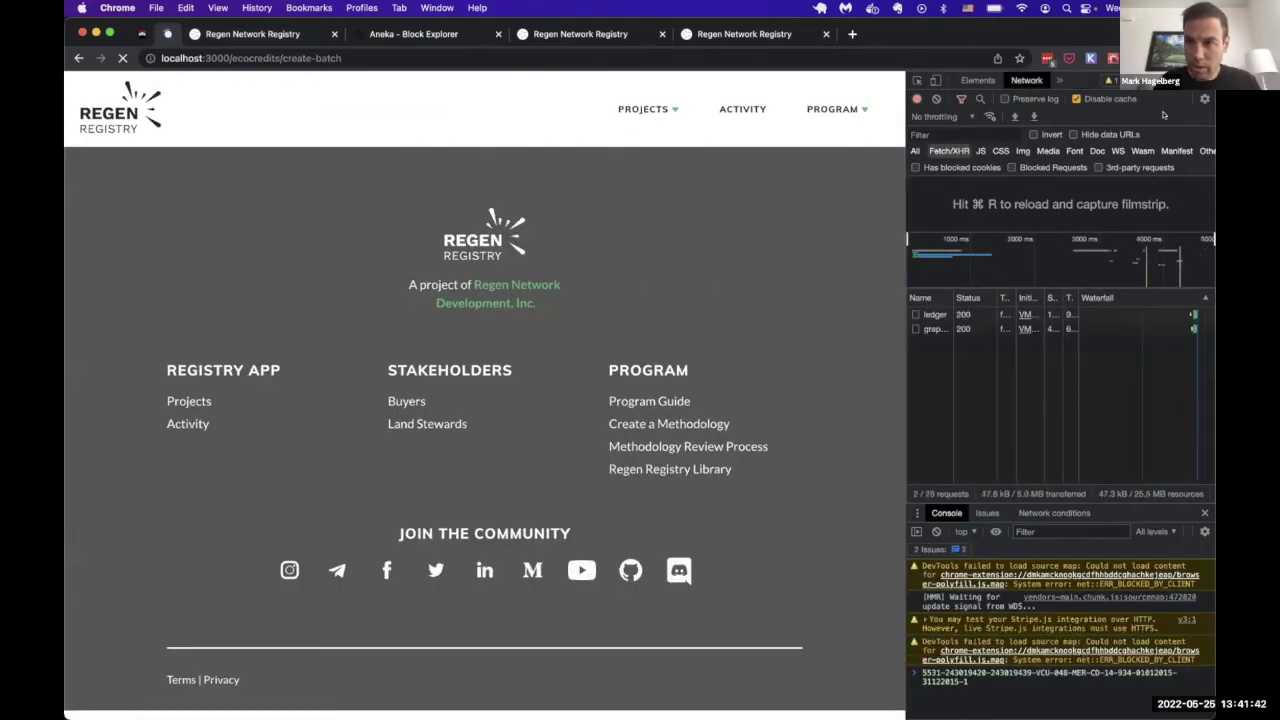
Close DevTools, look over the Create Credit Batch form, and list credit classes C01–C04
{"action": "key", "text": "super+alt+i"}
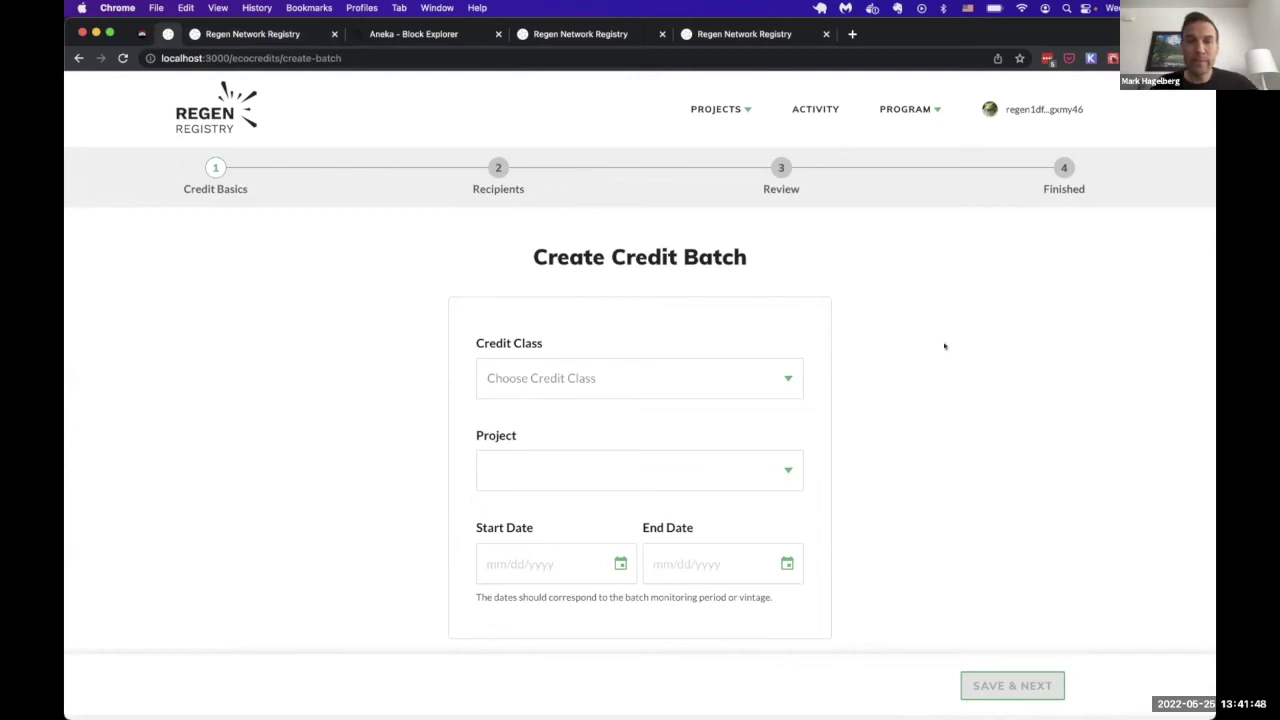
{"action": "scroll", "coordinate": [893, 457], "scroll_direction": "down", "scroll_amount": 1}
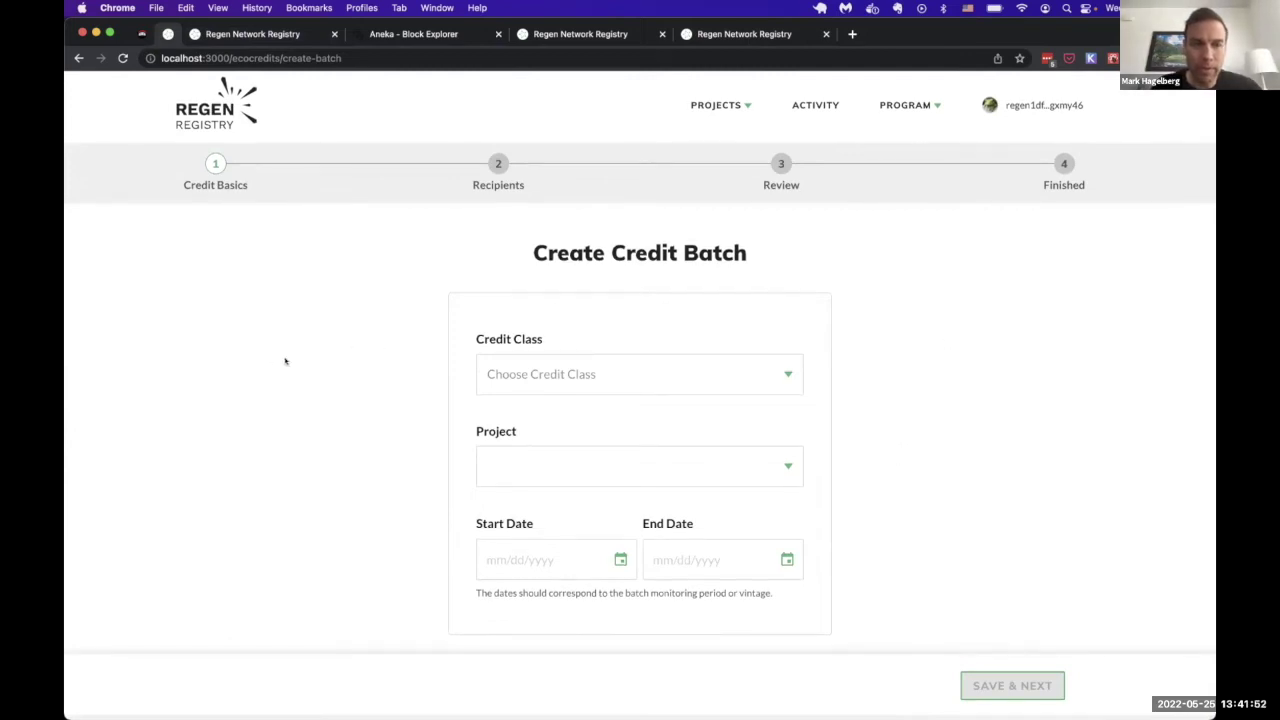
{"action": "scroll", "coordinate": [374, 359], "scroll_direction": "down", "scroll_amount": 2}
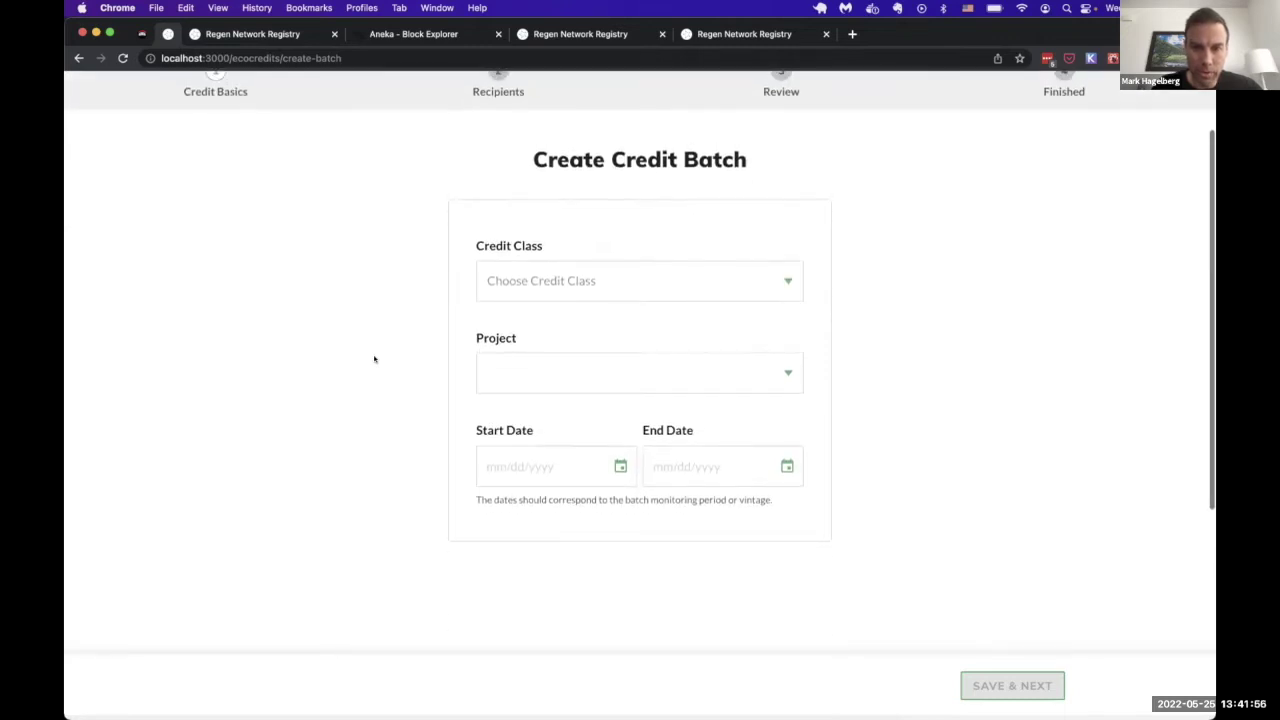
{"action": "scroll", "coordinate": [374, 359], "scroll_direction": "up", "scroll_amount": 1}
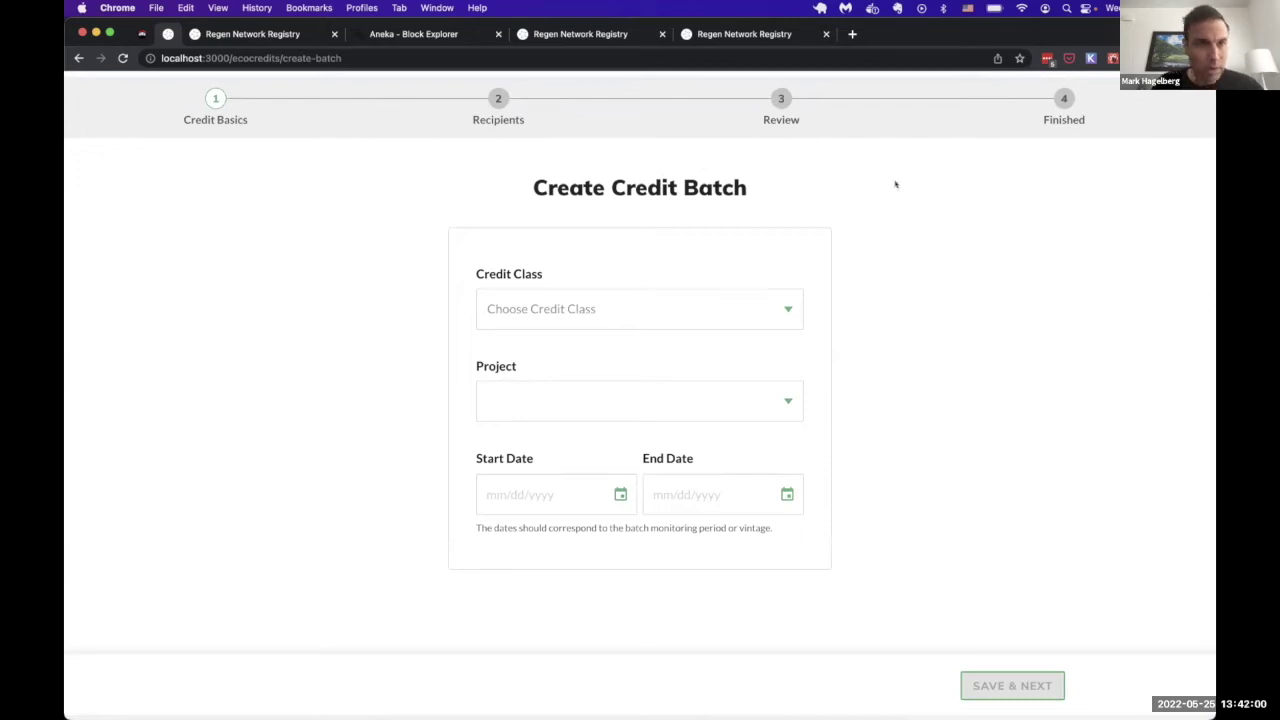
{"action": "left_click", "coordinate": [766, 314]}
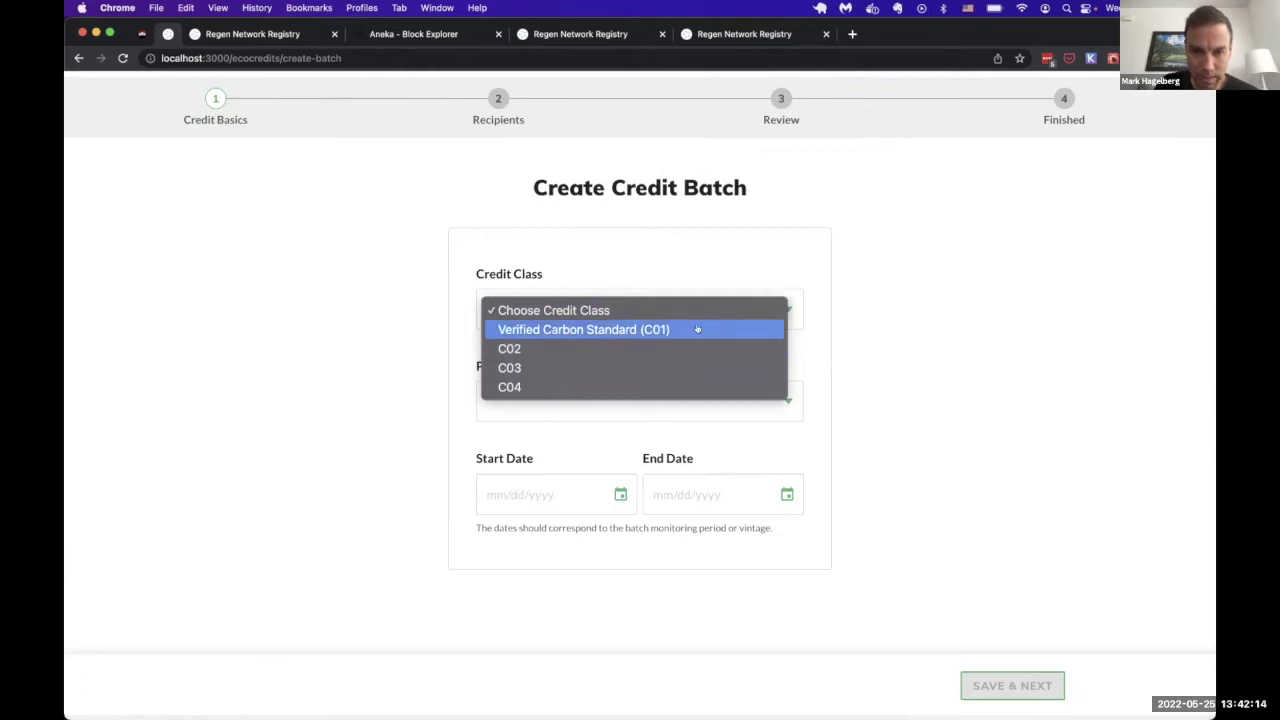
Pick Verified Carbon Standard (C01) as credit class and Mai Ndombe (934) as project
{"action": "left_click", "coordinate": [697, 329]}
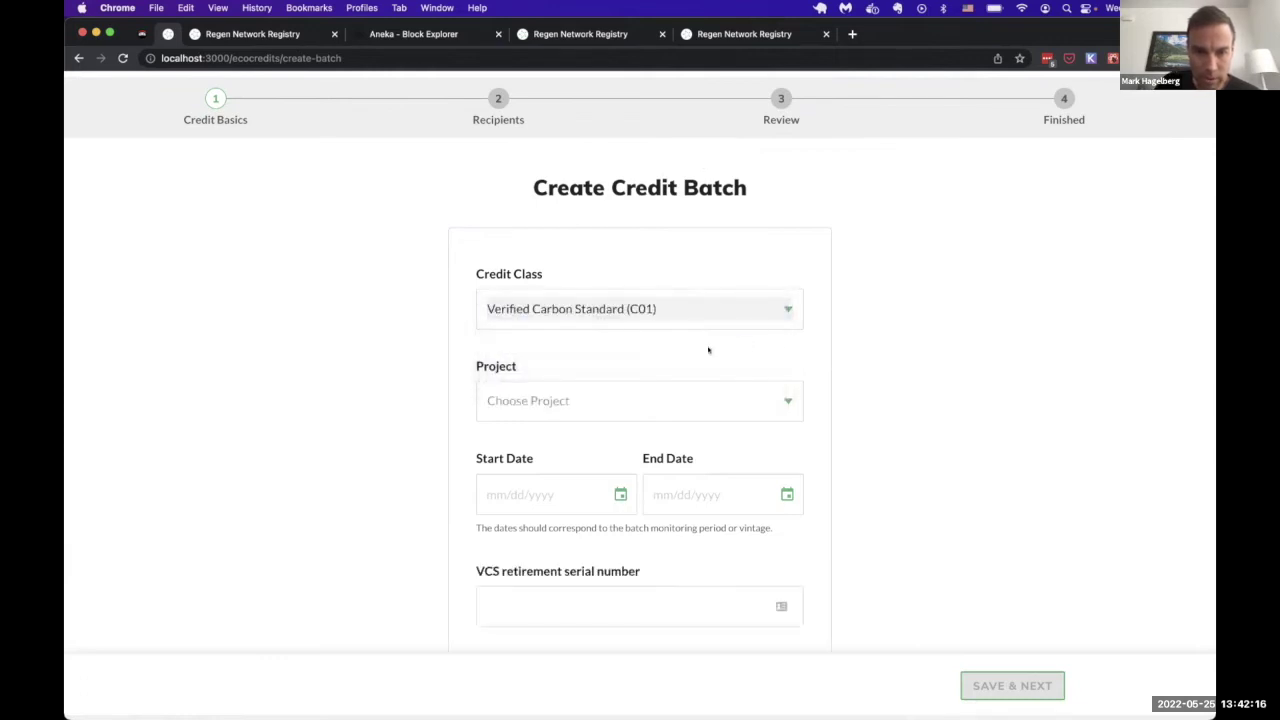
{"action": "scroll", "coordinate": [731, 366], "scroll_direction": "down", "scroll_amount": 3}
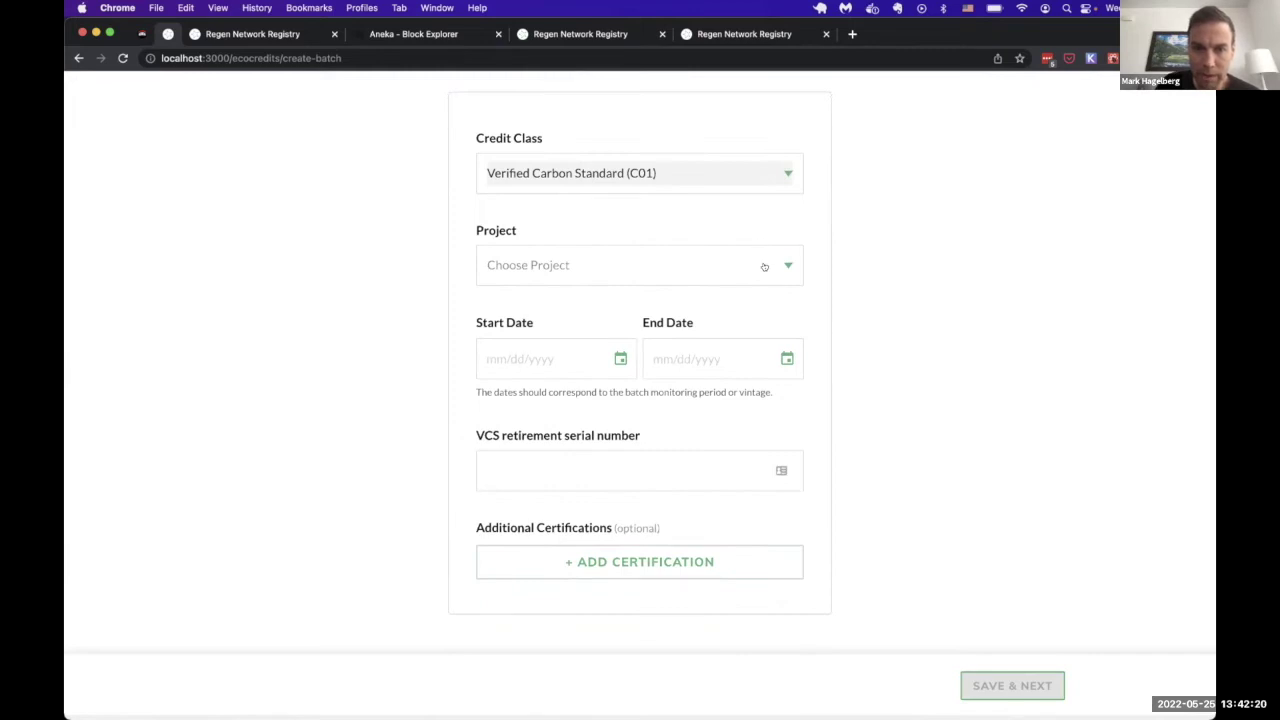
{"action": "left_click", "coordinate": [764, 266]}
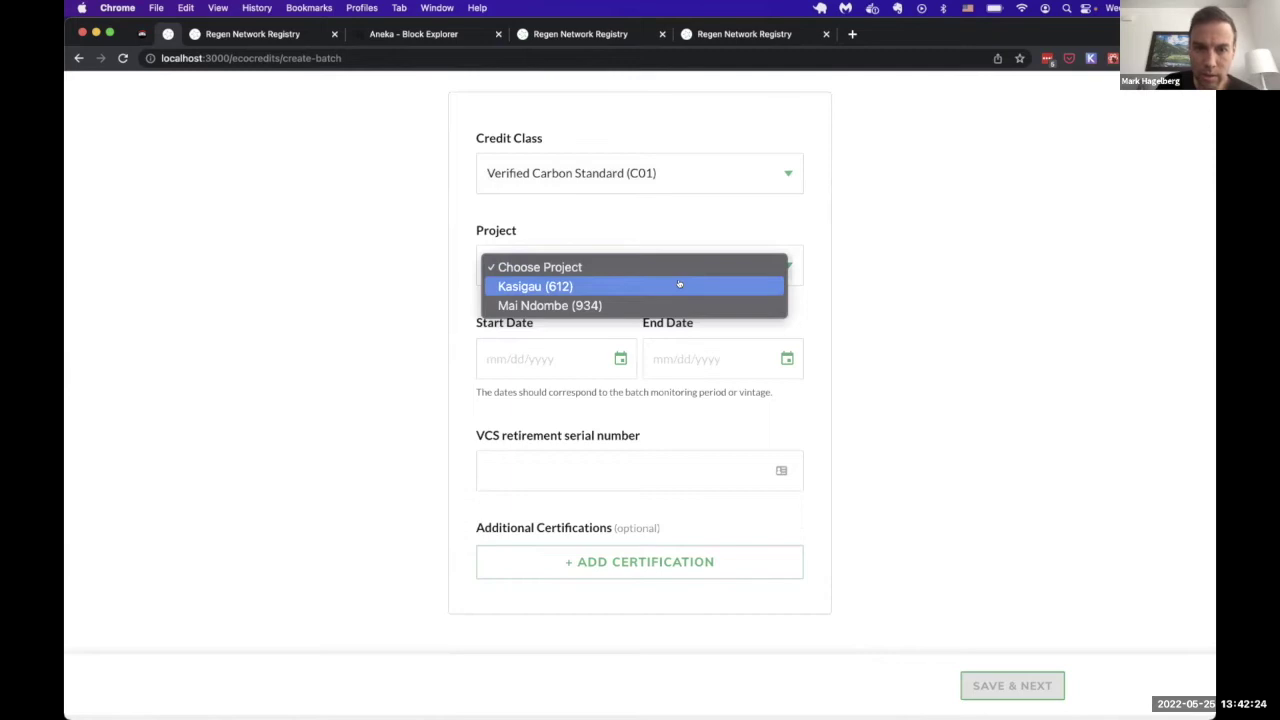
{"action": "left_click", "coordinate": [623, 306]}
{"action": "scroll", "coordinate": [630, 301], "scroll_direction": "down", "scroll_amount": 1}
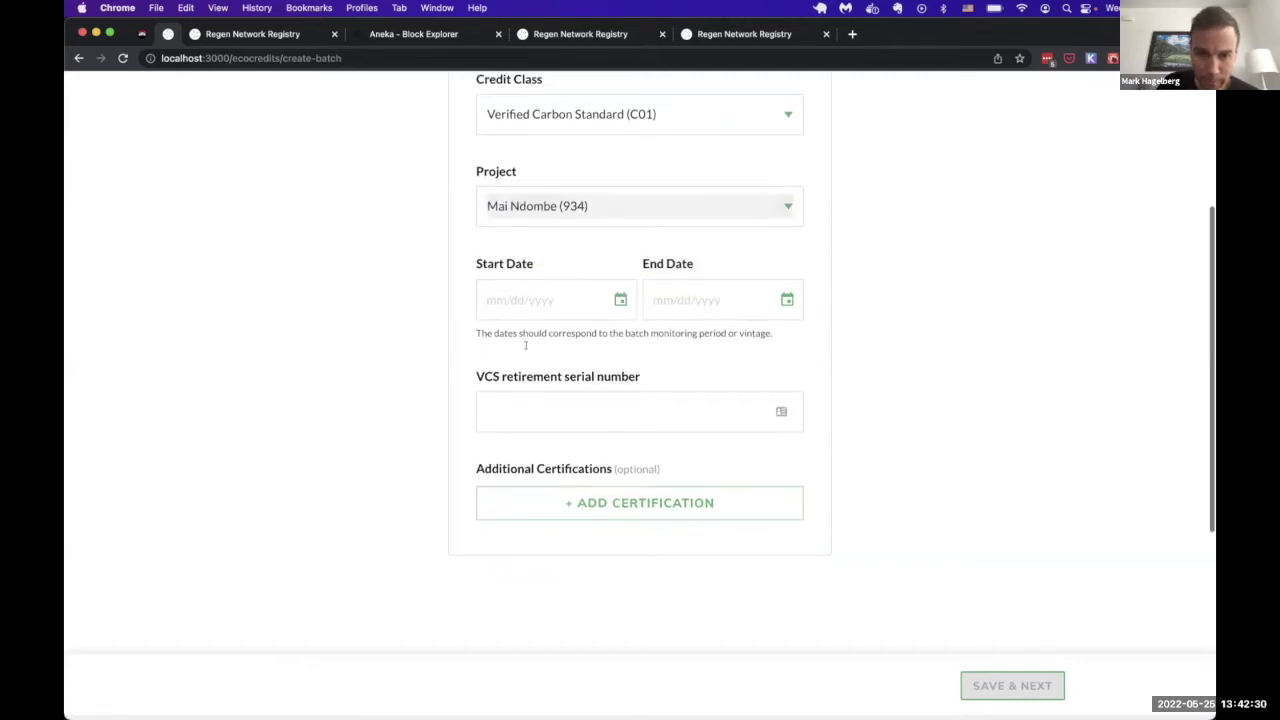
Enter Start Date 09/08/1972 and pick End Date May 19, 2021 from the calendar
{"action": "left_click", "coordinate": [560, 300]}
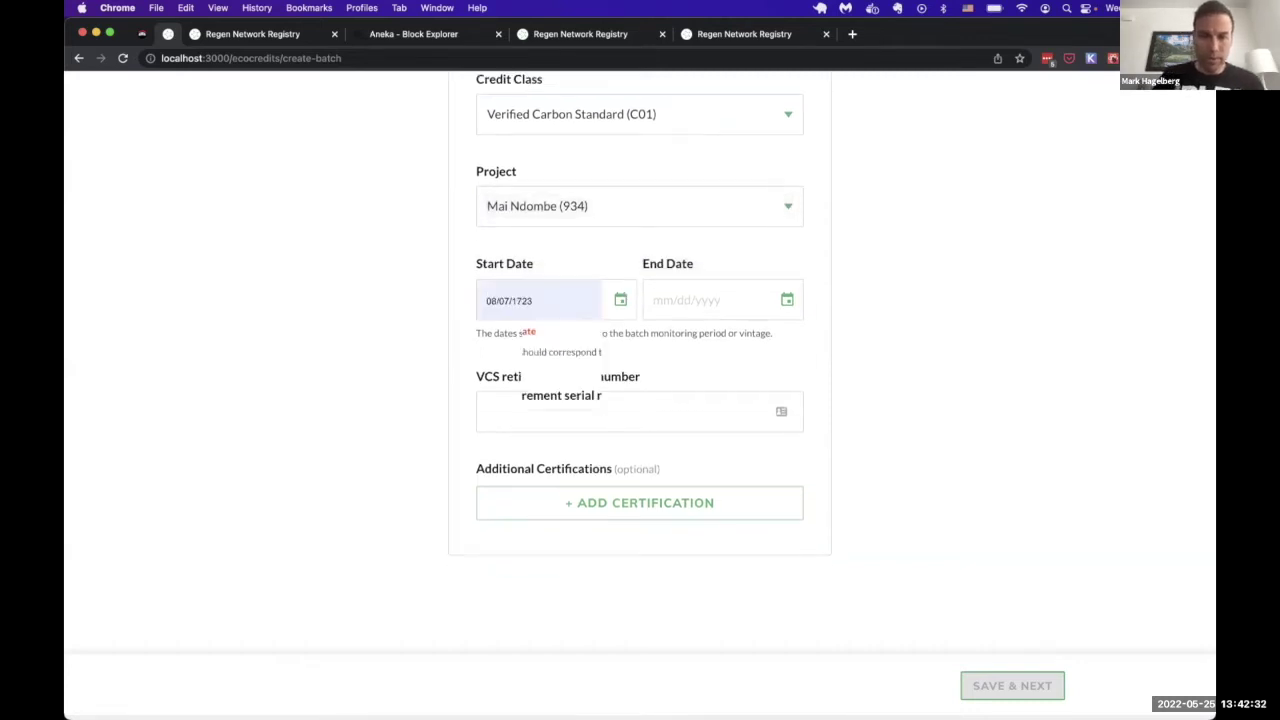
{"action": "type", "text": "09/08/"}
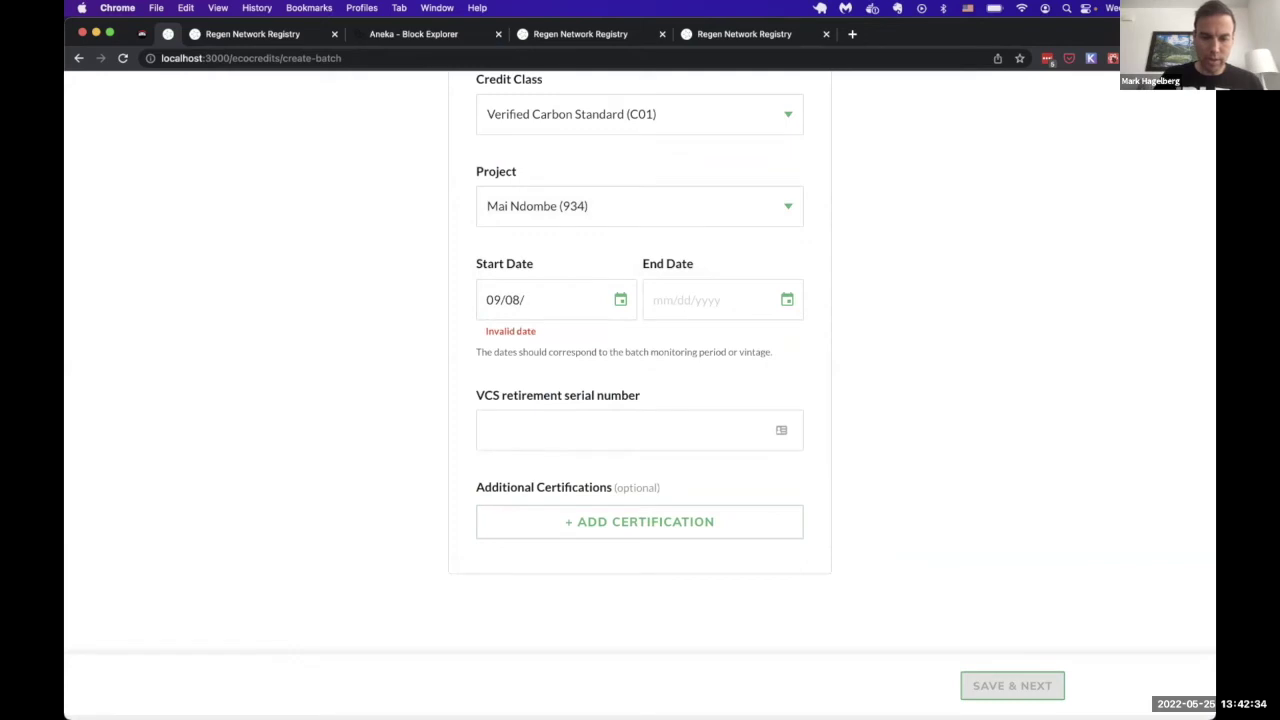
{"action": "type", "text": "1972"}
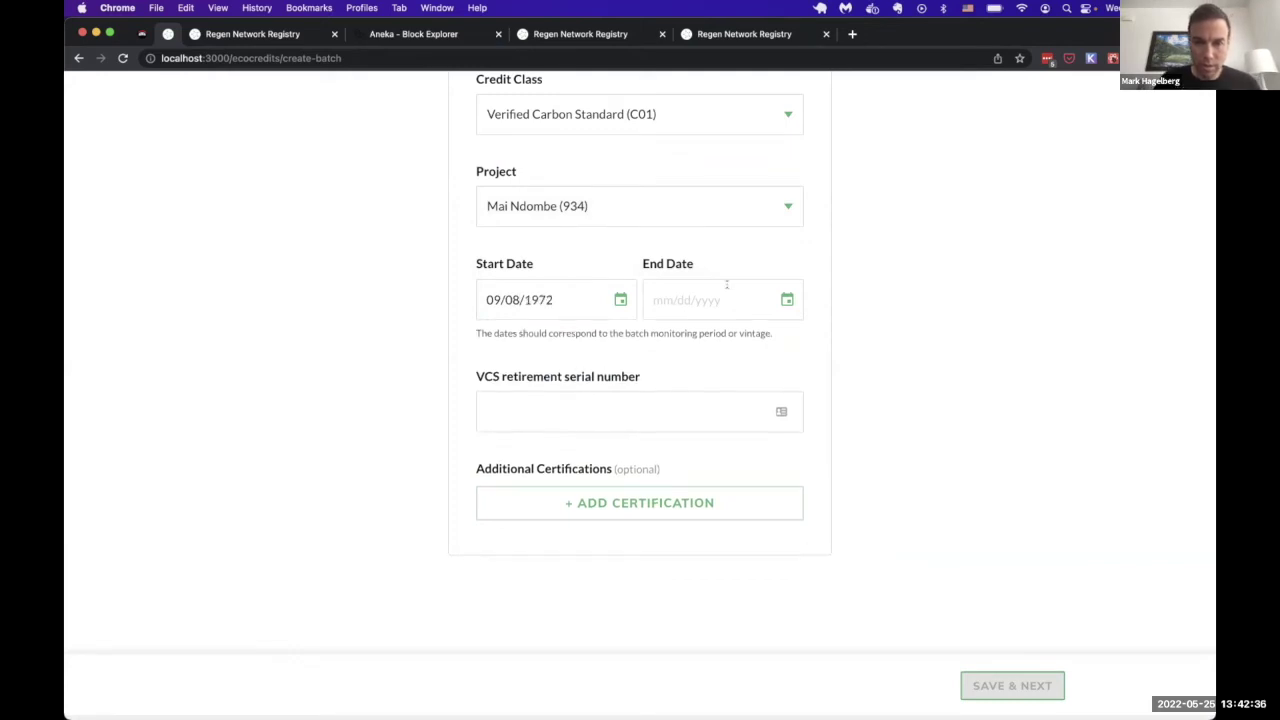
{"action": "left_click", "coordinate": [787, 299]}
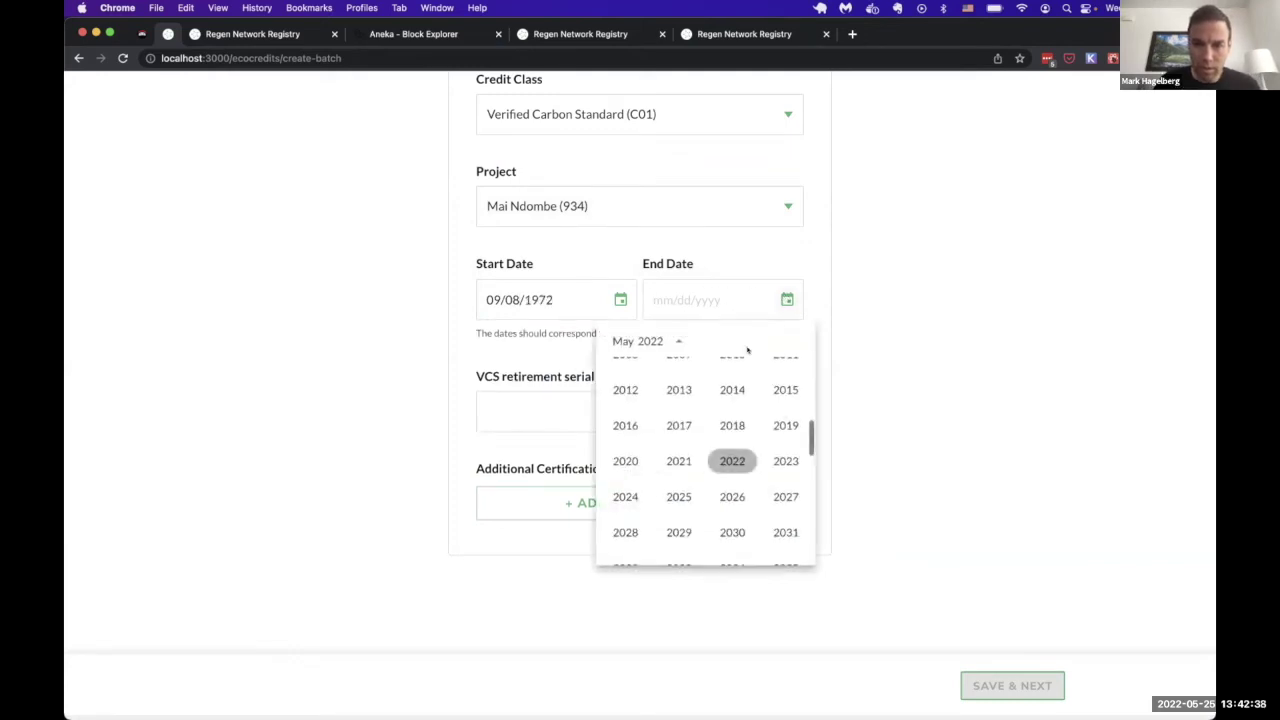
{"action": "left_click", "coordinate": [677, 462]}
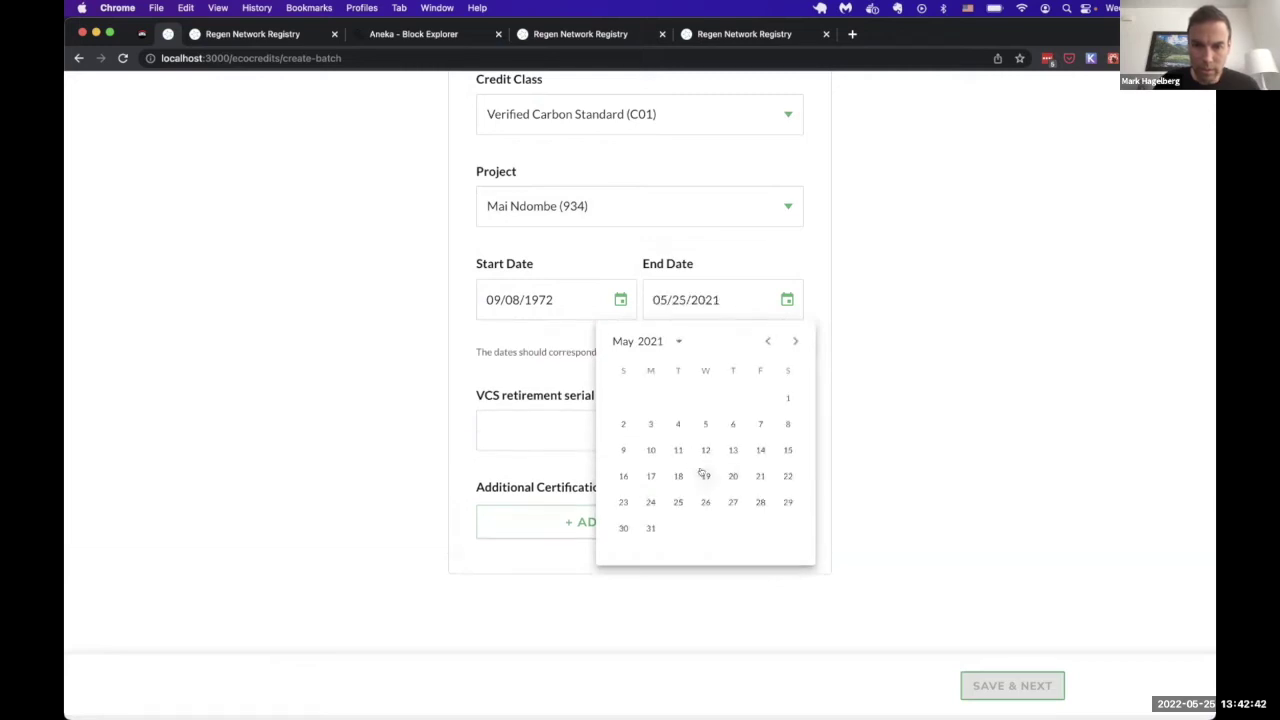
{"action": "left_click", "coordinate": [703, 474]}
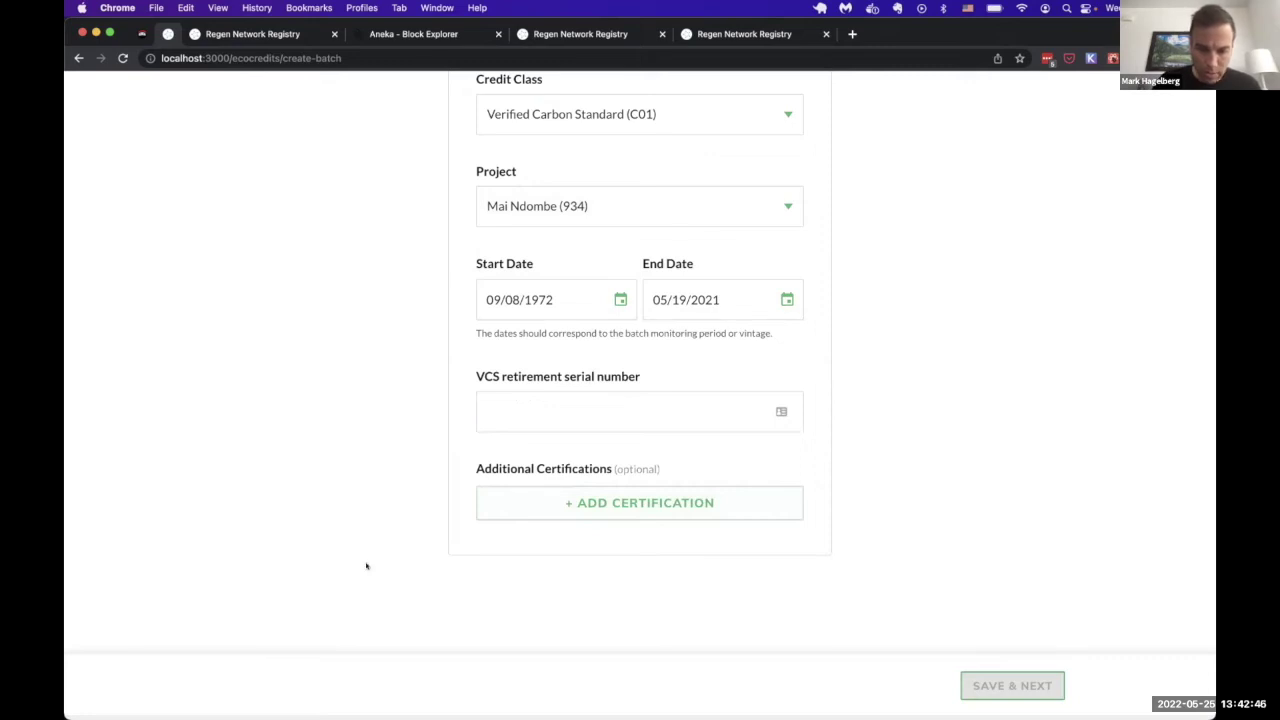
{"action": "left_click", "coordinate": [519, 423]}
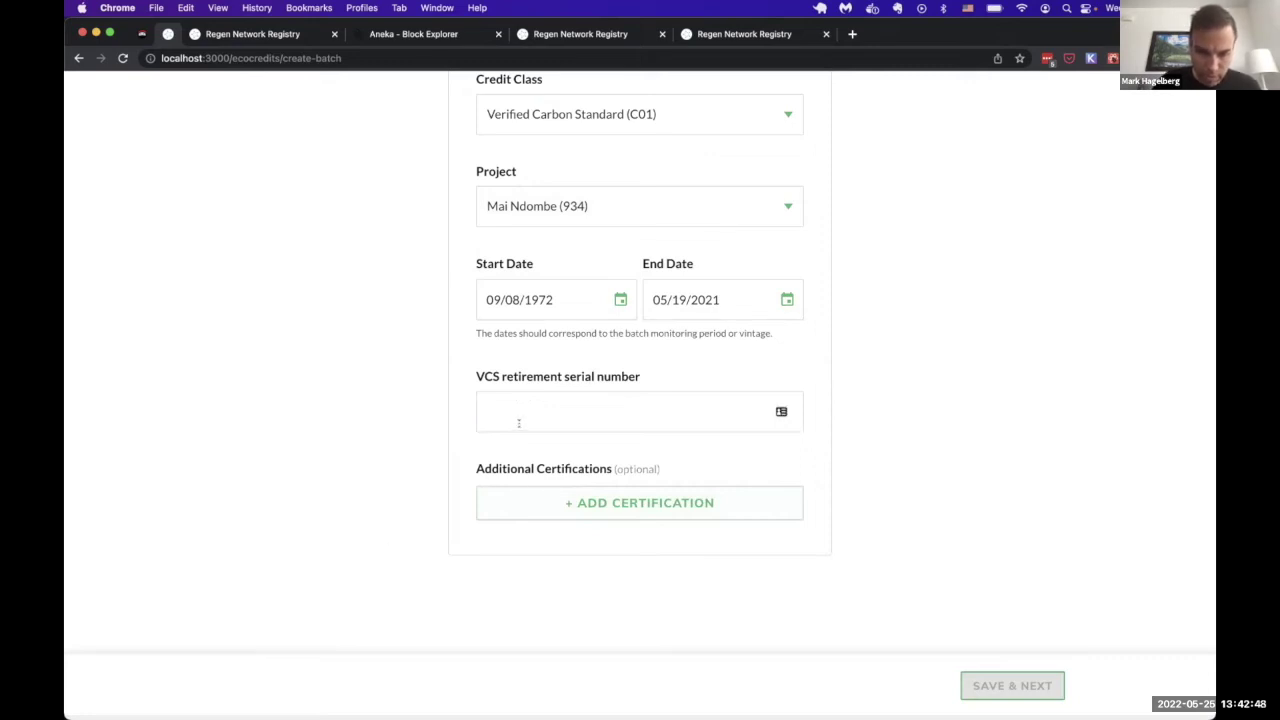
{"action": "key", "text": "super+v"}
{"action": "key", "text": "super+z"}
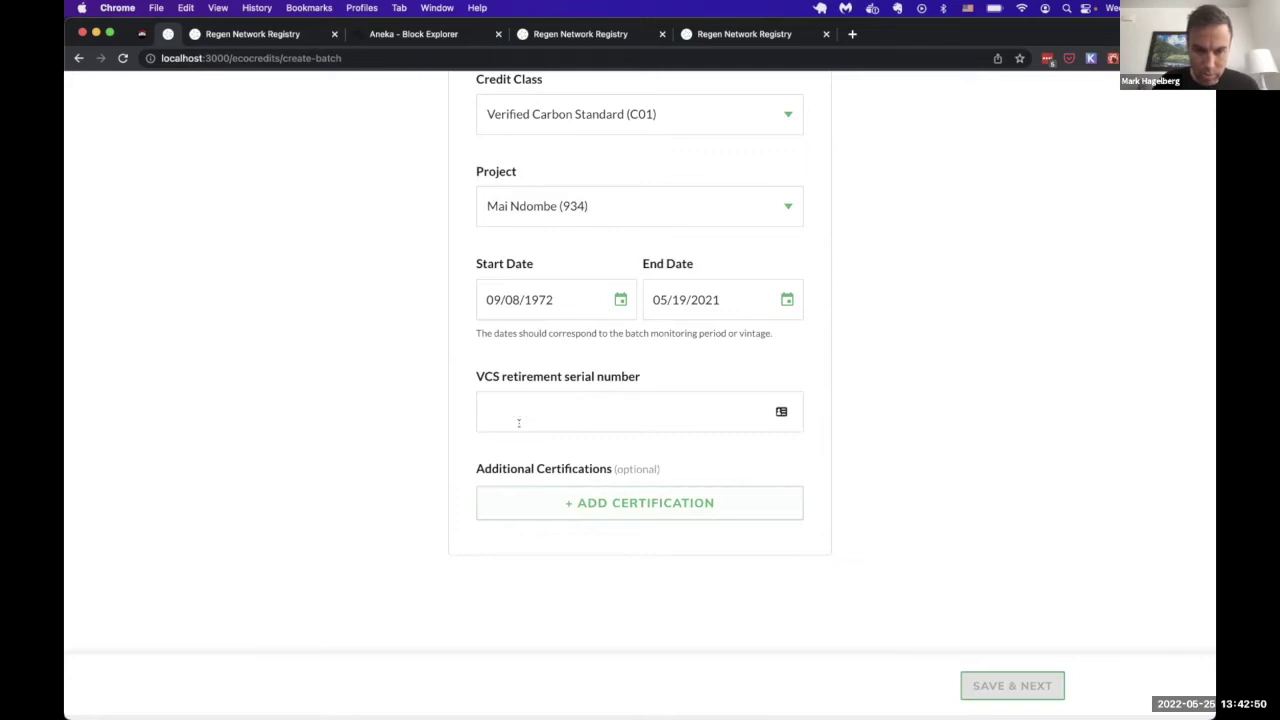
{"action": "key", "text": "super+alt+i"}
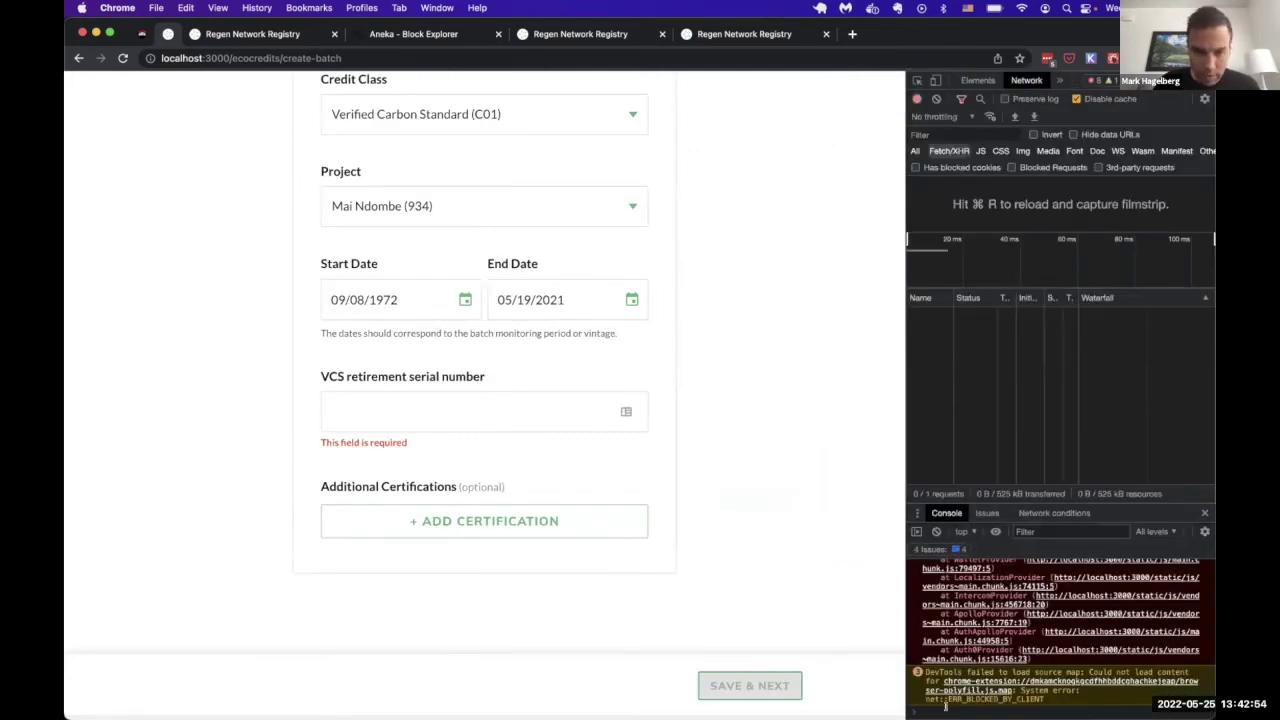
{"action": "key", "text": "super+v"}
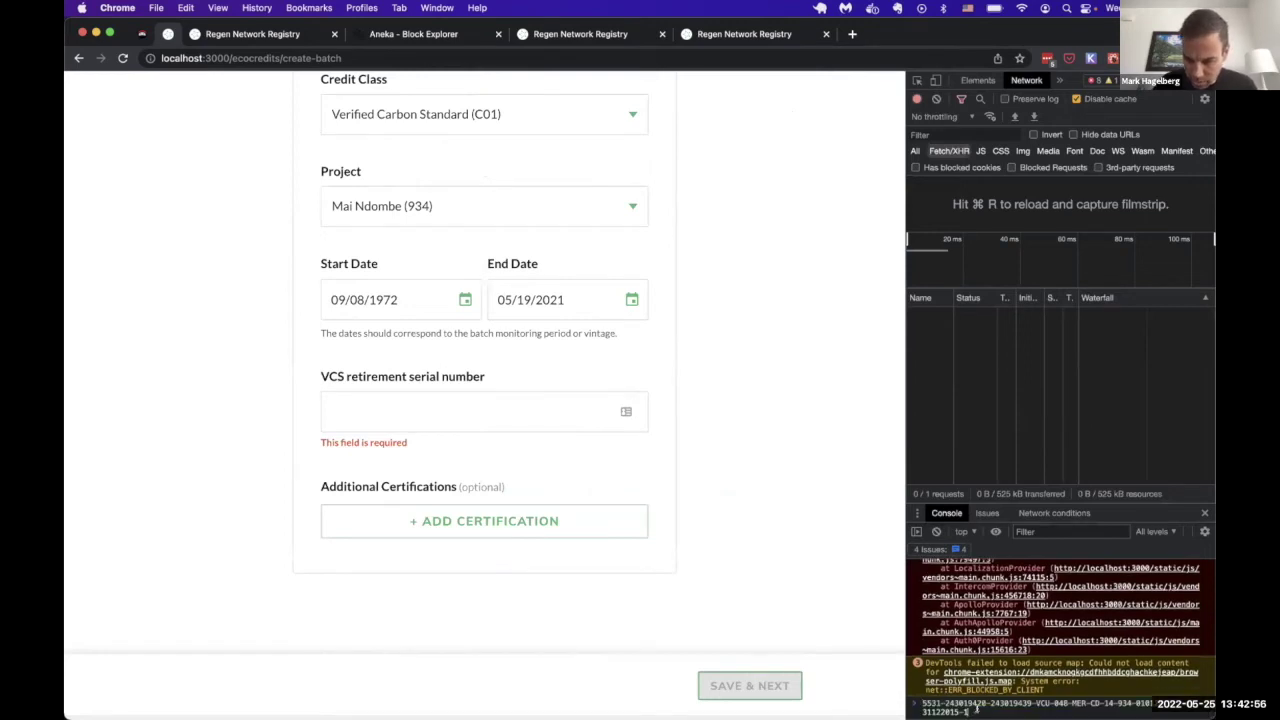
{"action": "left_click_drag", "start_coordinate": [978, 711], "coordinate": [900, 700]}
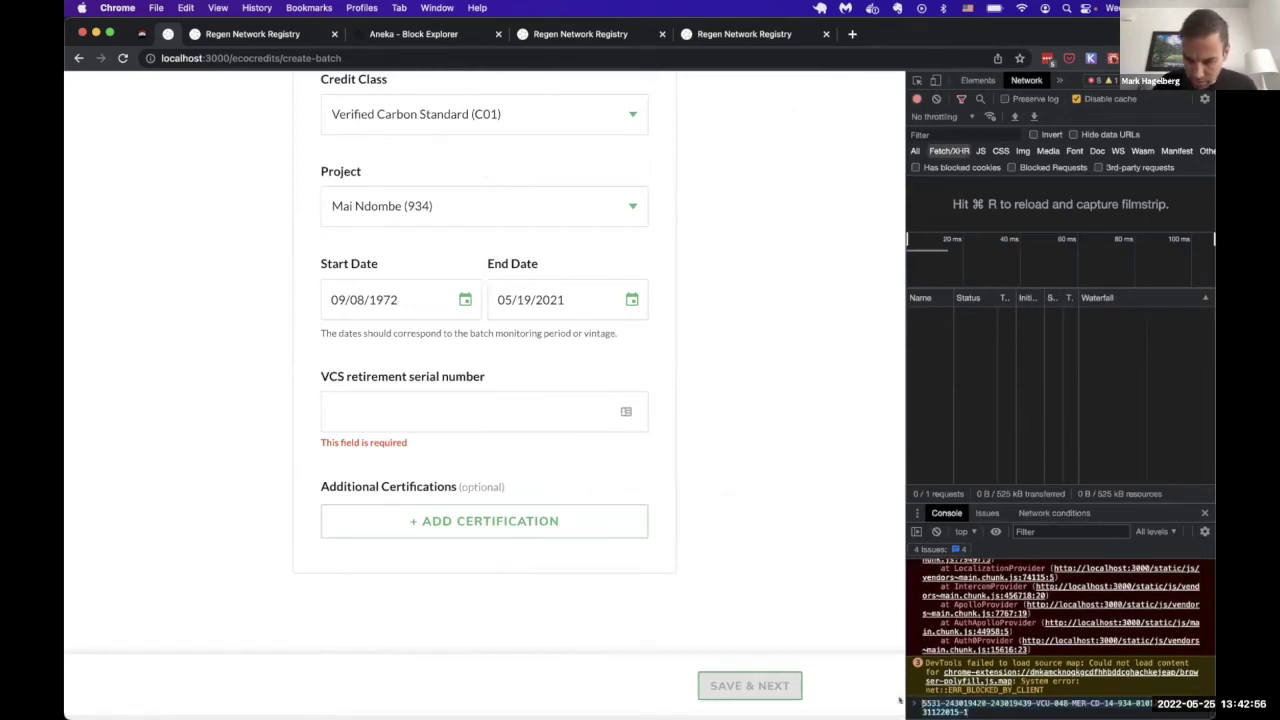
{"action": "left_click", "coordinate": [486, 412]}
{"action": "key", "text": "super+v"}
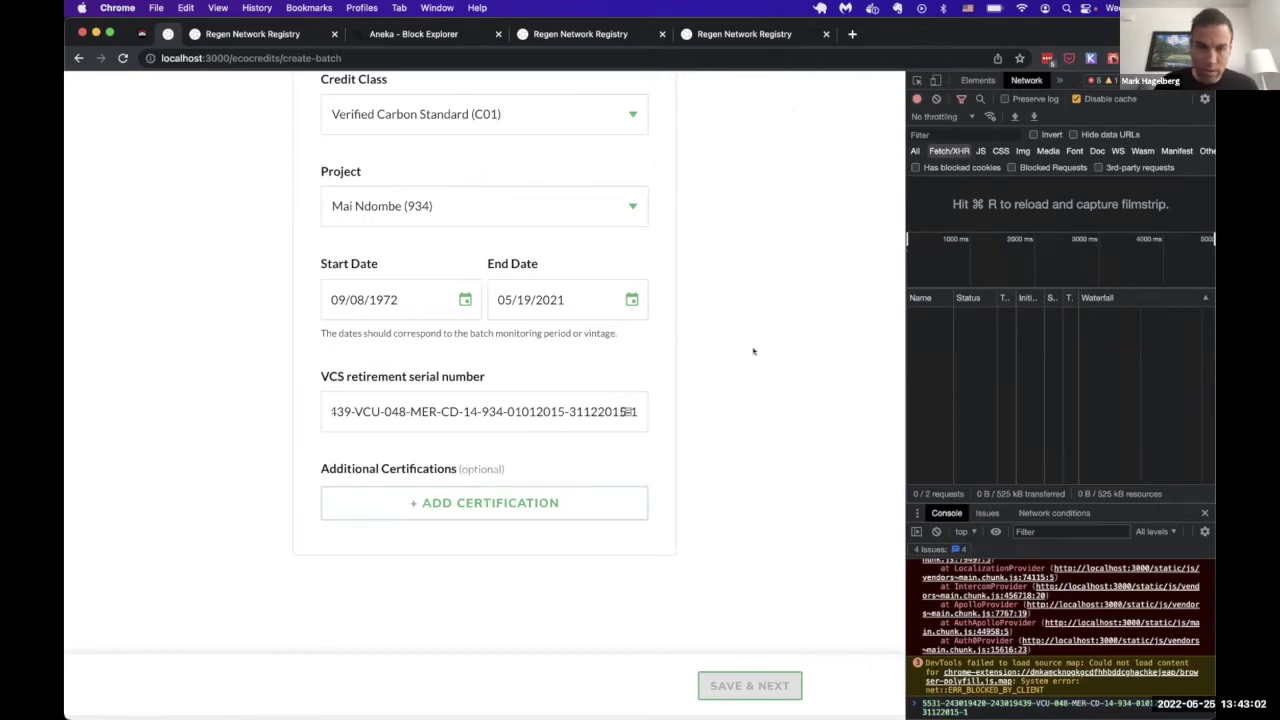
{"action": "key", "text": "super+alt+i"}
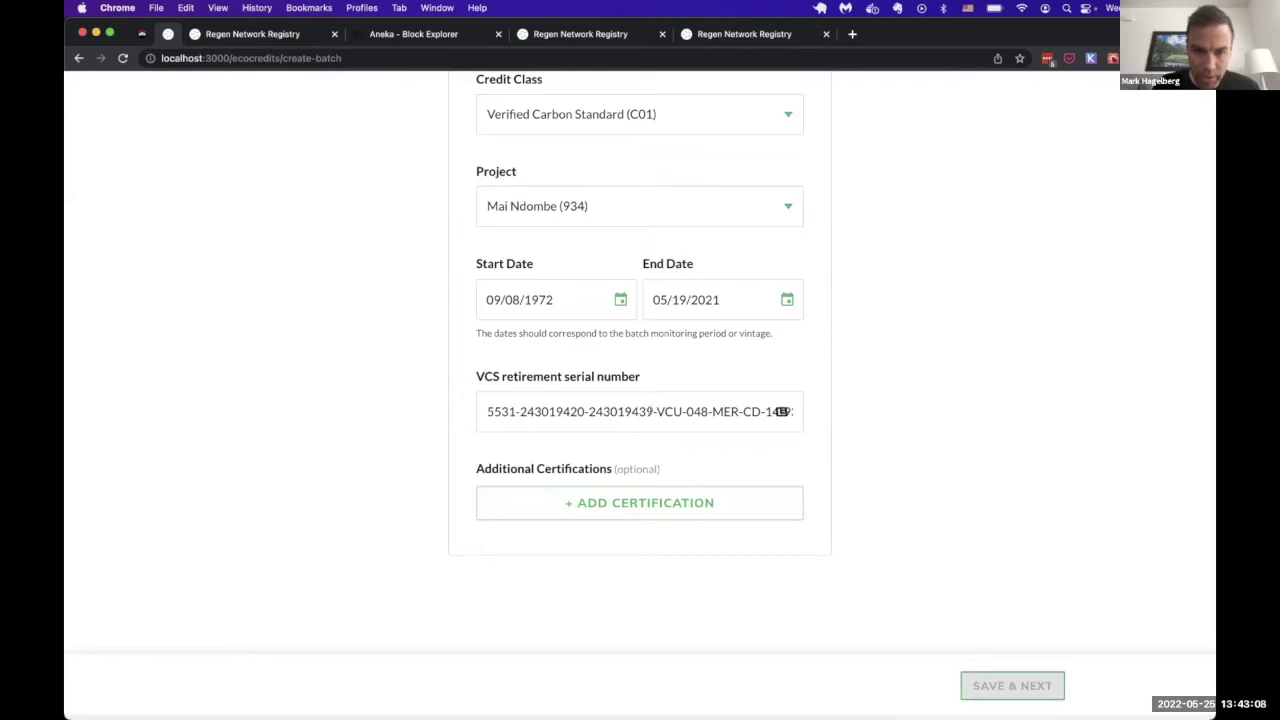
Test serial validation by deleting and retyping 'CU' in the serial's VCU part
{"action": "left_click", "coordinate": [681, 411]}
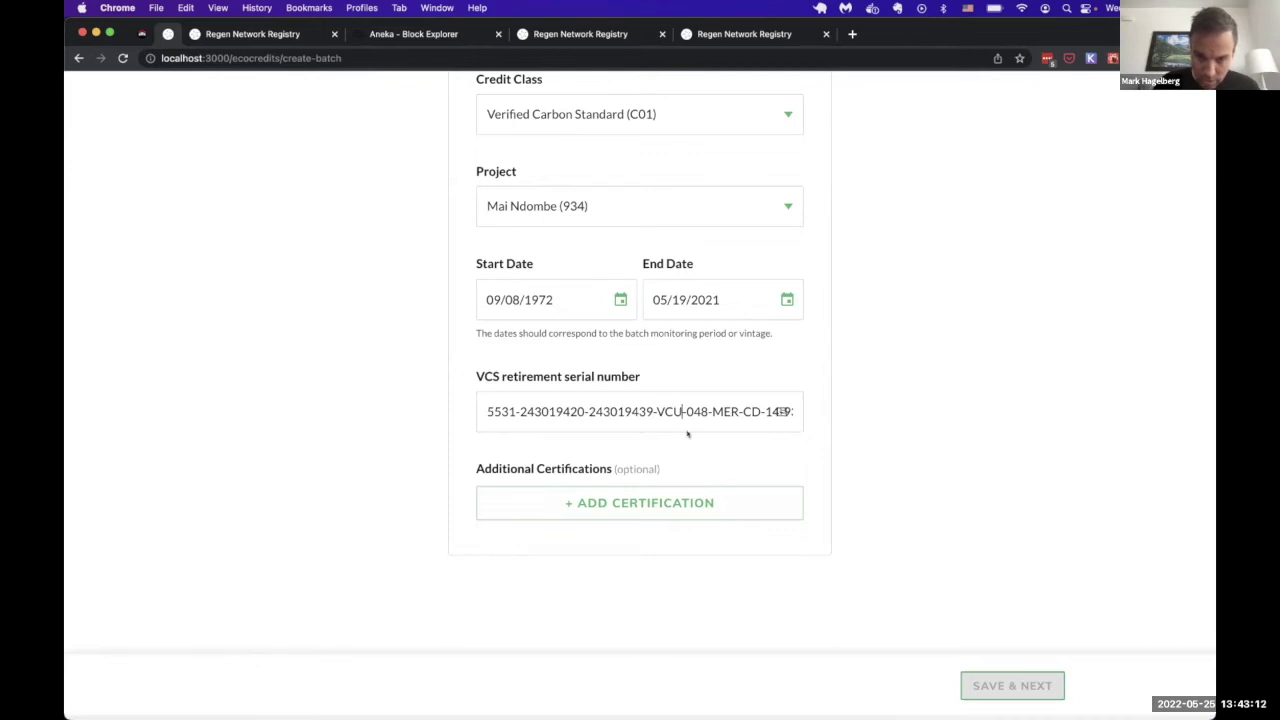
{"action": "key", "text": "BackSpace"}
{"action": "key", "text": "BackSpace"}
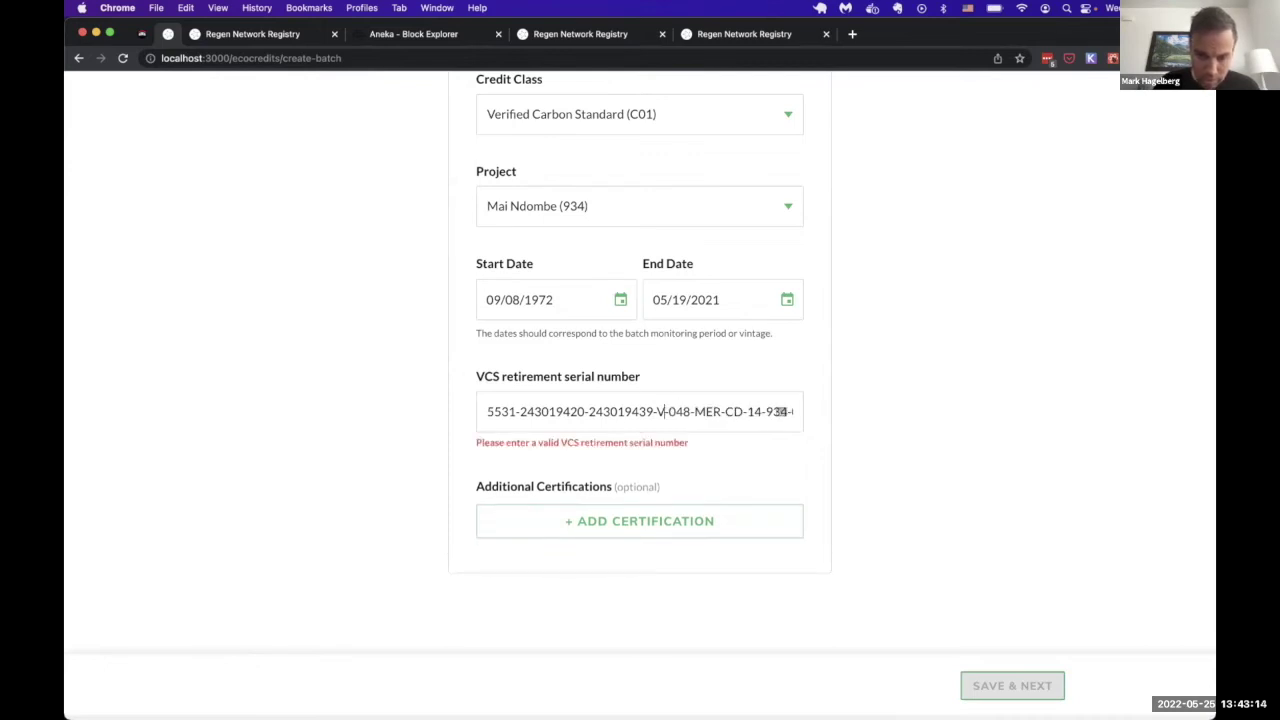
{"action": "type", "text": "CU"}
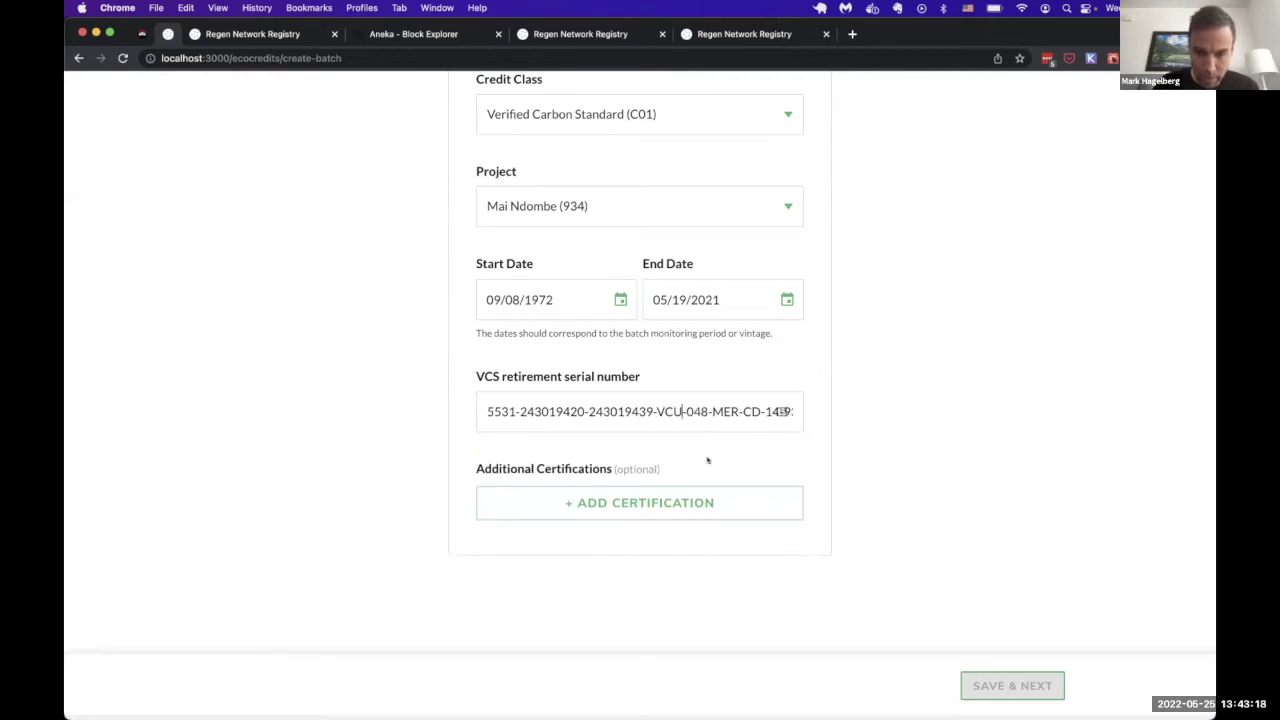
{"action": "scroll", "coordinate": [750, 433], "scroll_direction": "down", "scroll_amount": 1}
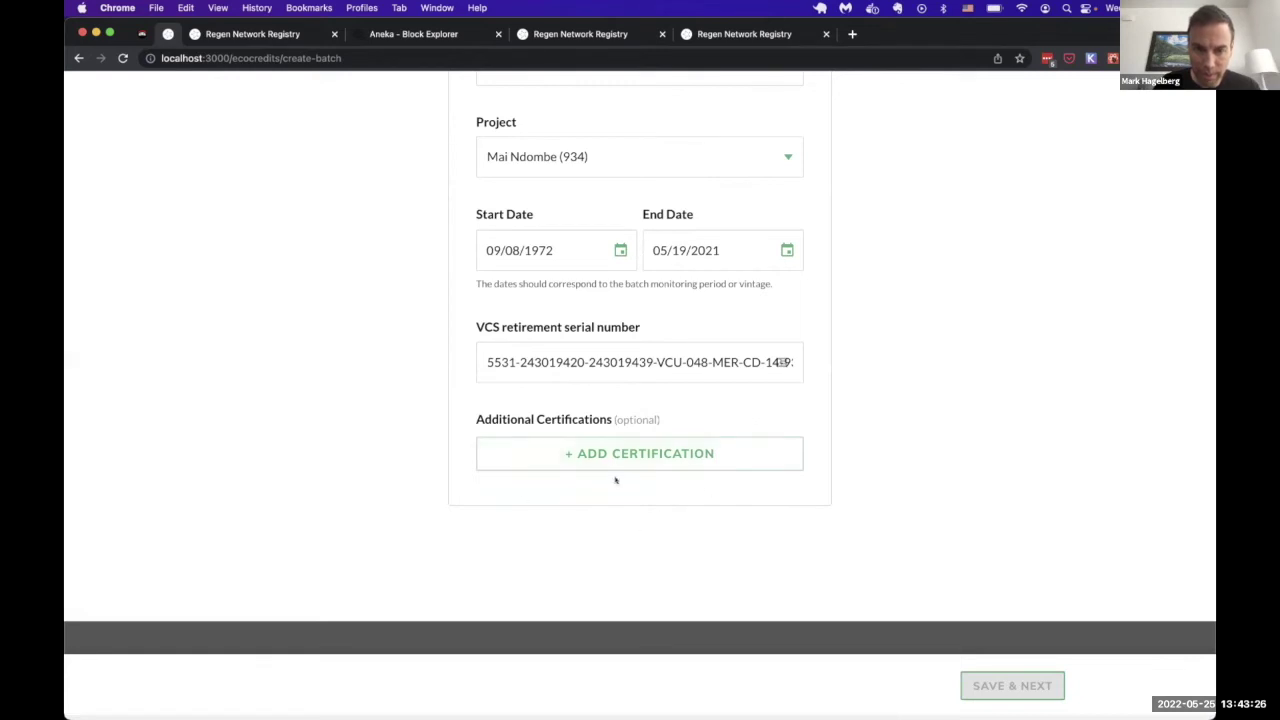
{"action": "left_click", "coordinate": [668, 452]}
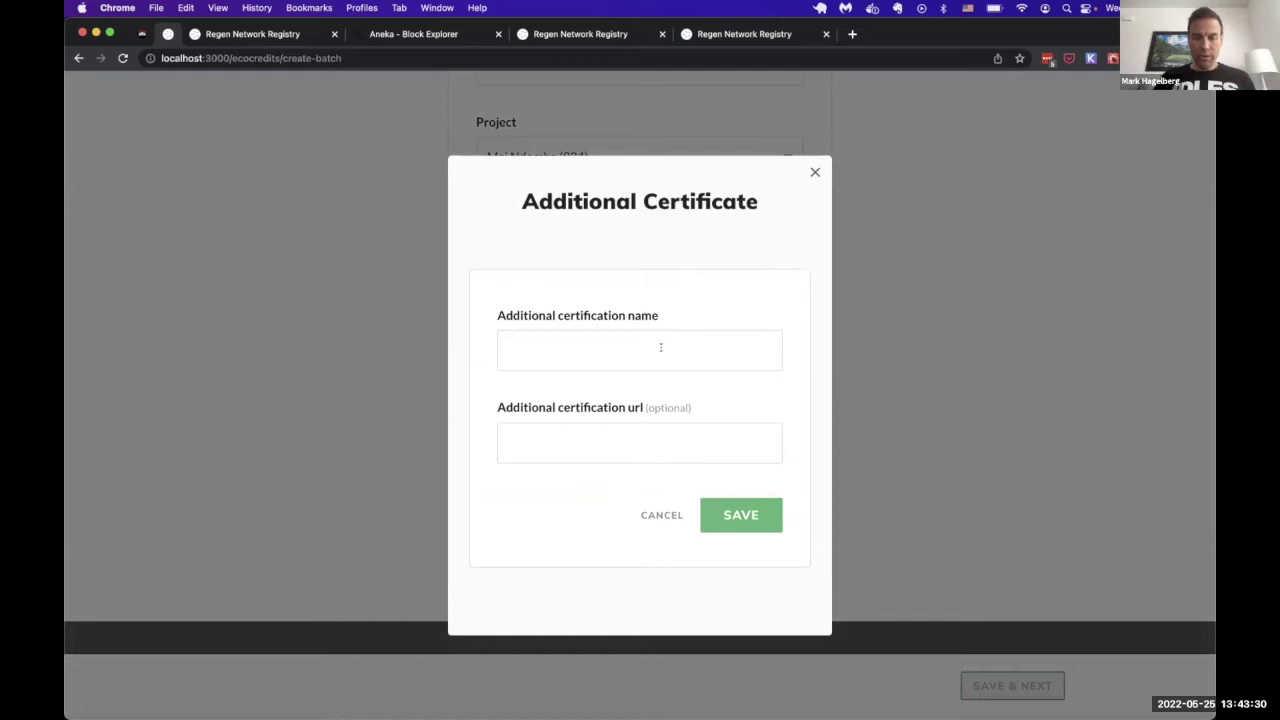
{"action": "left_click", "coordinate": [616, 356]}
{"action": "type", "text": "cert 1"}
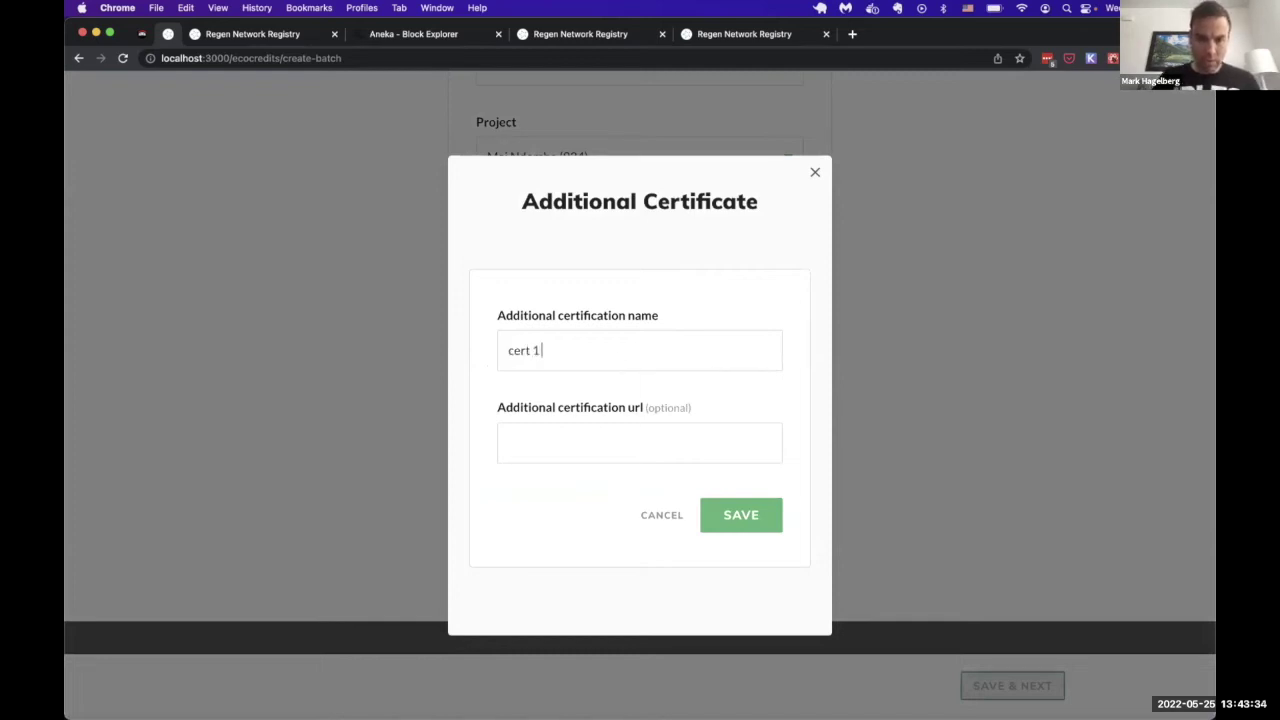
{"action": "left_click", "coordinate": [580, 438]}
{"action": "type", "text": "www."}
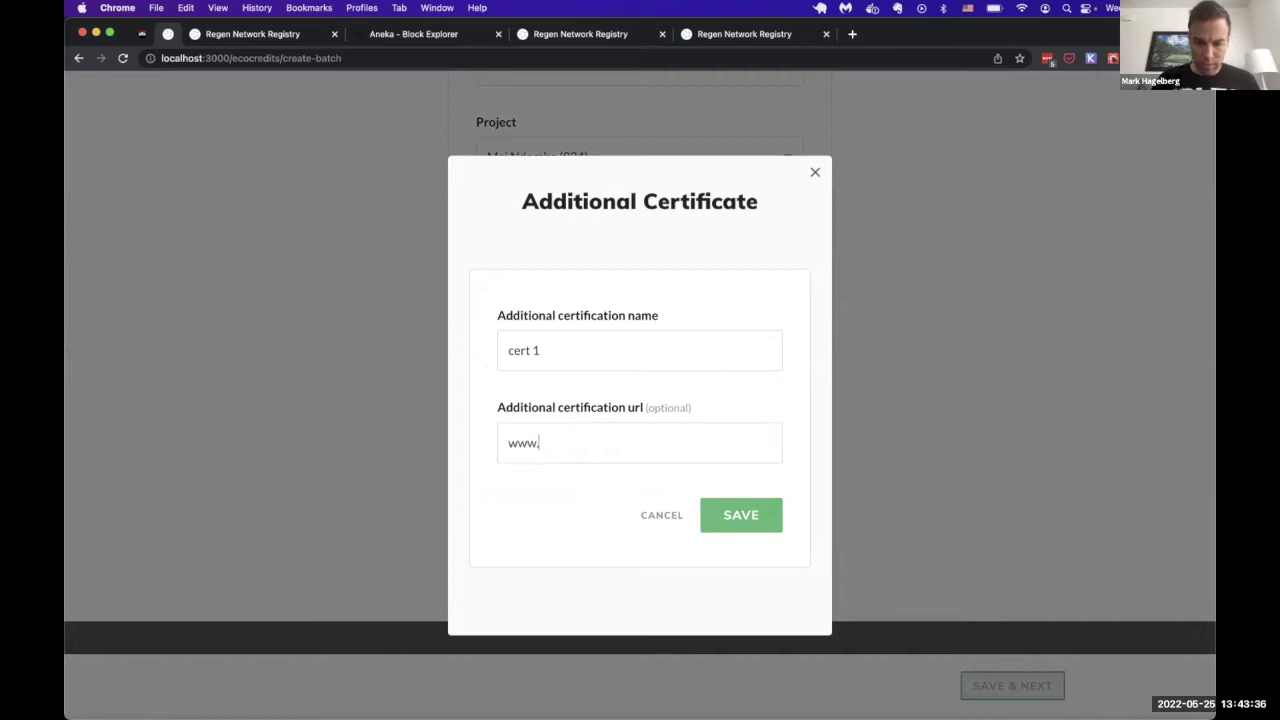
{"action": "type", "text": "cert.com"}
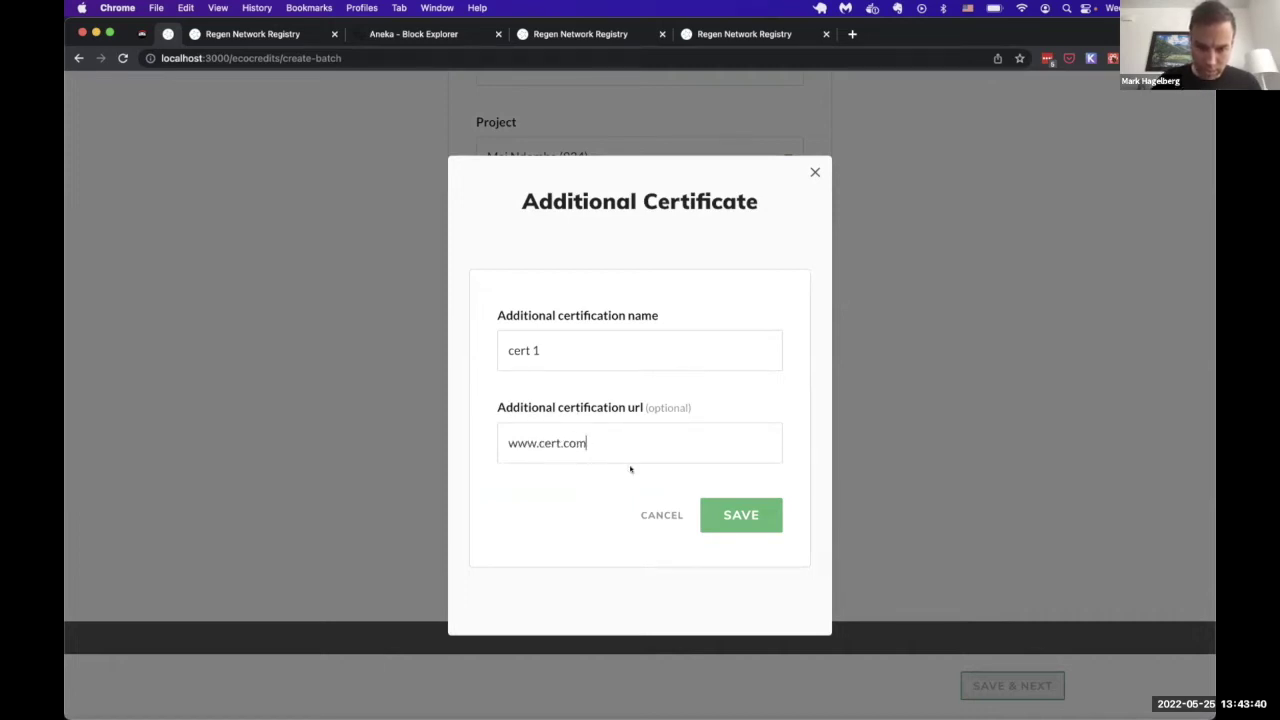
{"action": "left_click", "coordinate": [505, 433]}
{"action": "type", "text": "https://"}
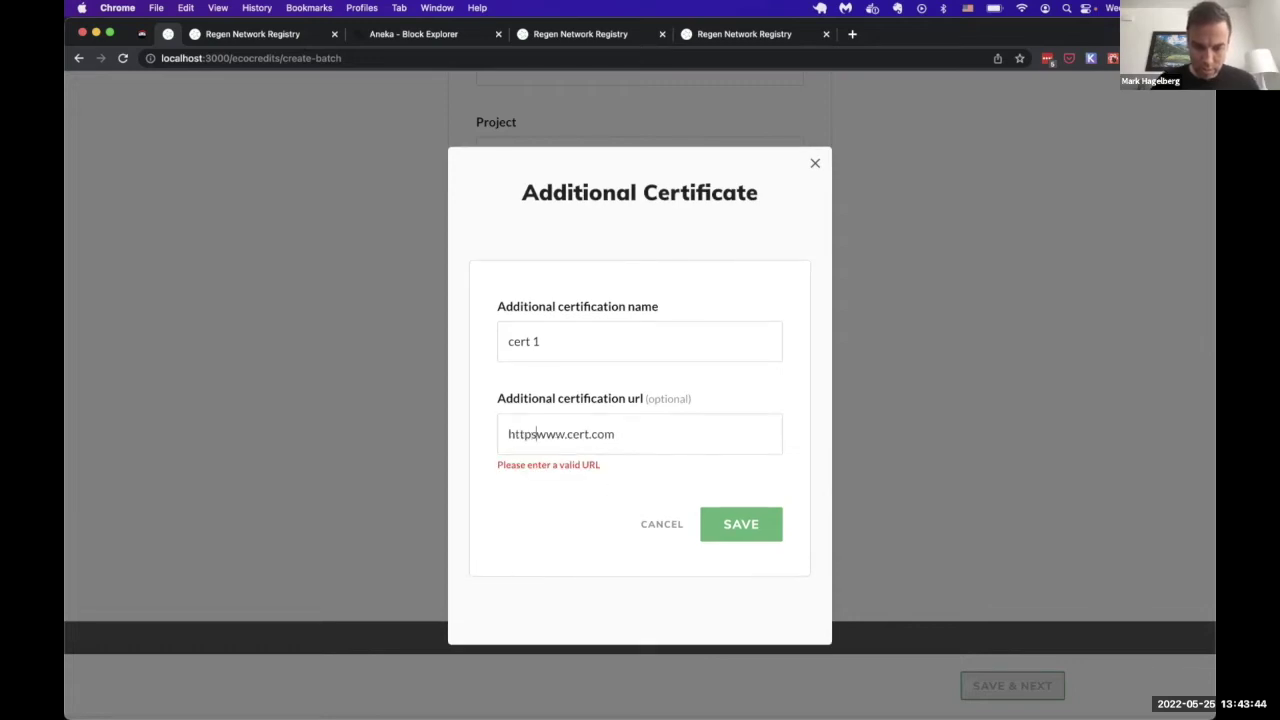
{"action": "left_click", "coordinate": [750, 515]}
{"action": "scroll", "coordinate": [866, 390], "scroll_direction": "down", "scroll_amount": 1}
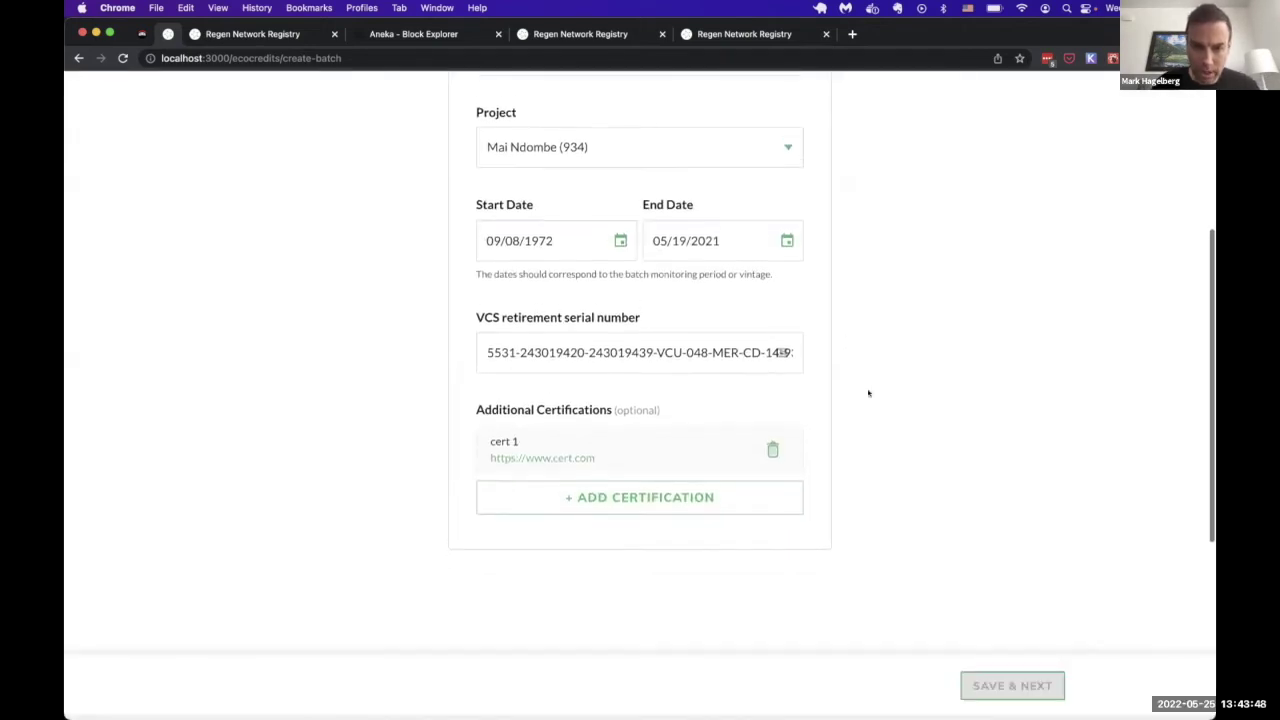
{"action": "scroll", "coordinate": [868, 393], "scroll_direction": "up", "scroll_amount": 4}
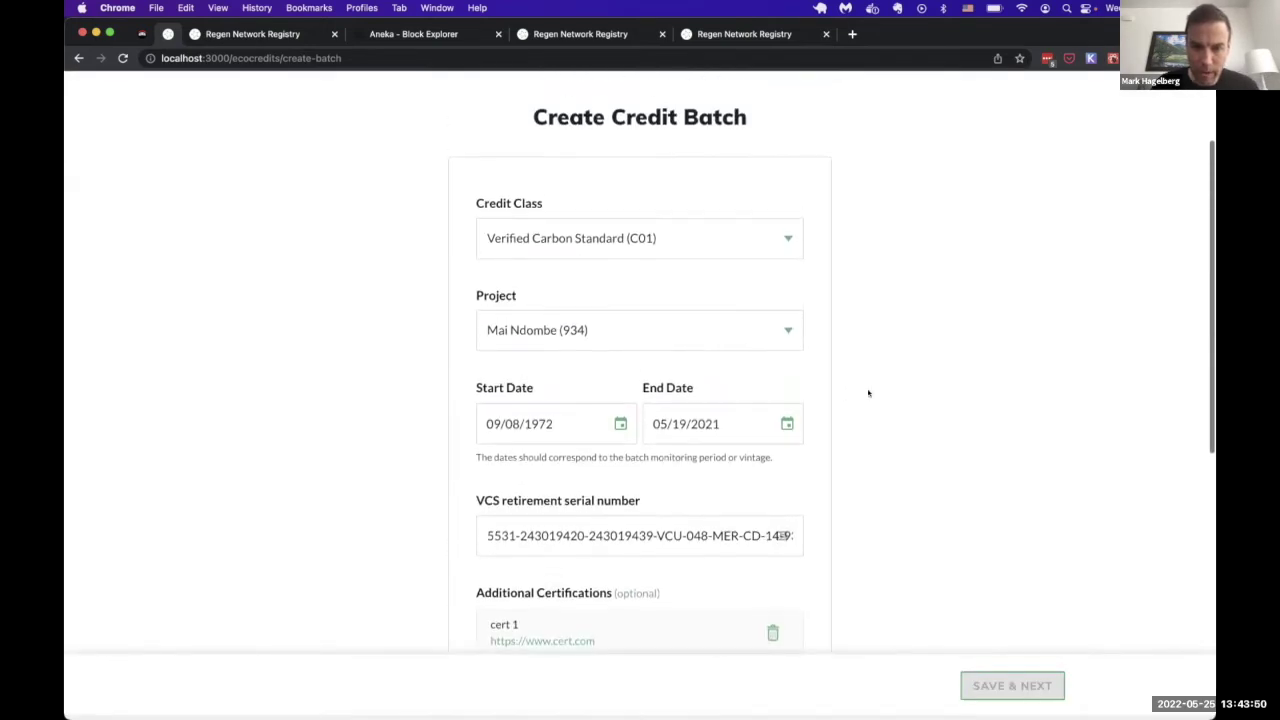
{"action": "scroll", "coordinate": [868, 393], "scroll_direction": "down", "scroll_amount": 3}
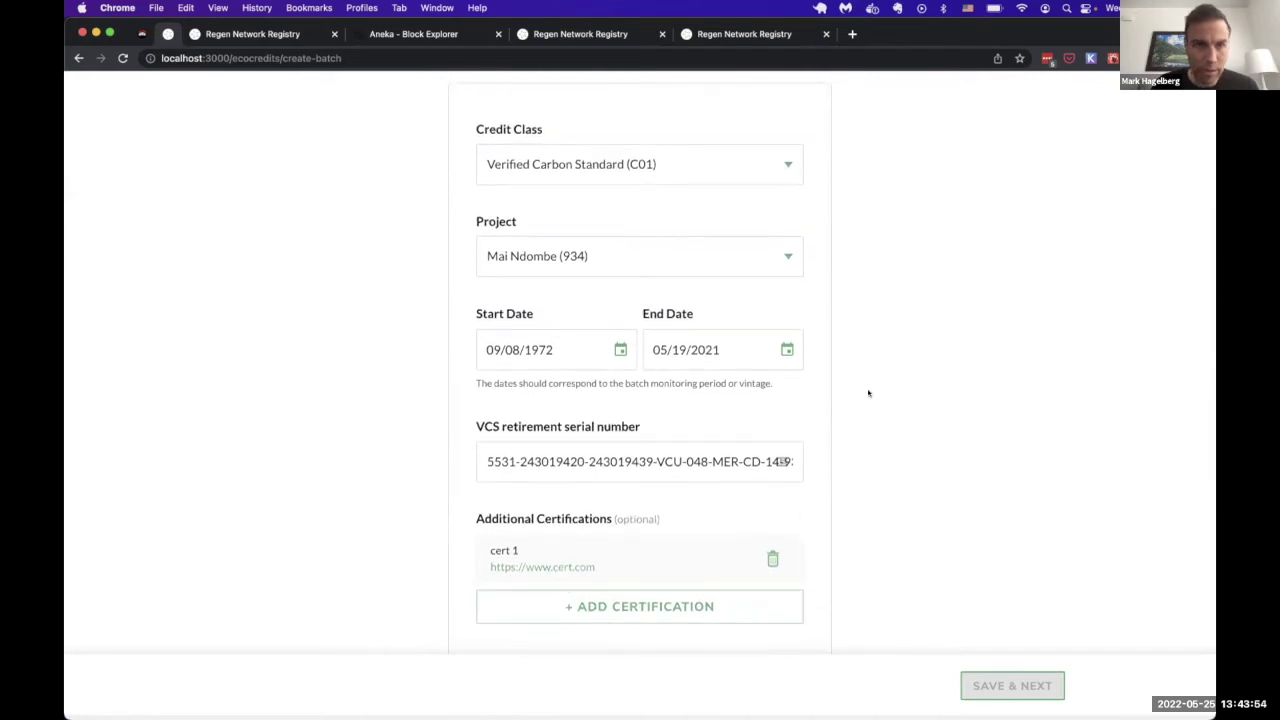
{"action": "scroll", "coordinate": [868, 393], "scroll_direction": "up", "scroll_amount": 2}
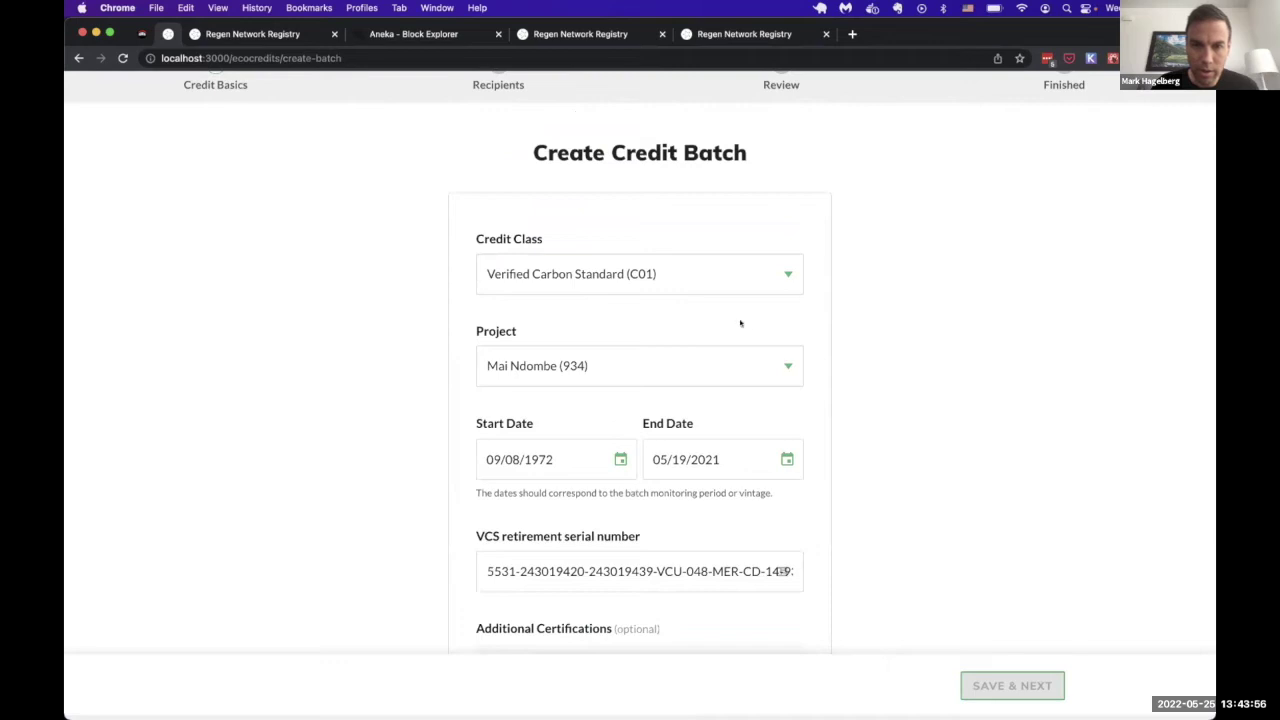
{"action": "left_click", "coordinate": [750, 272]}
Switch the credit class to C02 and scroll through the reset form
{"action": "left_click", "coordinate": [707, 296]}
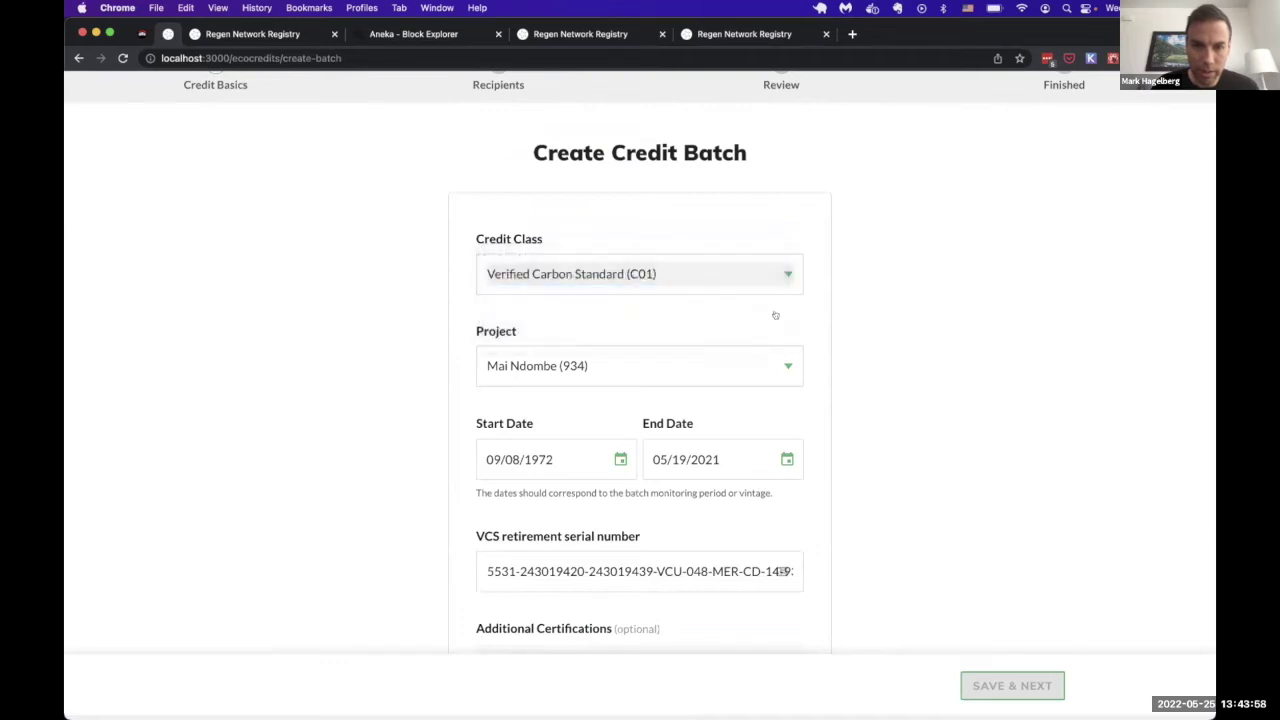
{"action": "scroll", "coordinate": [714, 323], "scroll_direction": "down", "scroll_amount": 2}
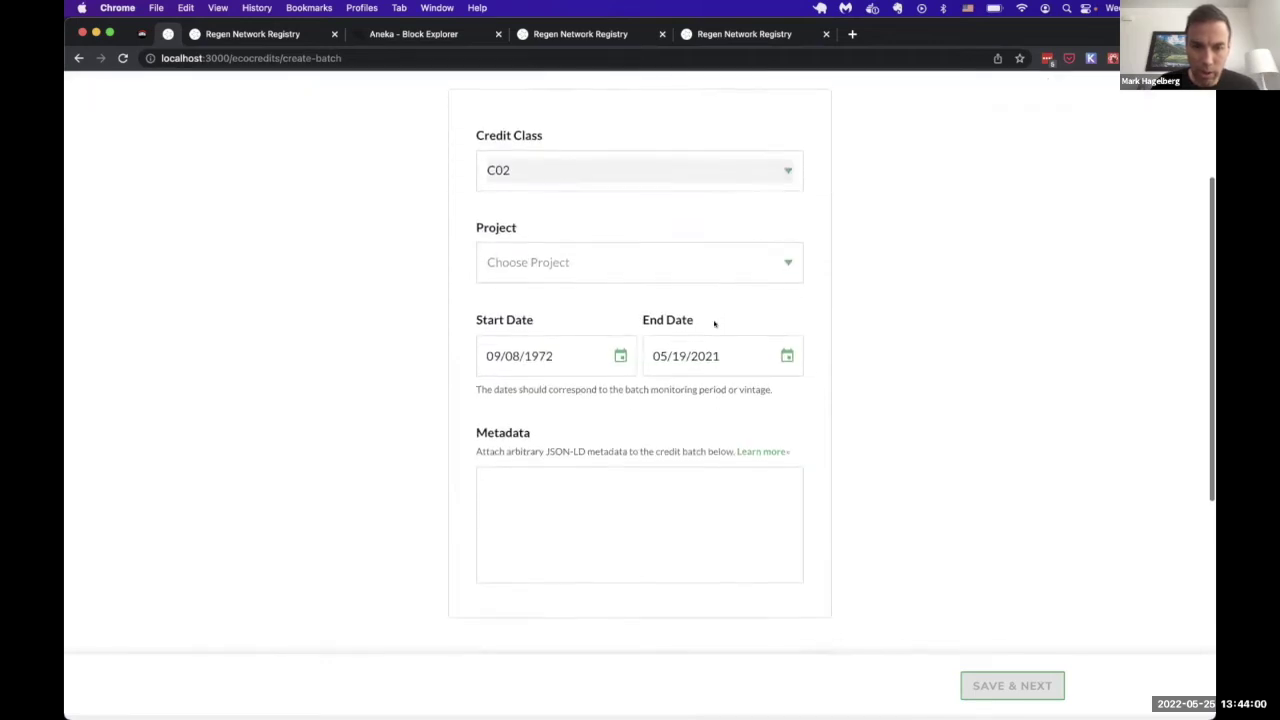
{"action": "scroll", "coordinate": [663, 530], "scroll_direction": "down", "scroll_amount": 1}
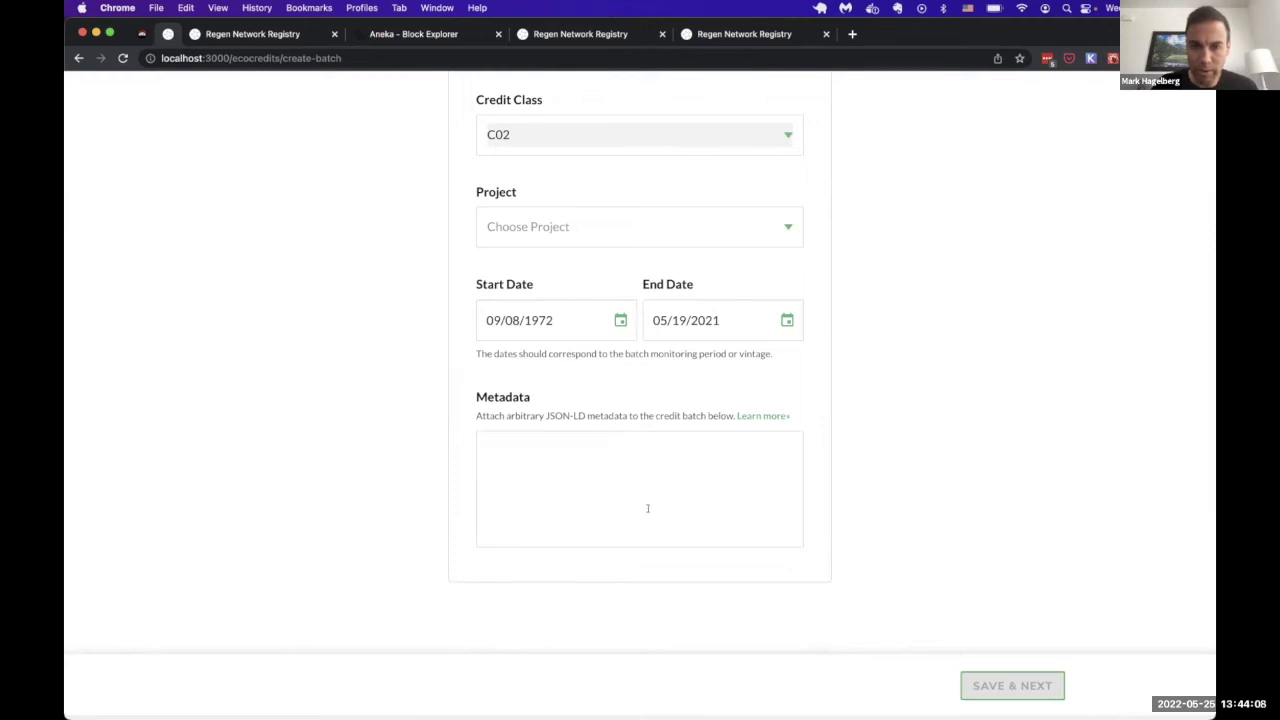
{"action": "scroll", "coordinate": [647, 508], "scroll_direction": "down", "scroll_amount": 1}
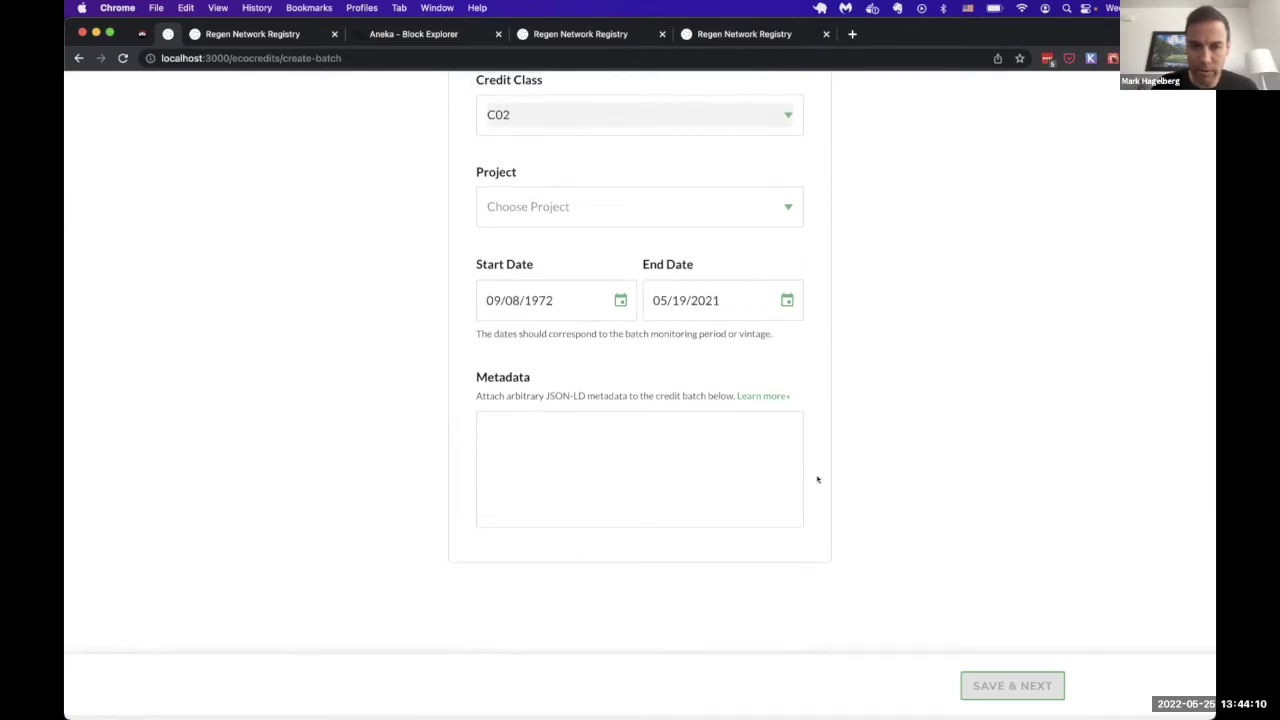
{"action": "scroll", "coordinate": [817, 479], "scroll_direction": "up", "scroll_amount": 1}
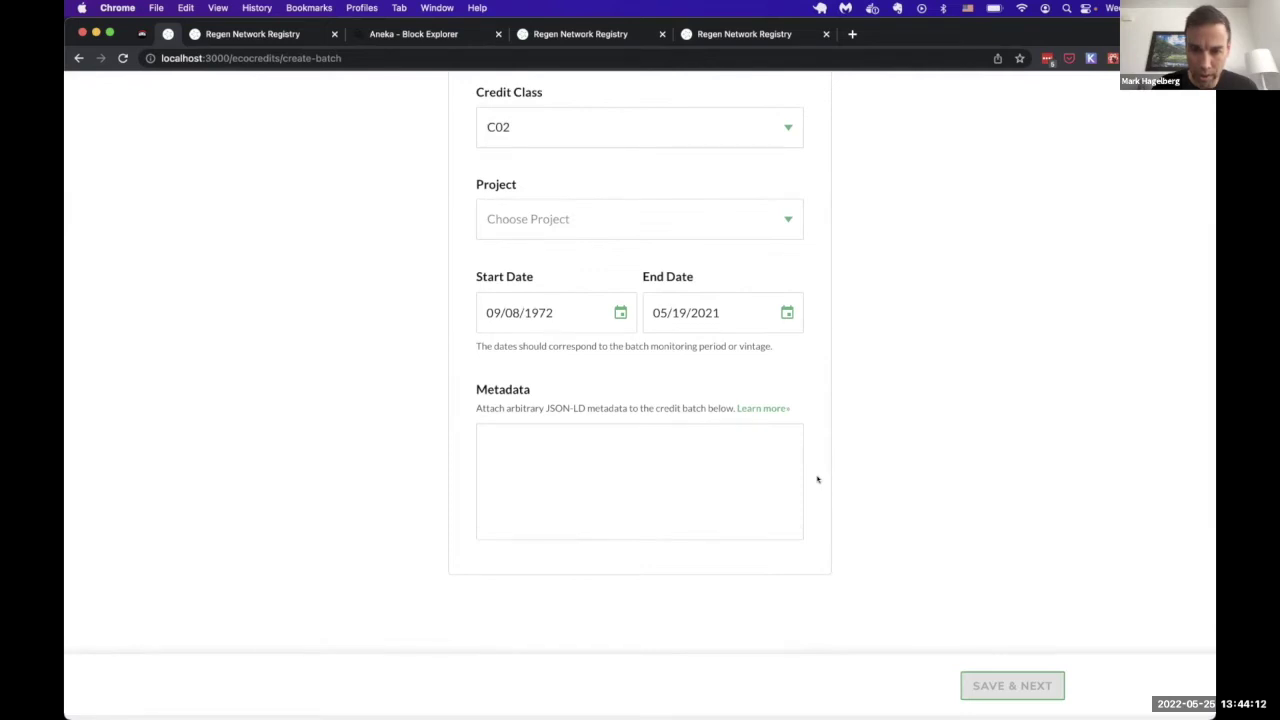
{"action": "scroll", "coordinate": [817, 479], "scroll_direction": "up", "scroll_amount": 2}
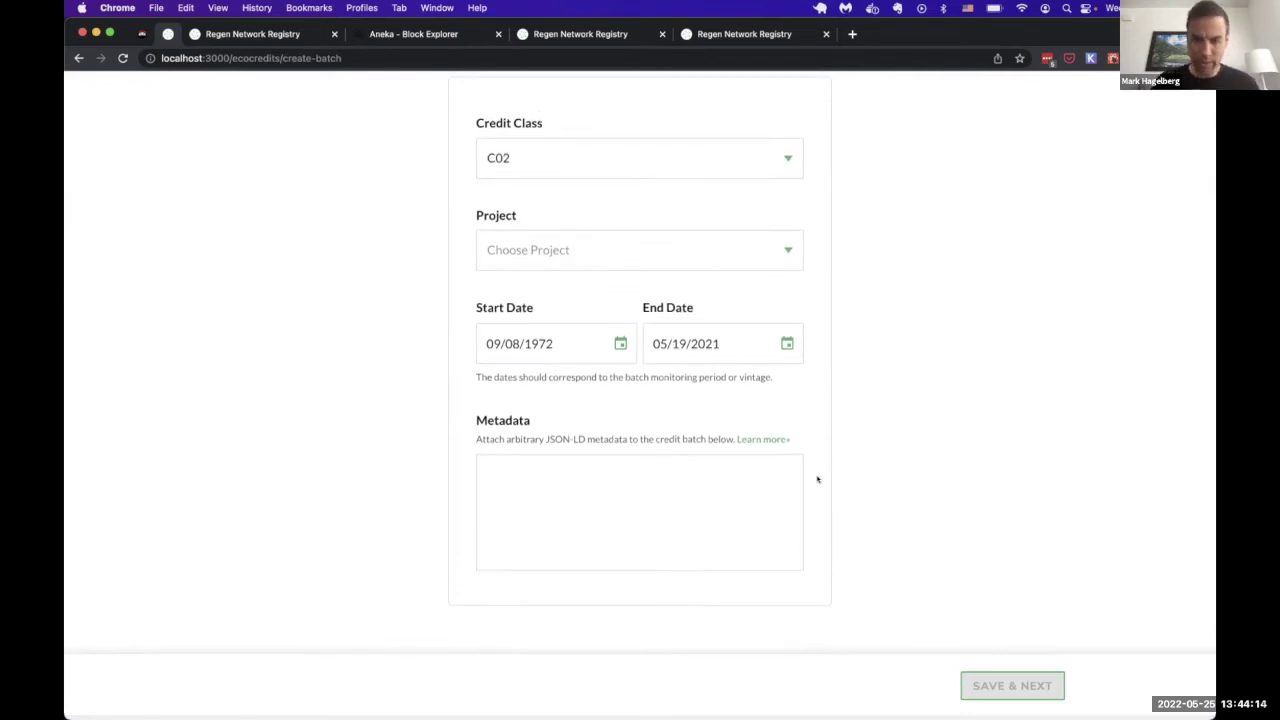
{"action": "scroll", "coordinate": [817, 479], "scroll_direction": "up", "scroll_amount": 3}
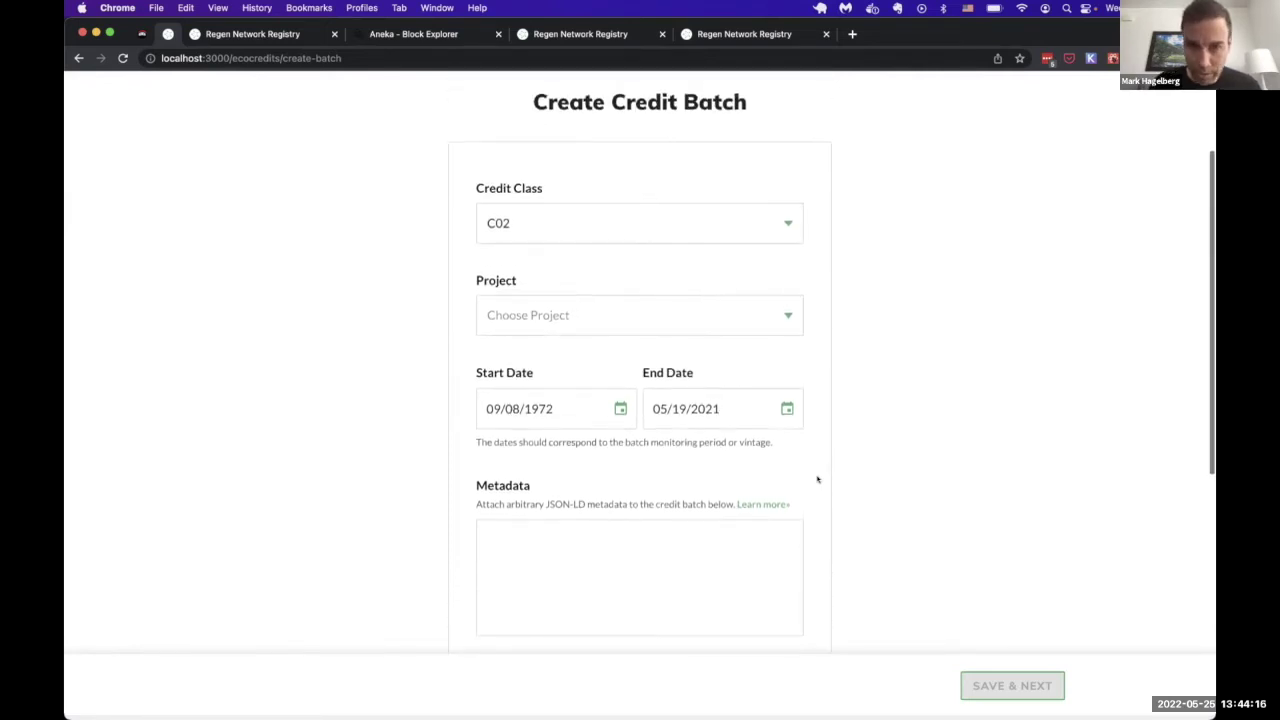
{"action": "scroll", "coordinate": [817, 479], "scroll_direction": "up", "scroll_amount": 6}
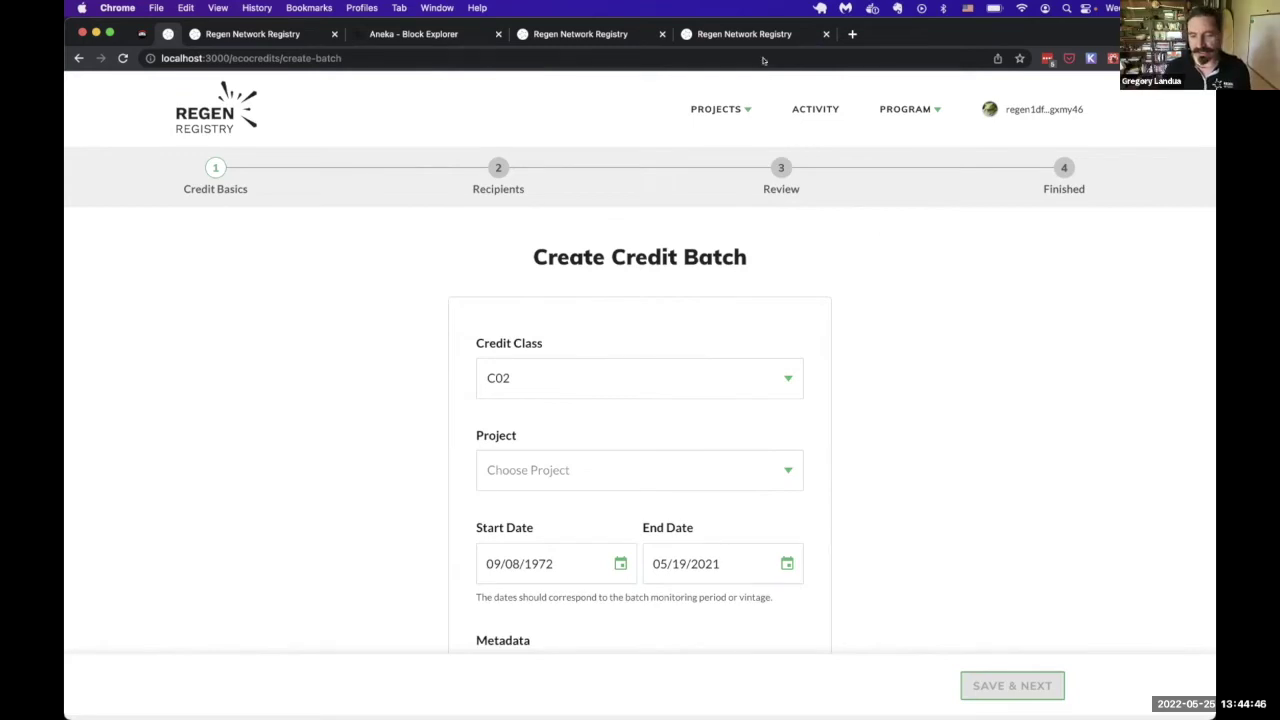
Reselect Verified Carbon Standard (C01) as the credit class
{"action": "scroll", "coordinate": [888, 390], "scroll_direction": "down", "scroll_amount": 1}
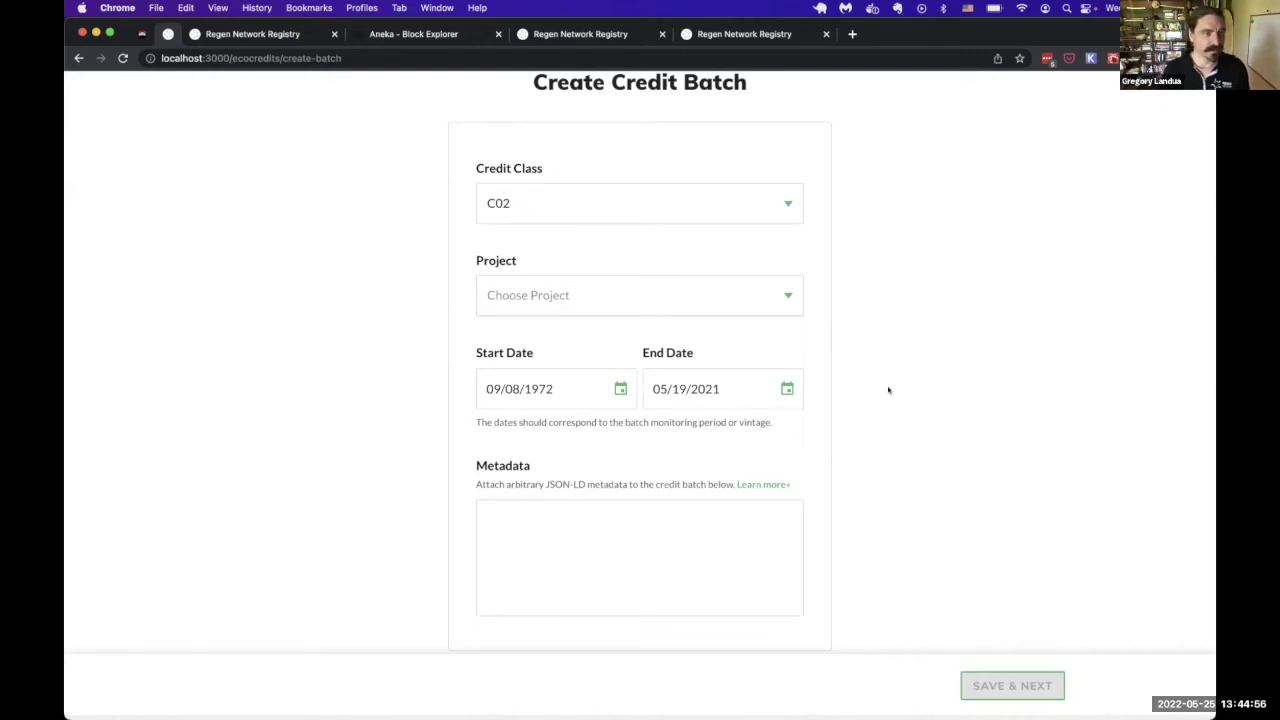
{"action": "left_click", "coordinate": [730, 198]}
{"action": "left_click", "coordinate": [703, 186]}
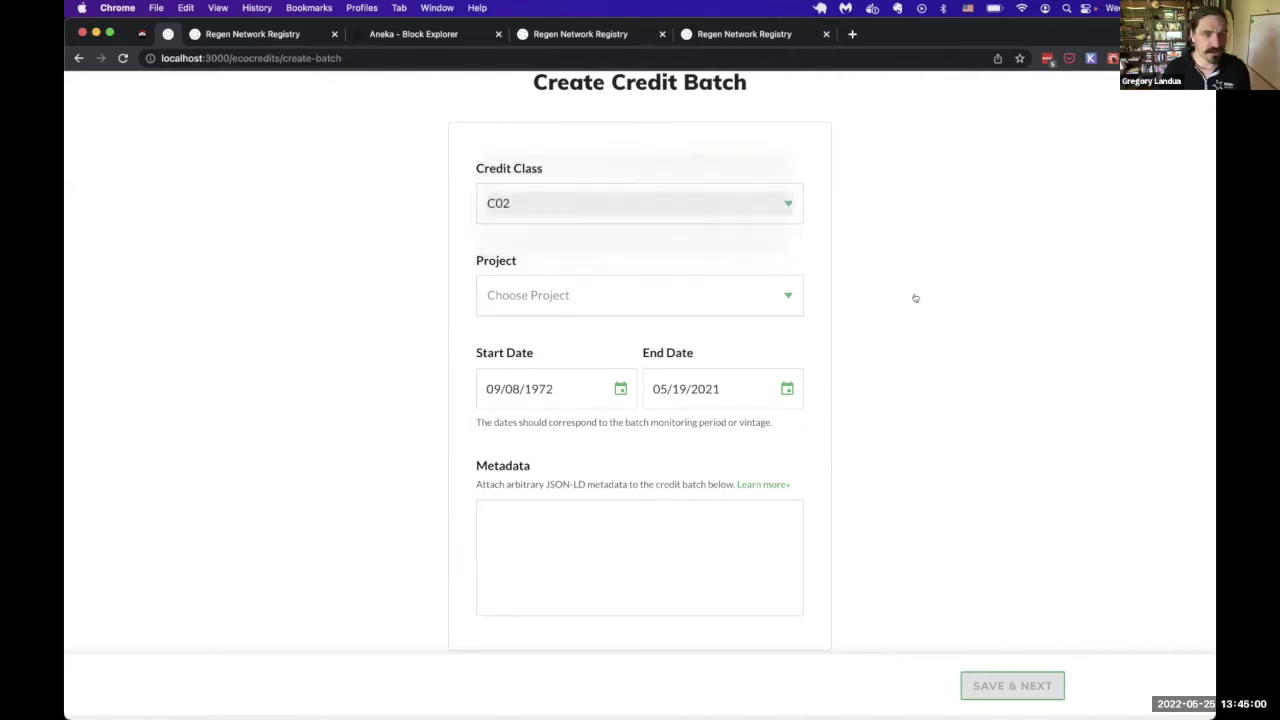
Bring up slide 5, Event Sponsorship, about the ReFi DAO hackathon and tree-planting event
{"action": "scroll", "coordinate": [918, 306], "scroll_direction": "down", "scroll_amount": 1}
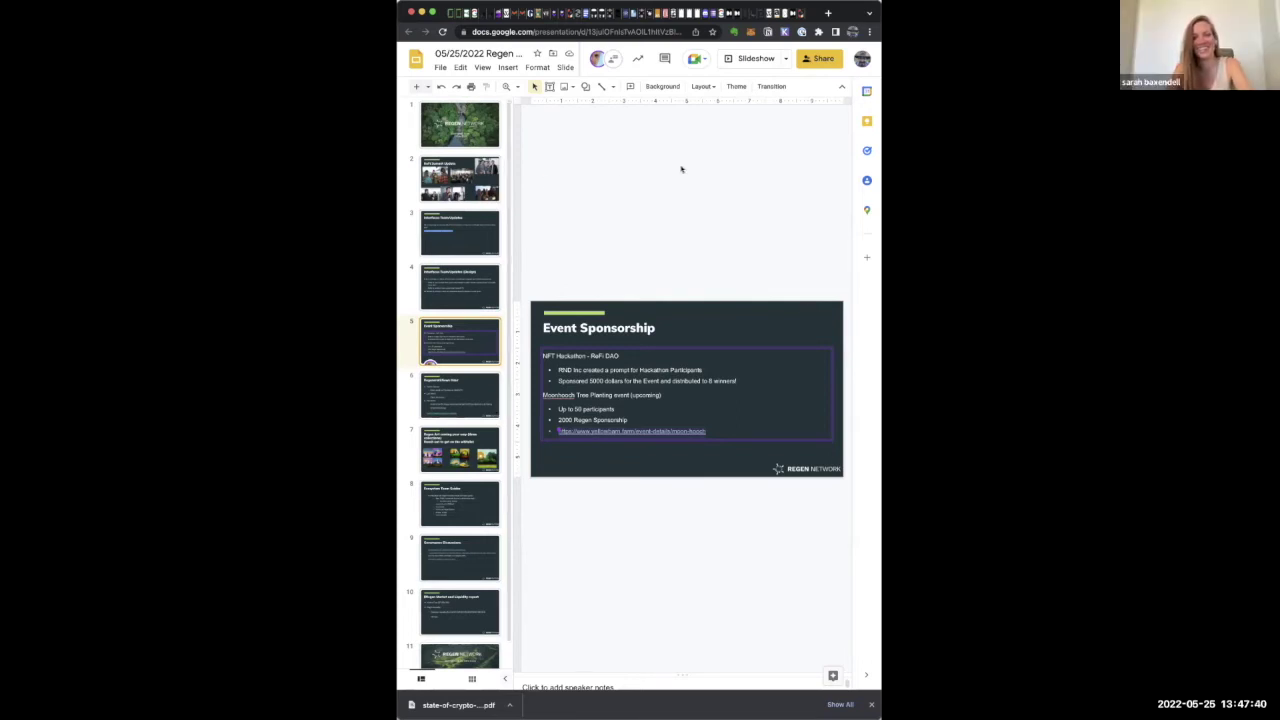
Go to slide 6, Regenerati News Hour, the Thursday 1600 UTC Twitter Spaces session
{"action": "left_click", "coordinate": [446, 400]}
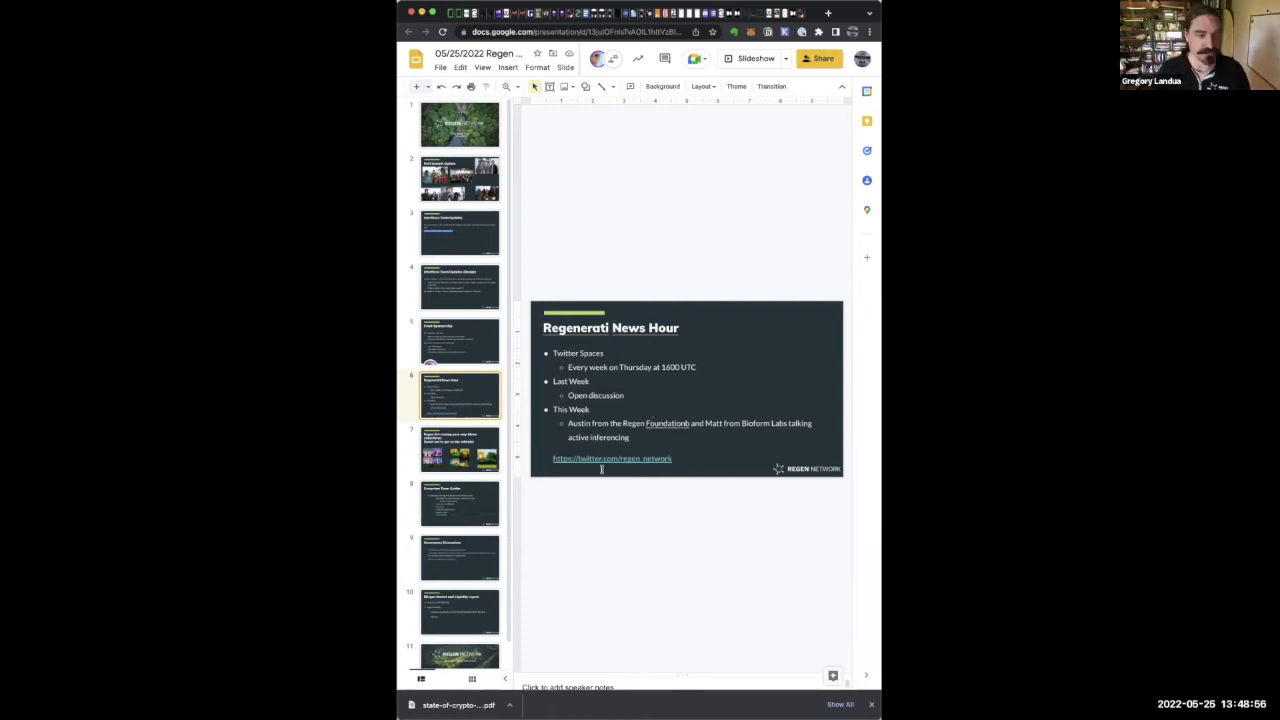
Advance through the slides to slide 9, Governance Discussions, covering the currency allow list
{"action": "left_click", "coordinate": [478, 465]}
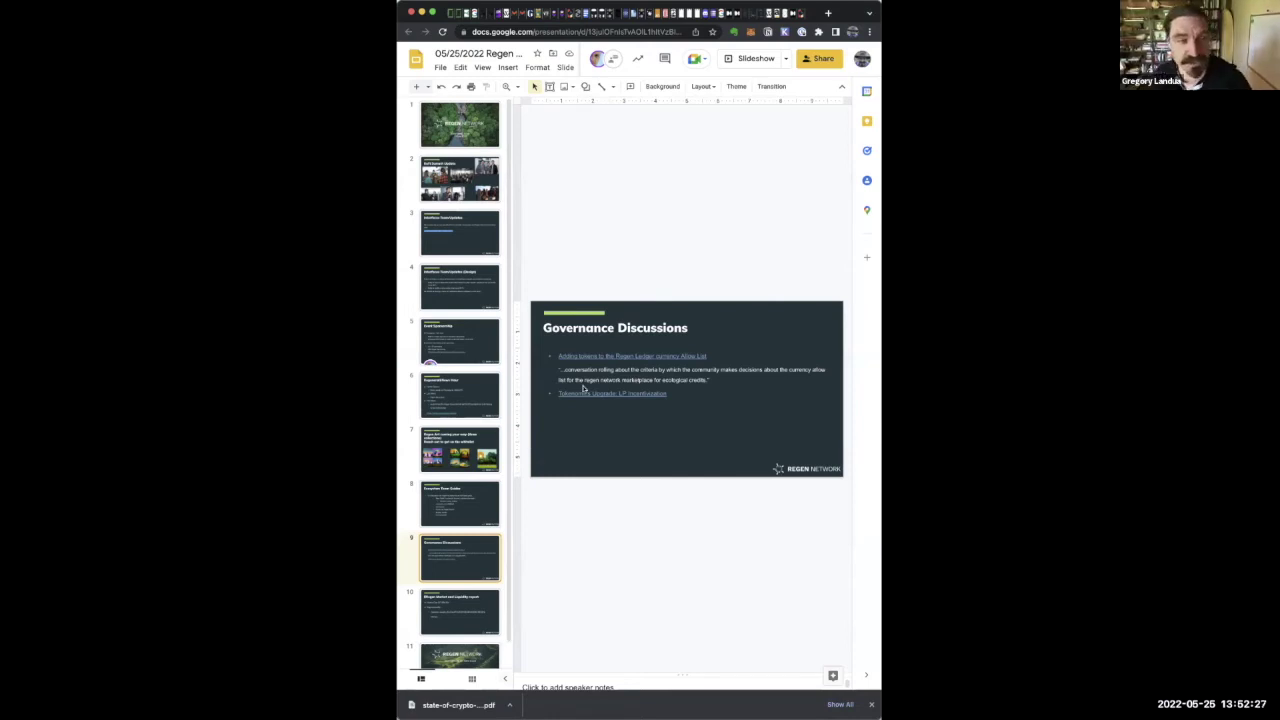
Select the Governance Discussions text box, then switch to the Commonwealth allow-list thread tab
{"action": "left_click", "coordinate": [671, 442]}
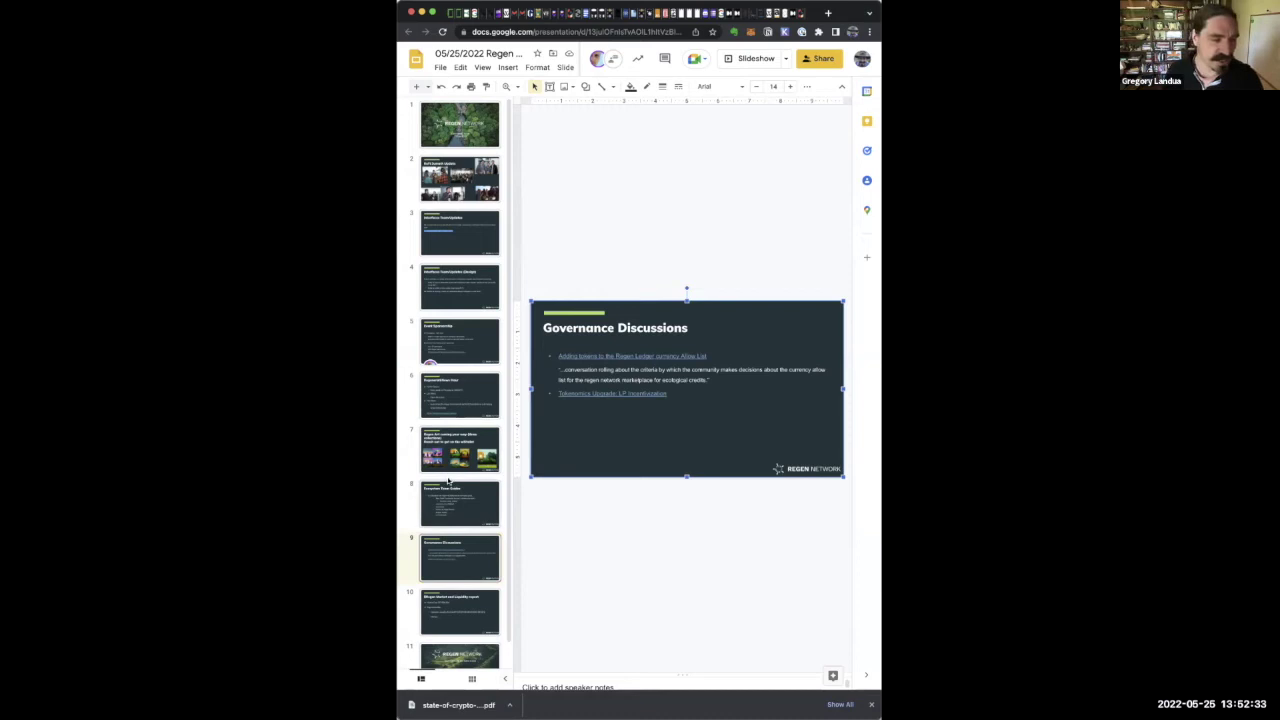
{"action": "scroll", "coordinate": [448, 481], "scroll_direction": "down", "scroll_amount": 1}
{"action": "scroll", "coordinate": [448, 481], "scroll_direction": "up", "scroll_amount": 1}
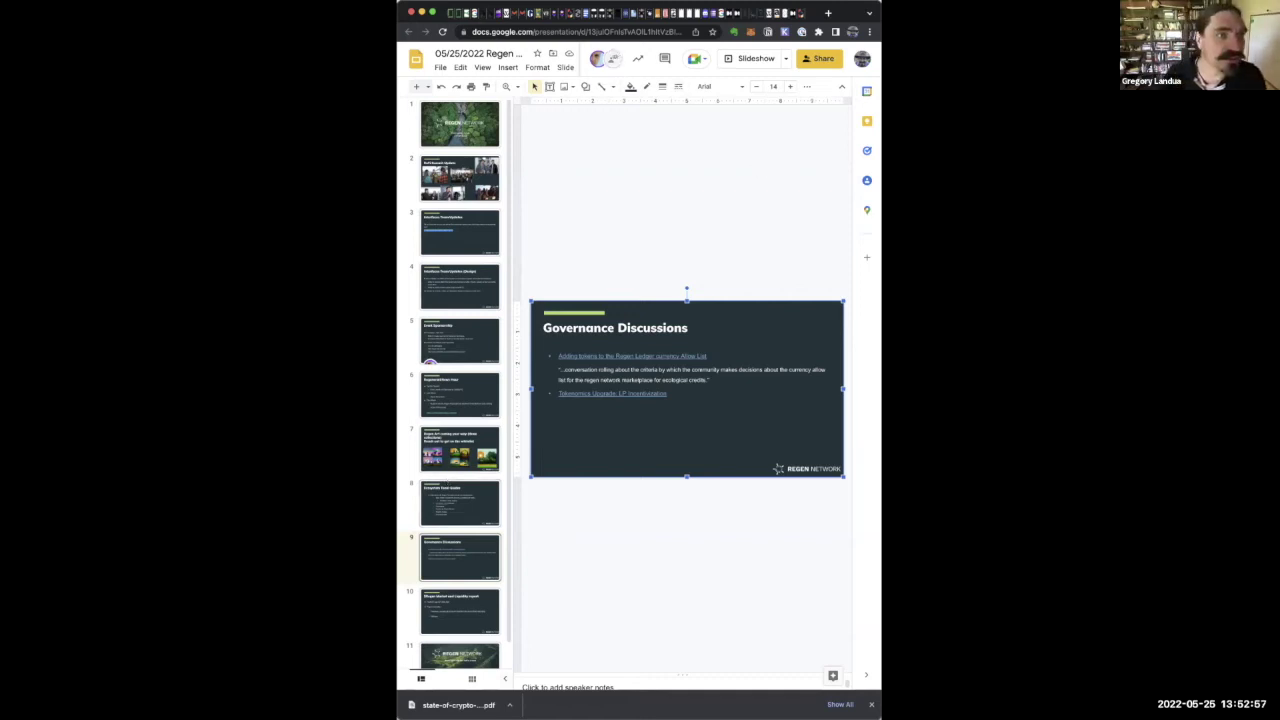
{"action": "left_click", "coordinate": [608, 14]}
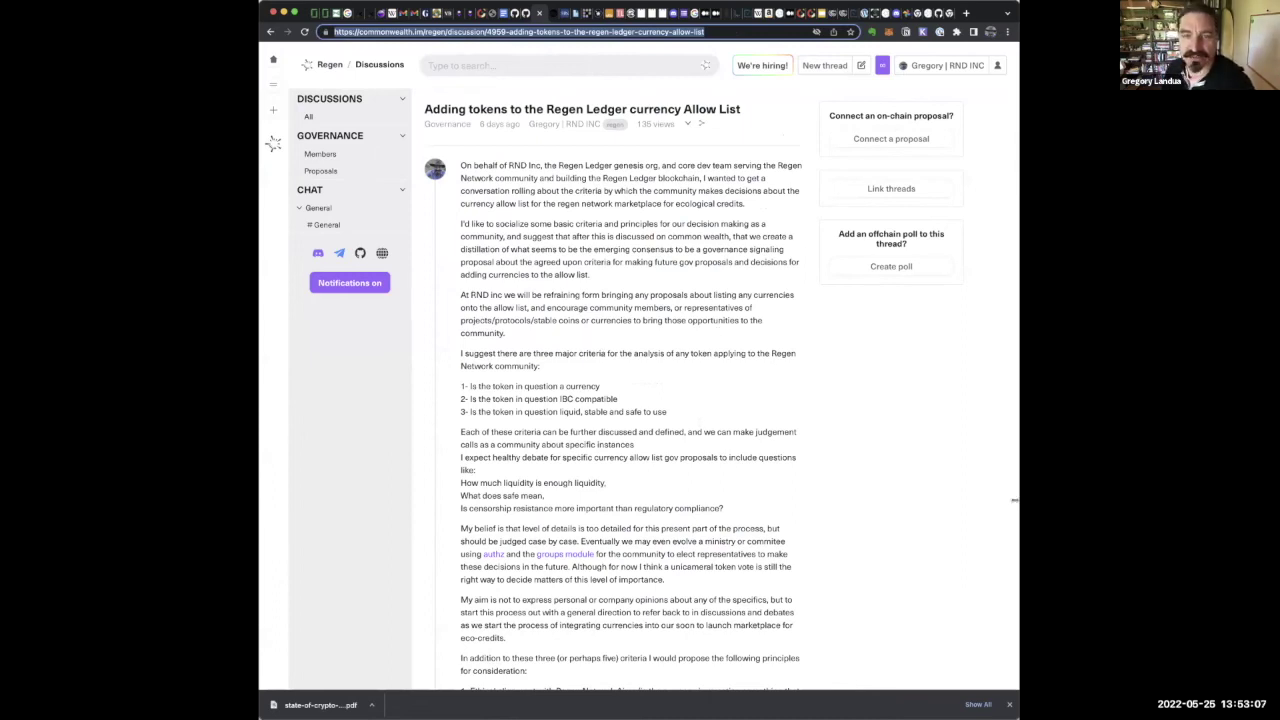
Narrow the browser window so the allow-list post reflows into a slimmer column
{"action": "left_click_drag", "start_coordinate": [1014, 500], "coordinate": [928, 500]}
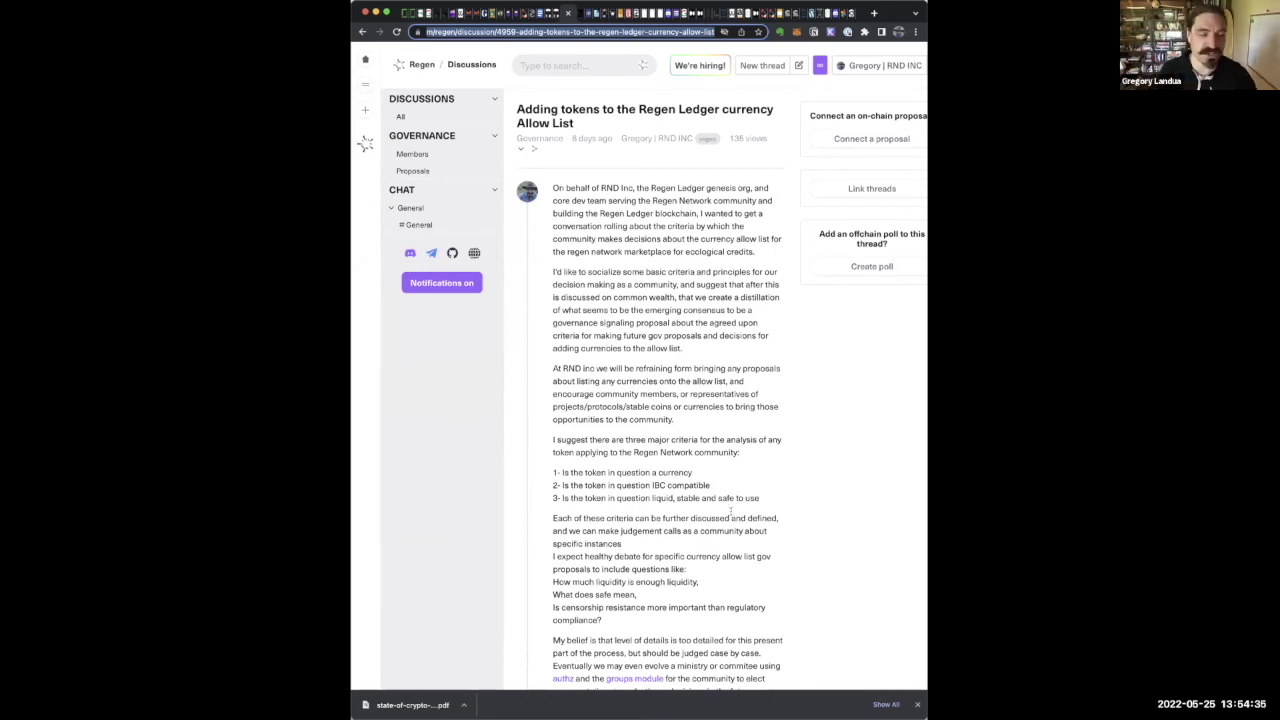
Scroll past the token criteria to the post's call for community consensus and first reply
{"action": "scroll", "coordinate": [715, 530], "scroll_direction": "down", "scroll_amount": 10}
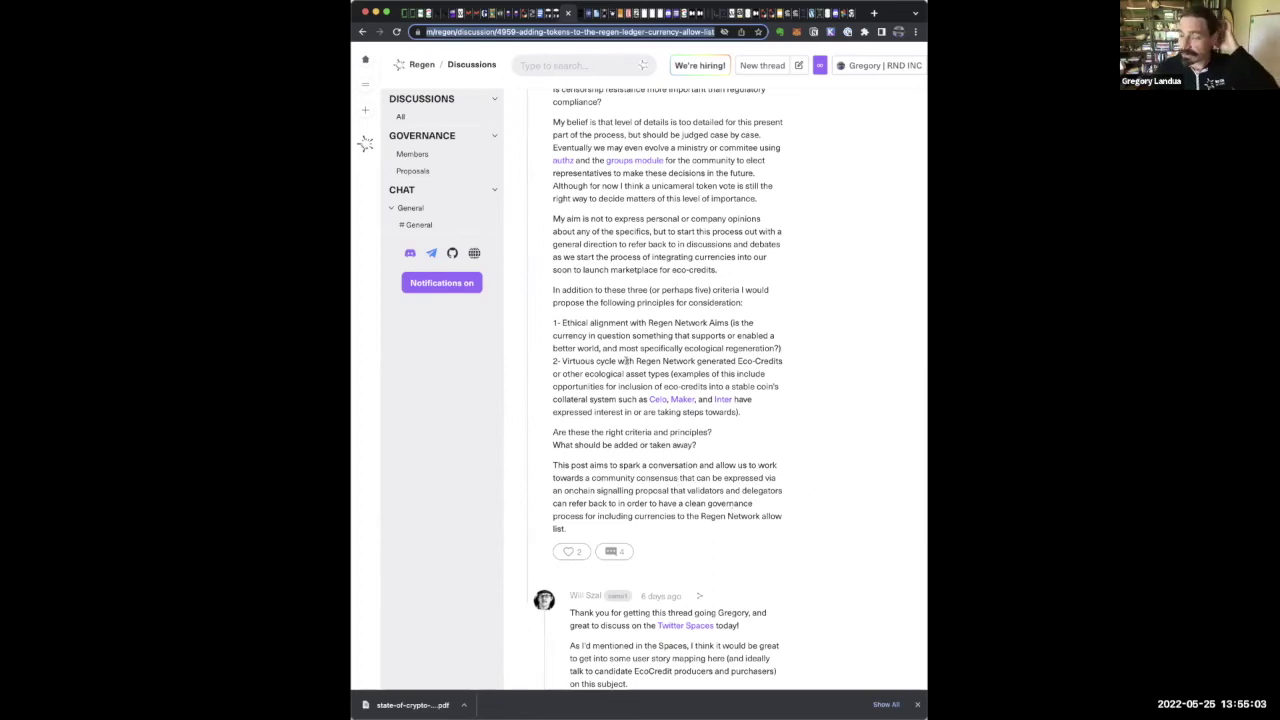
Scroll through the thread to the reply nominating EEUR, Axelar-USDC and Axelar-DAI
{"action": "scroll", "coordinate": [637, 343], "scroll_direction": "down", "scroll_amount": 10}
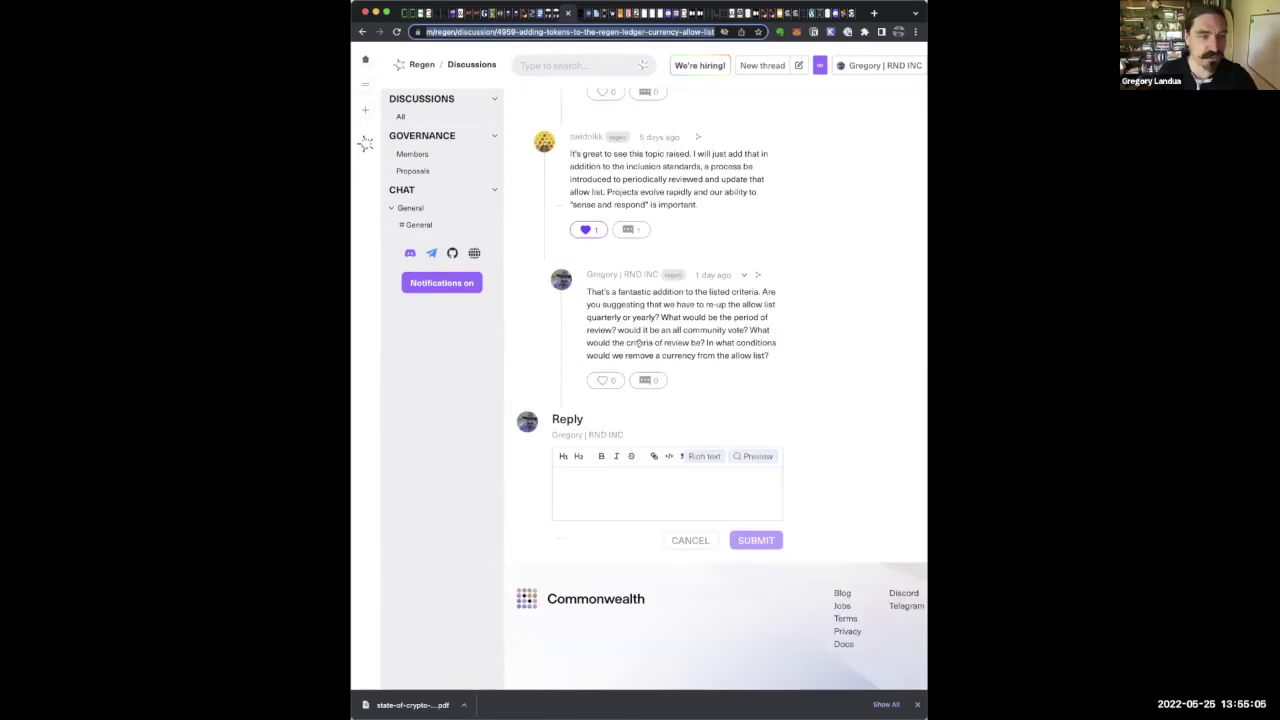
{"action": "scroll", "coordinate": [637, 343], "scroll_direction": "up", "scroll_amount": 4}
{"action": "scroll", "coordinate": [640, 347], "scroll_direction": "down", "scroll_amount": 3}
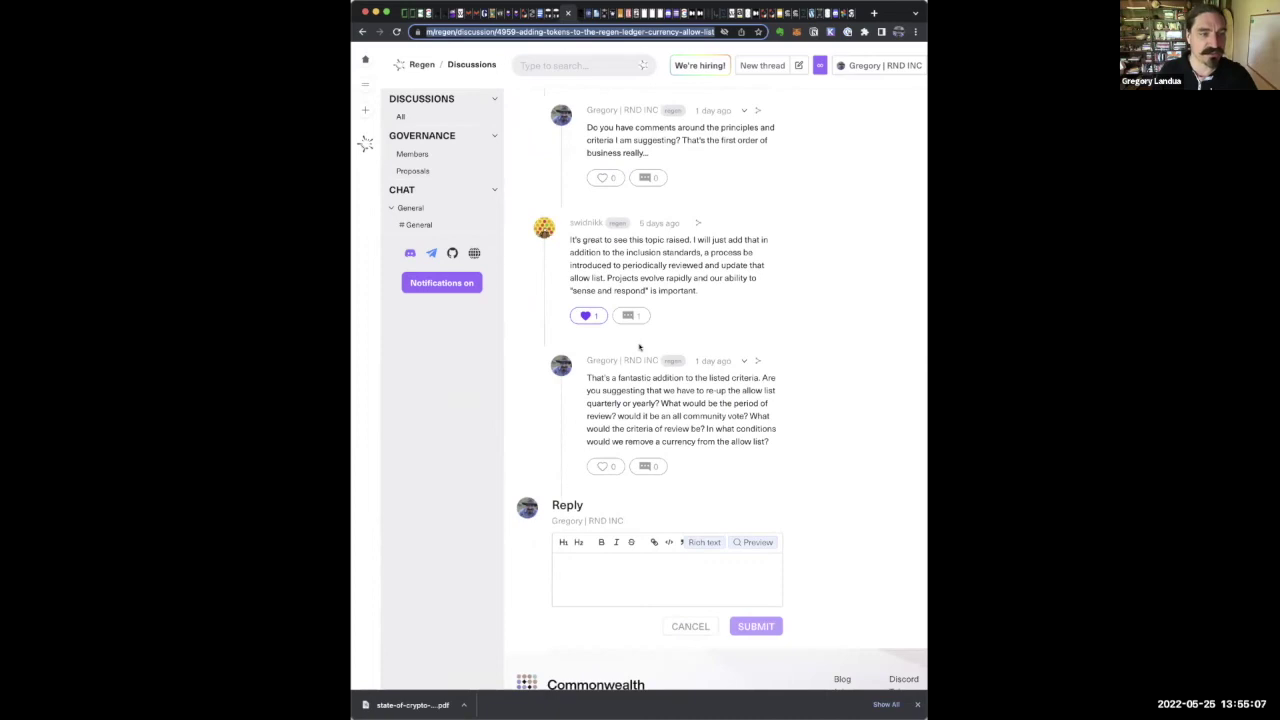
{"action": "scroll", "coordinate": [762, 287], "scroll_direction": "up", "scroll_amount": 5}
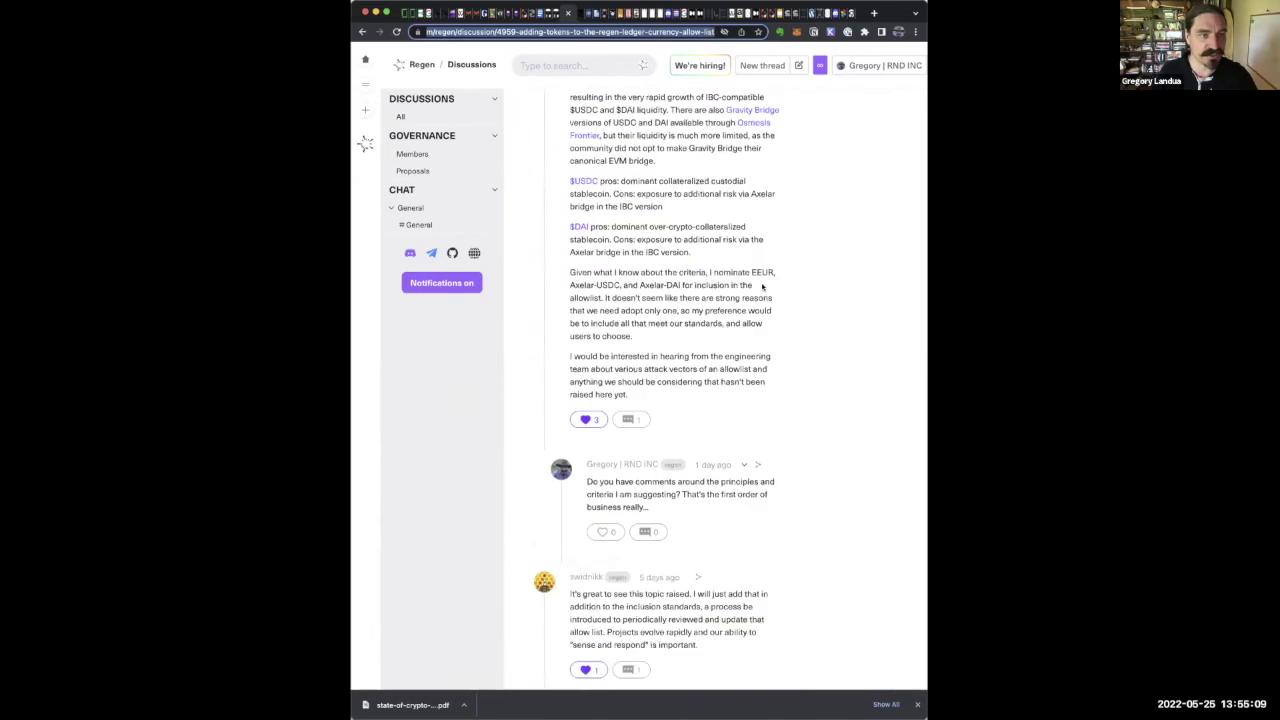
{"action": "scroll", "coordinate": [834, 363], "scroll_direction": "up", "scroll_amount": 1}
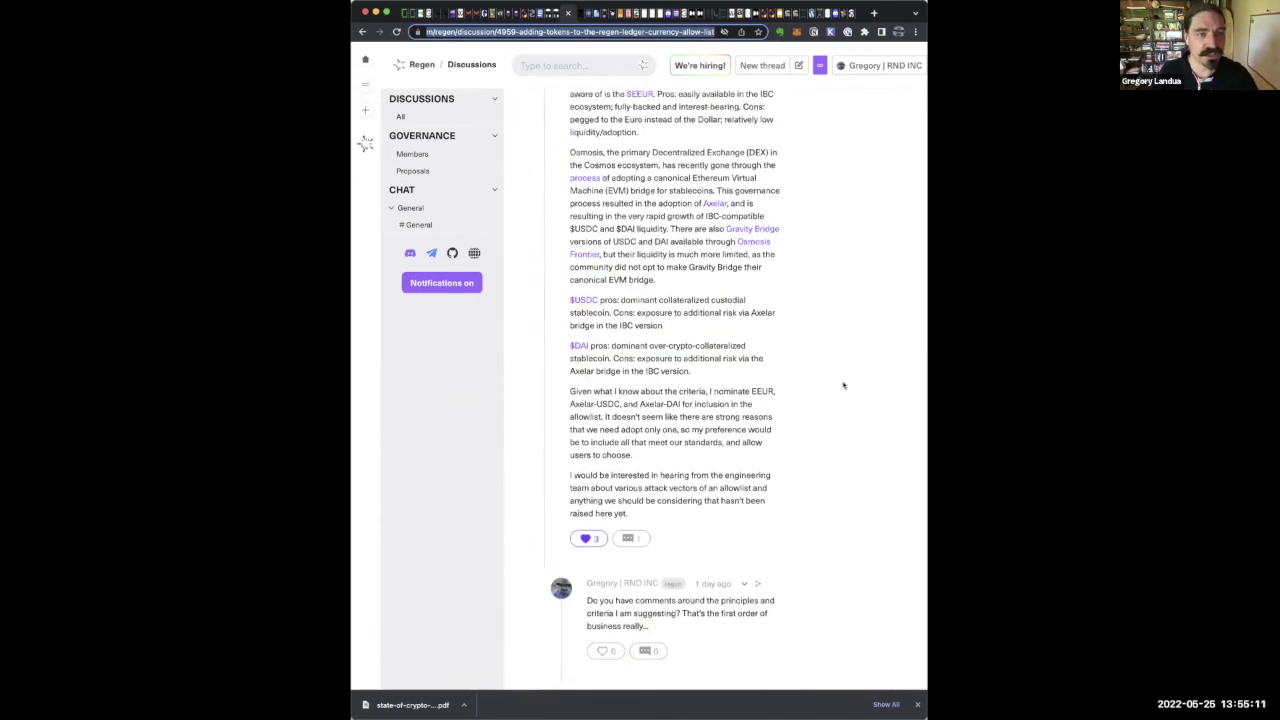